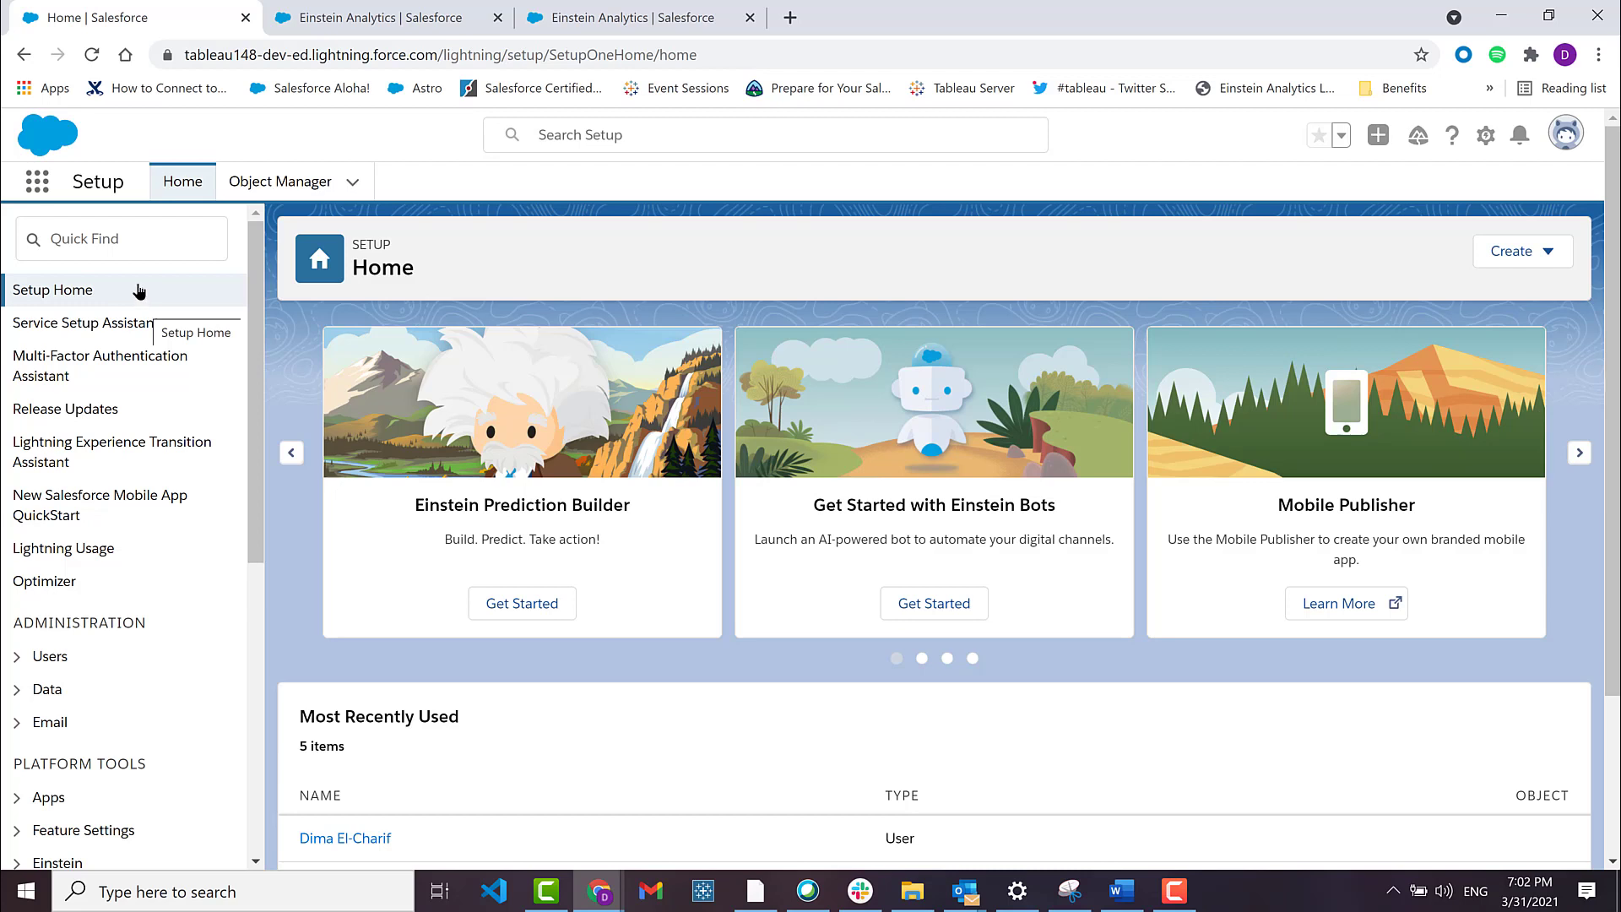
- Open Analytics Studio and show only the apps among all items
left_click(47, 191)
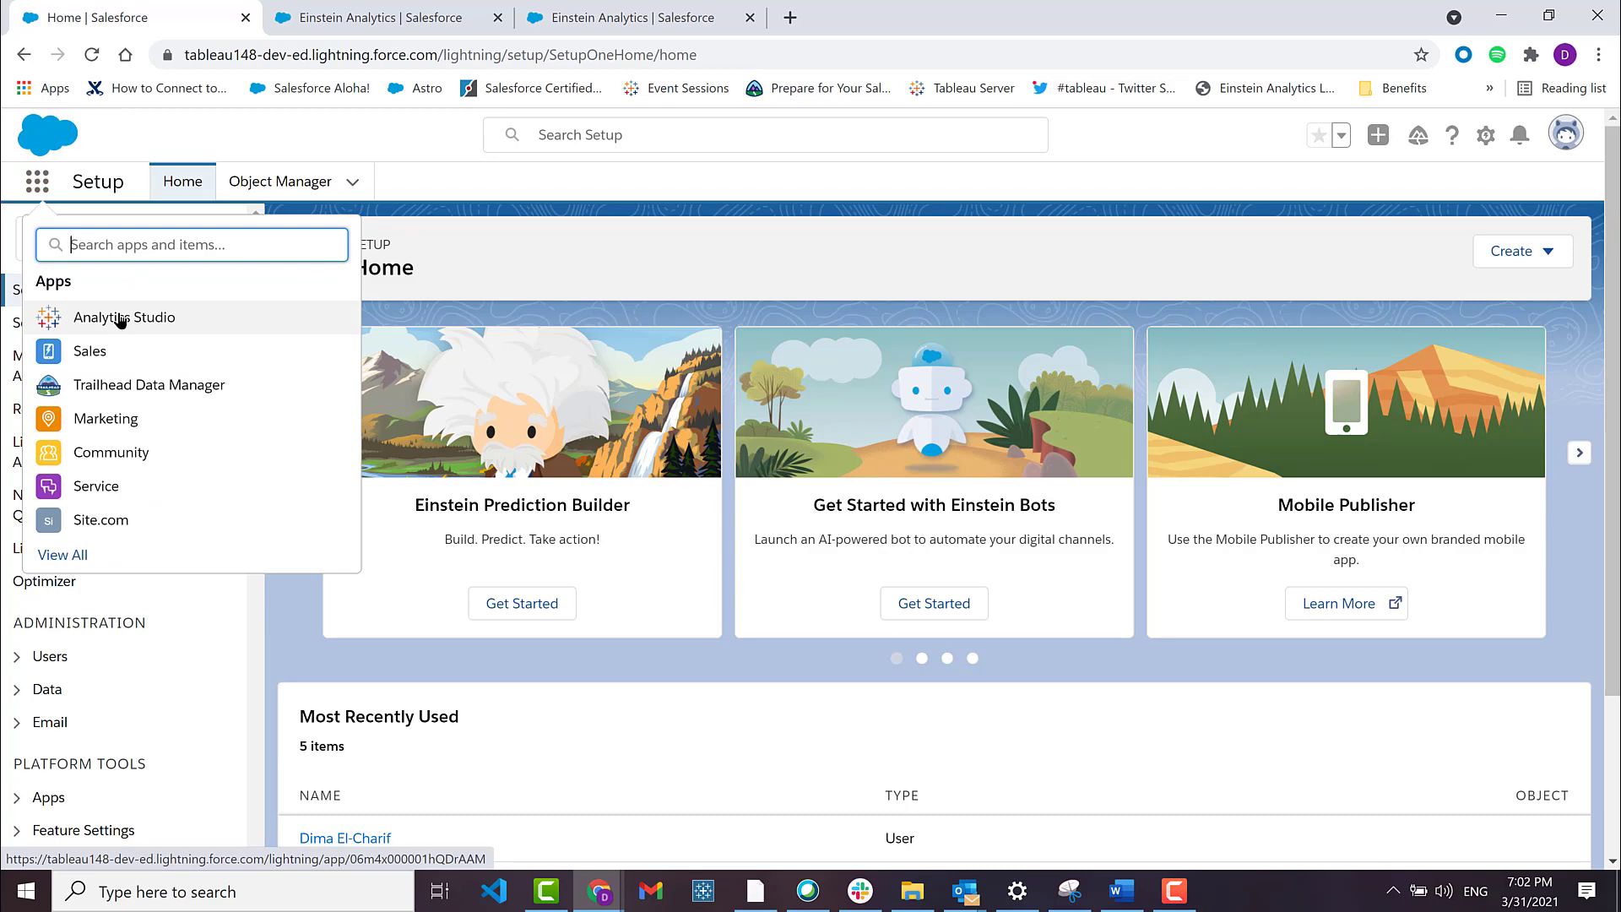
left_click(121, 317)
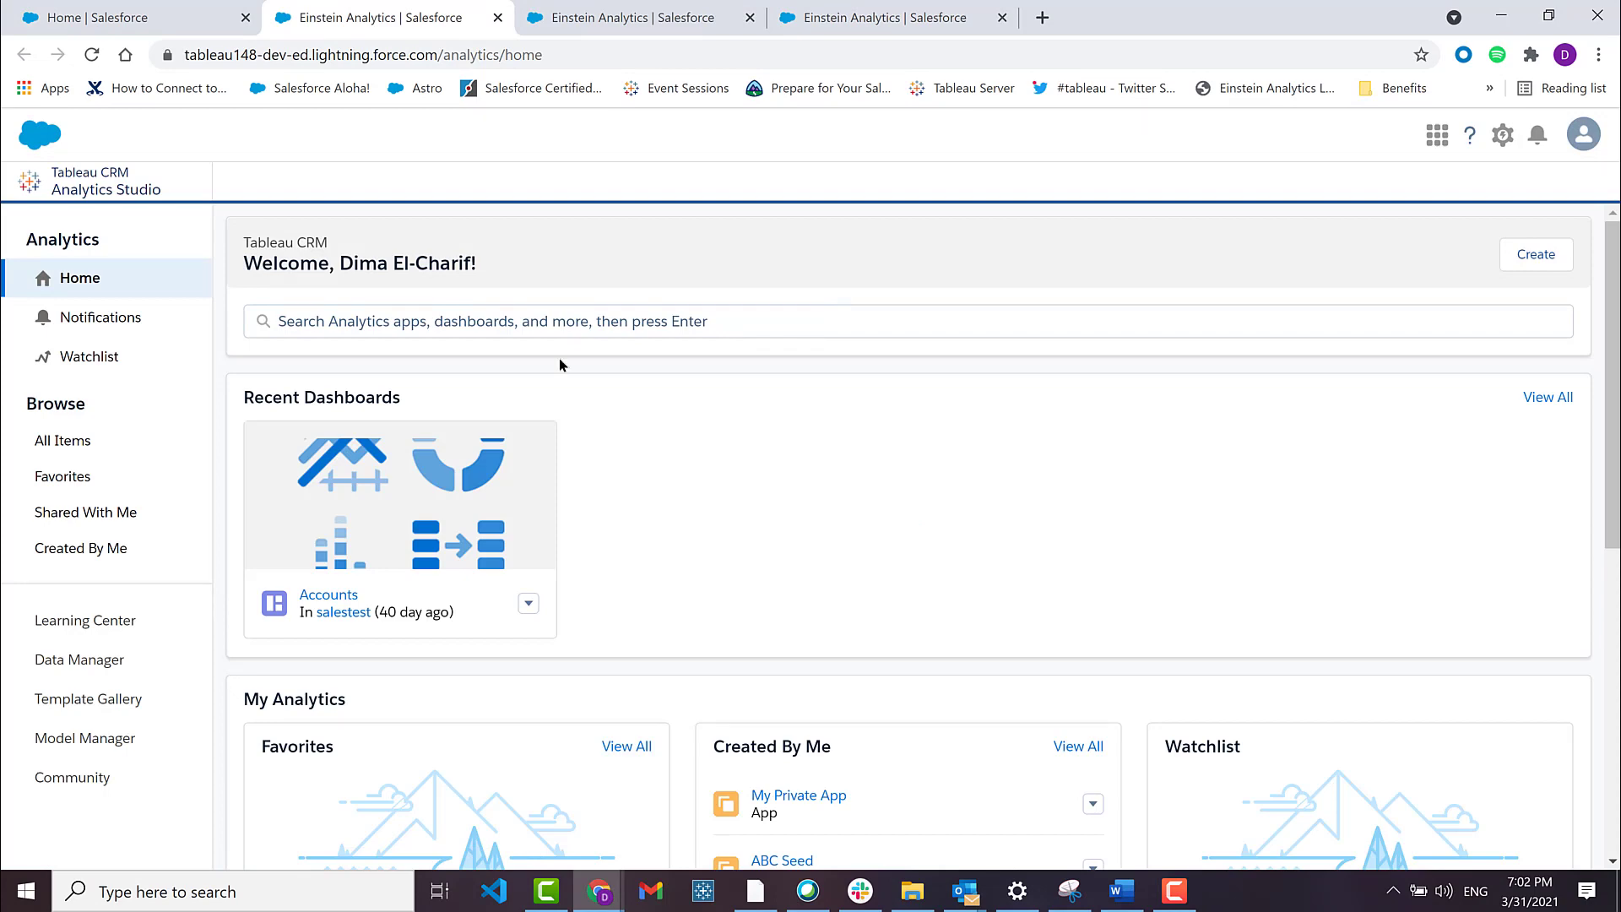
left_click(87, 440)
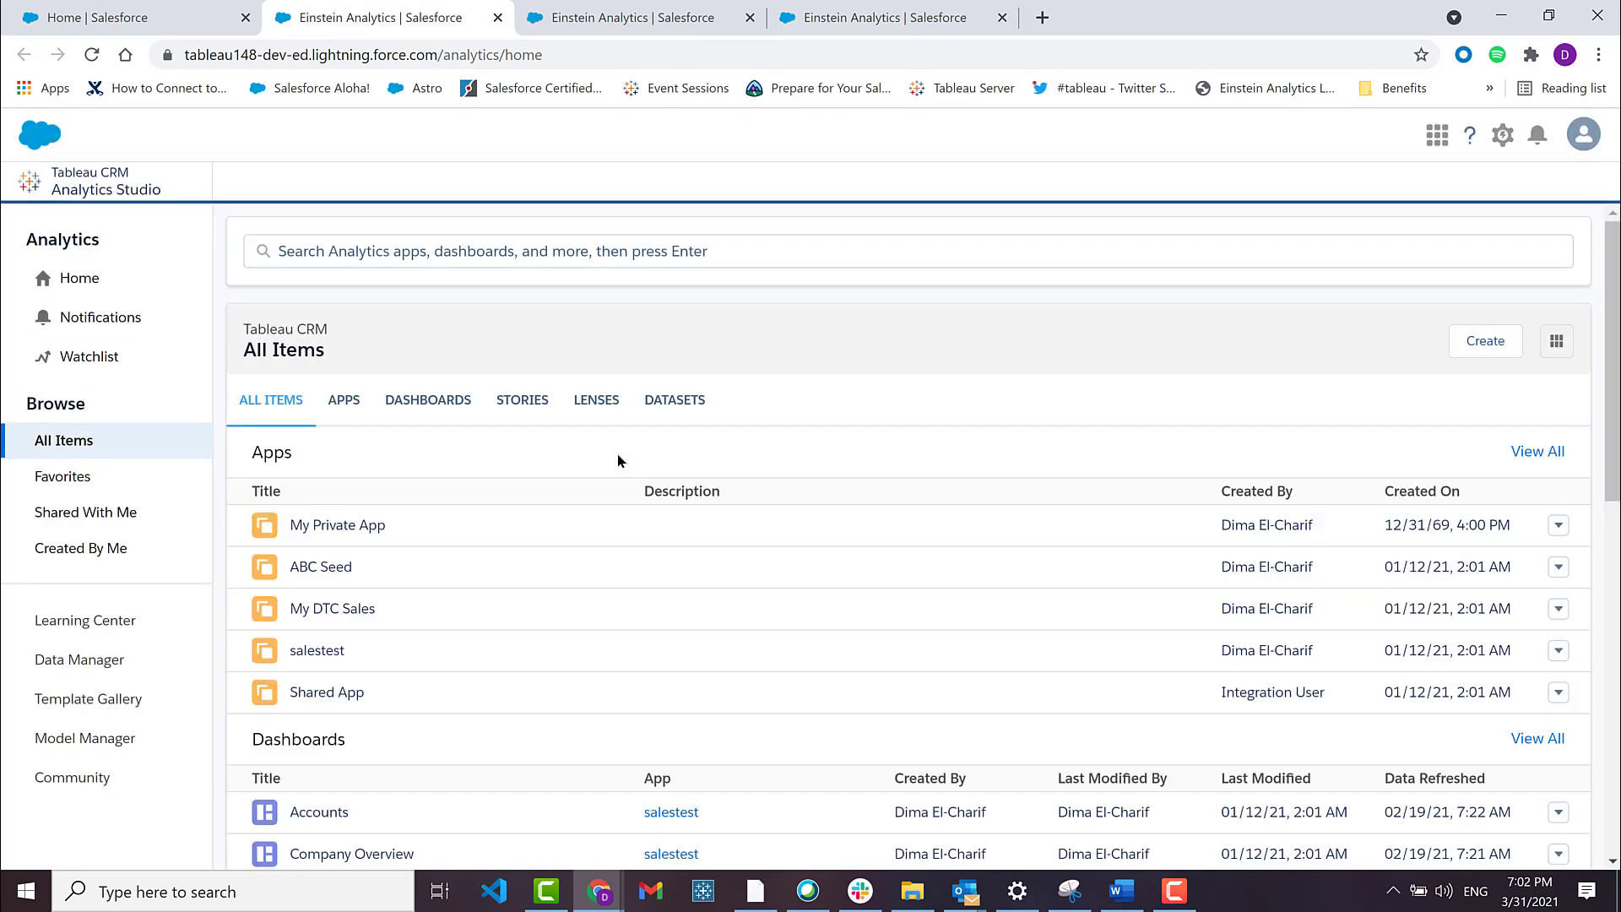
left_click(343, 399)
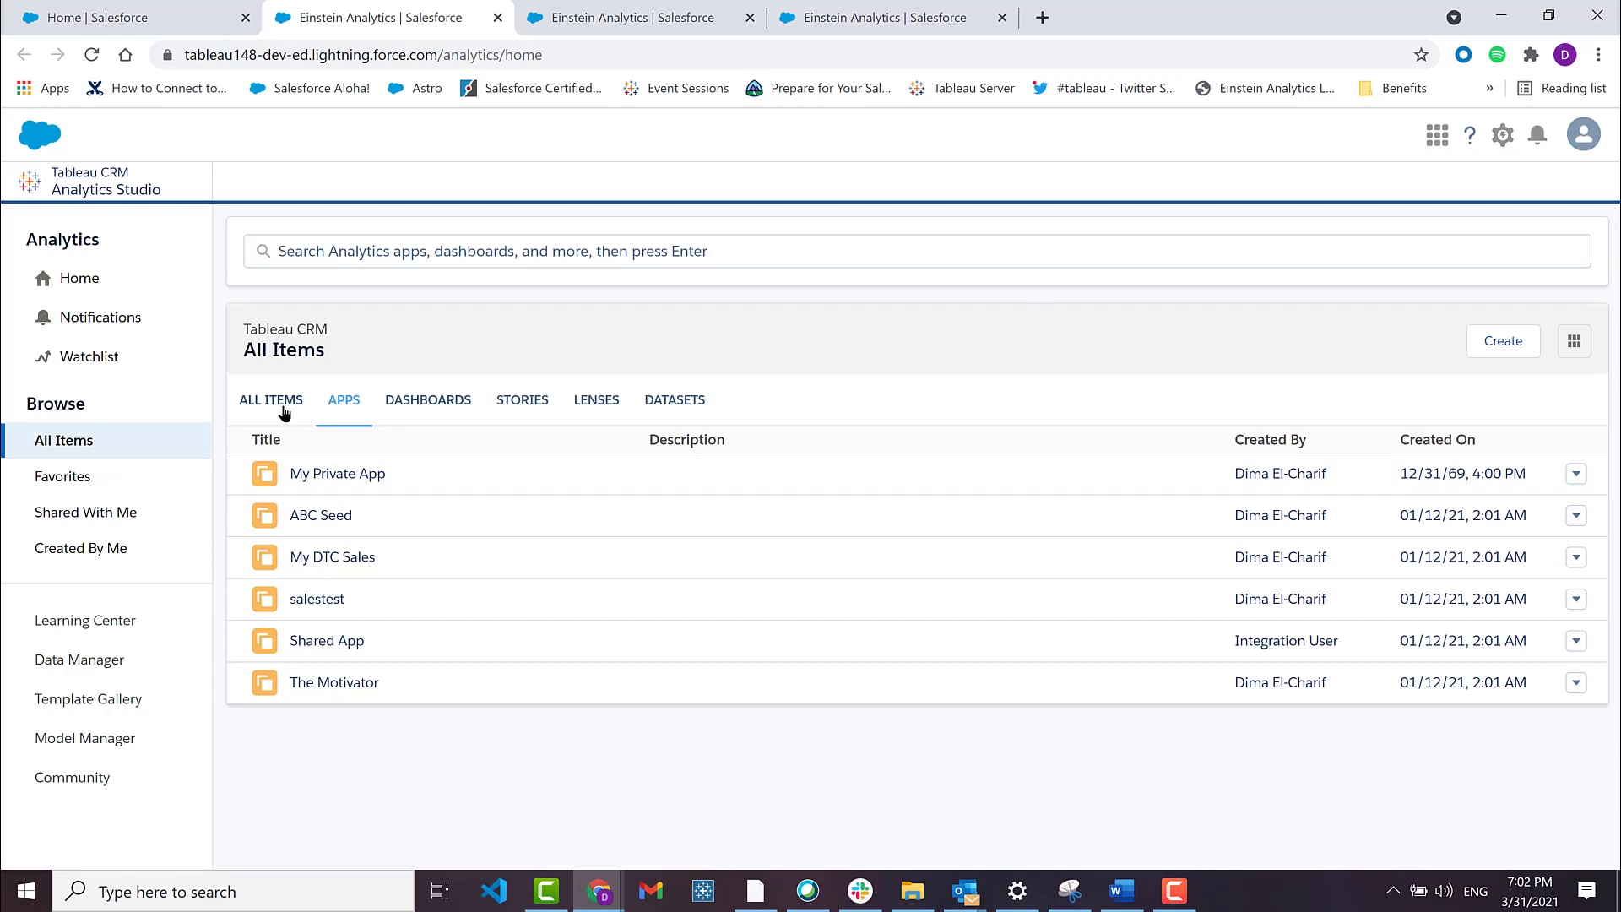
- Start creating a new app from the recommended Sales Analytics template
left_click(1502, 341)
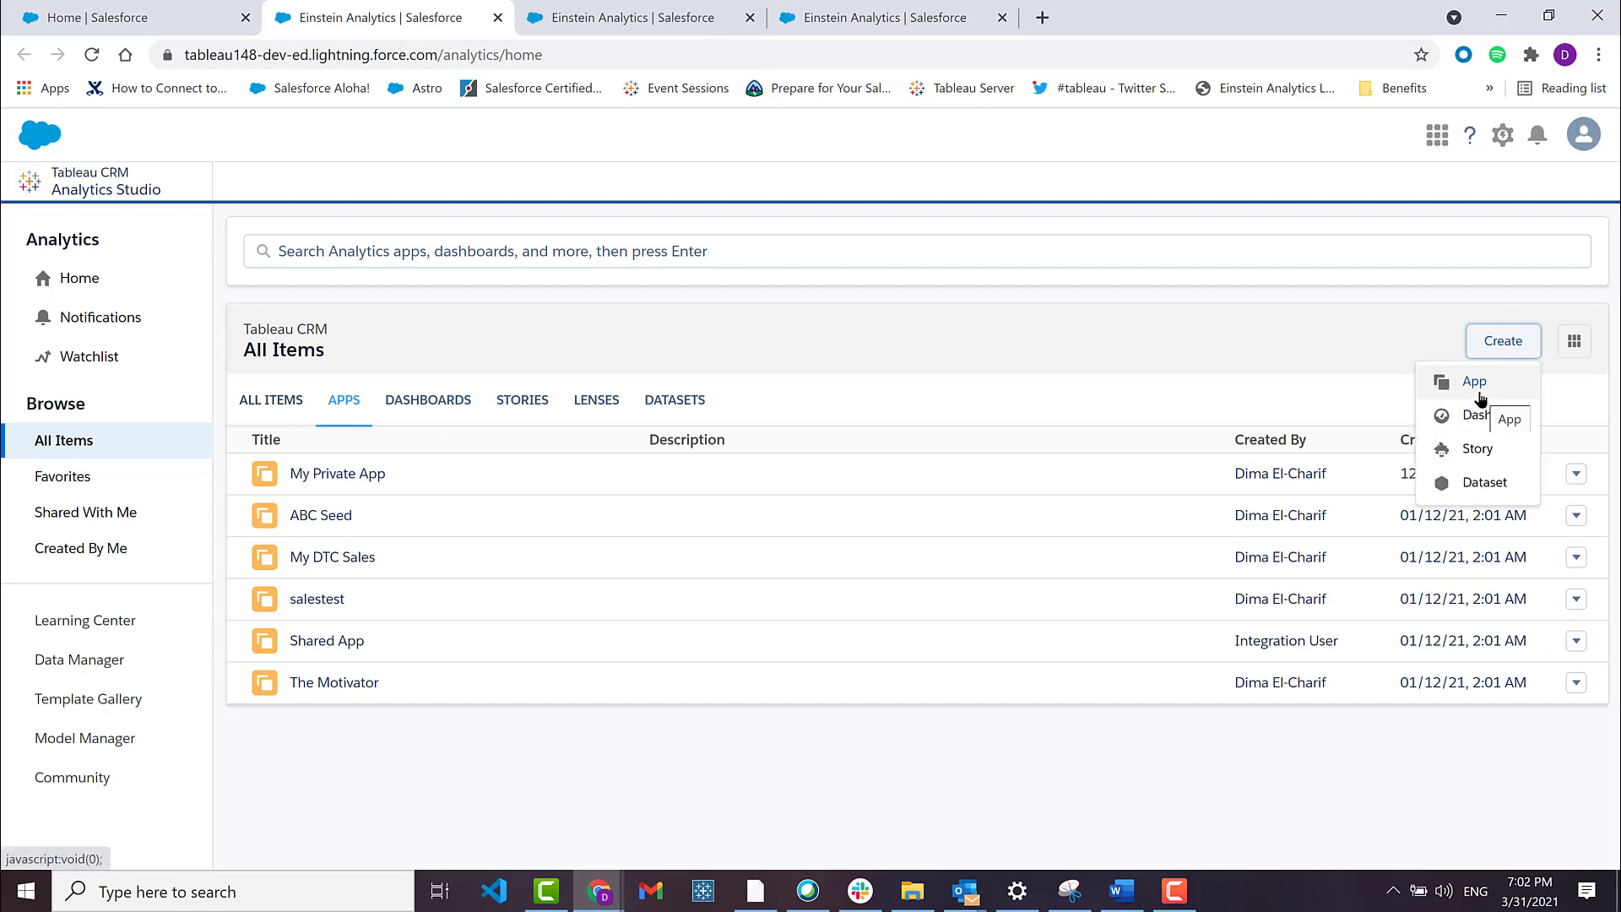
left_click(1476, 384)
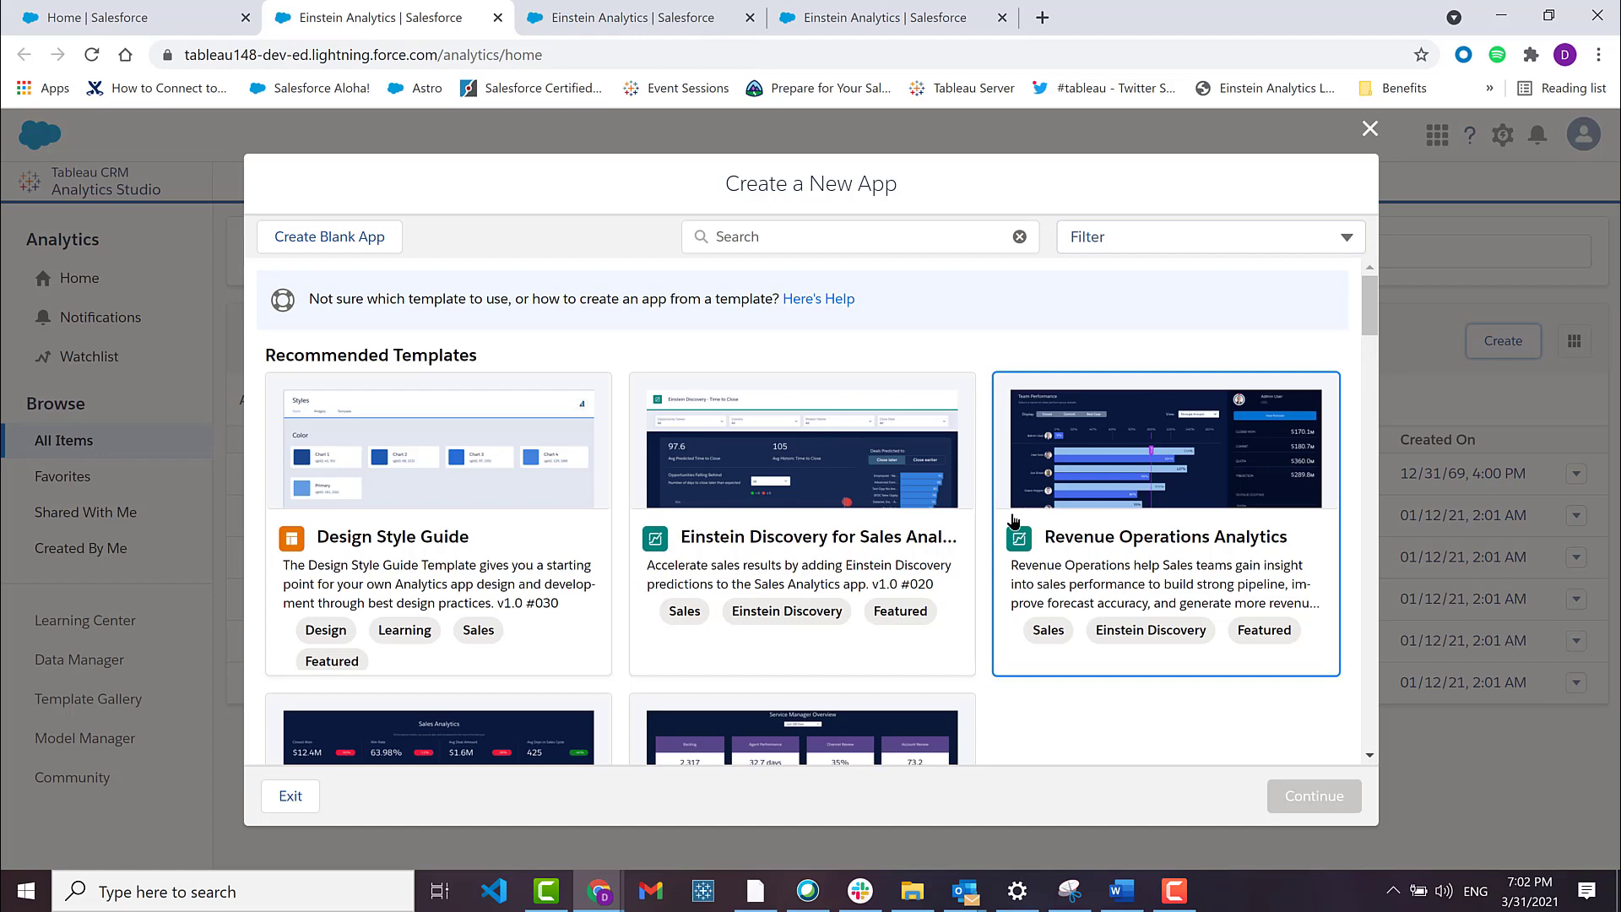
scroll(1013, 519, "down", 2)
scroll(396, 469, "down", 1)
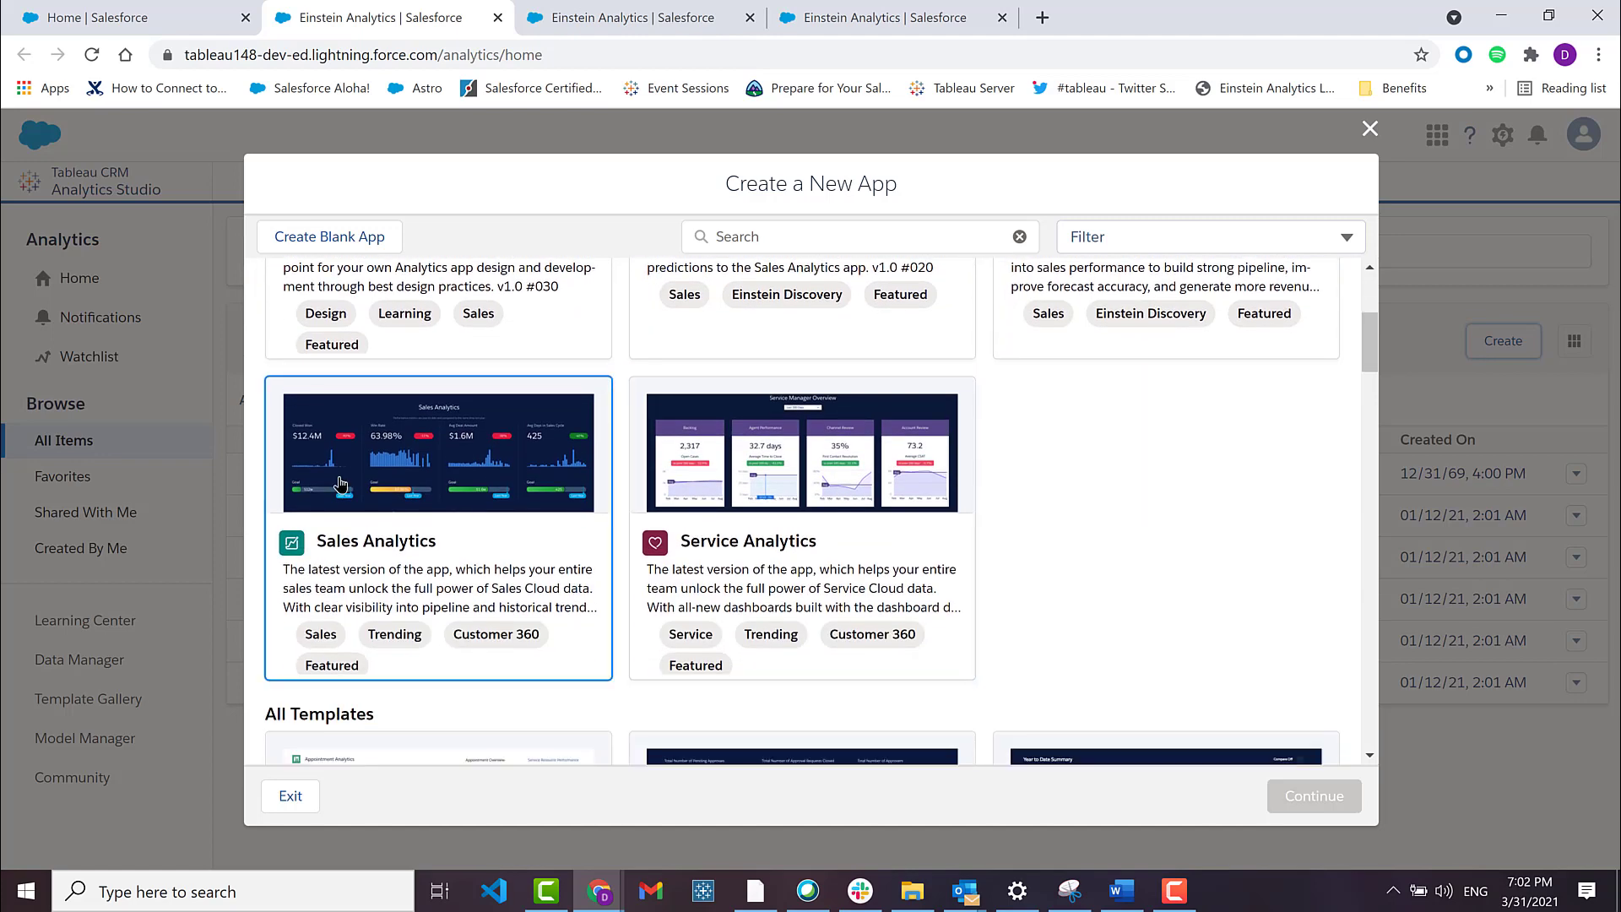
left_click(395, 469)
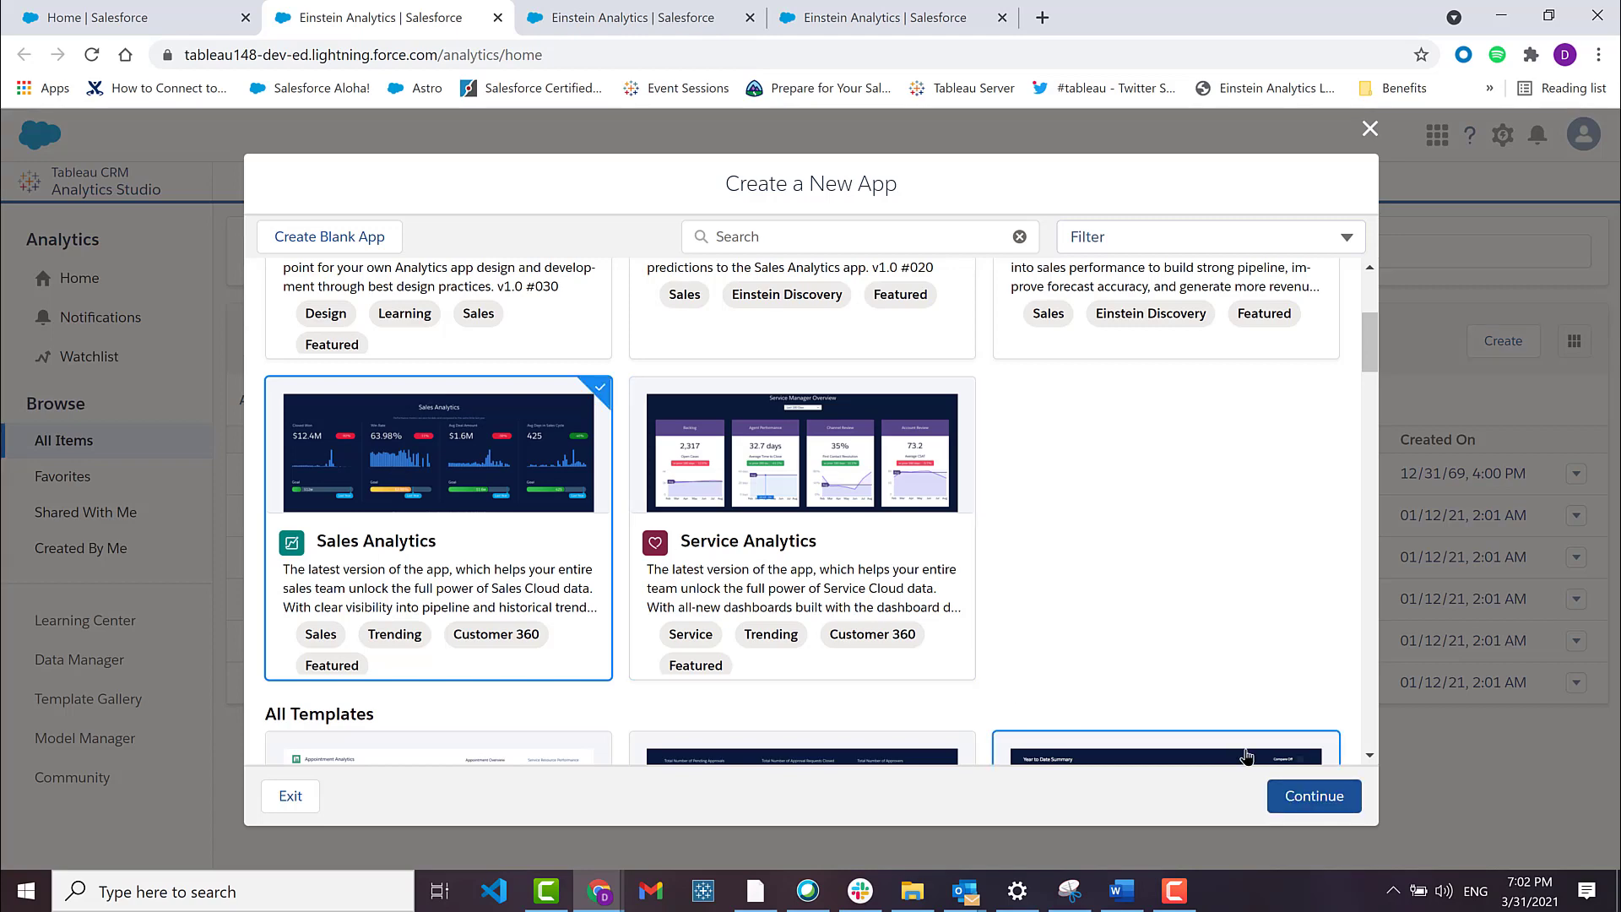
left_click(1298, 791)
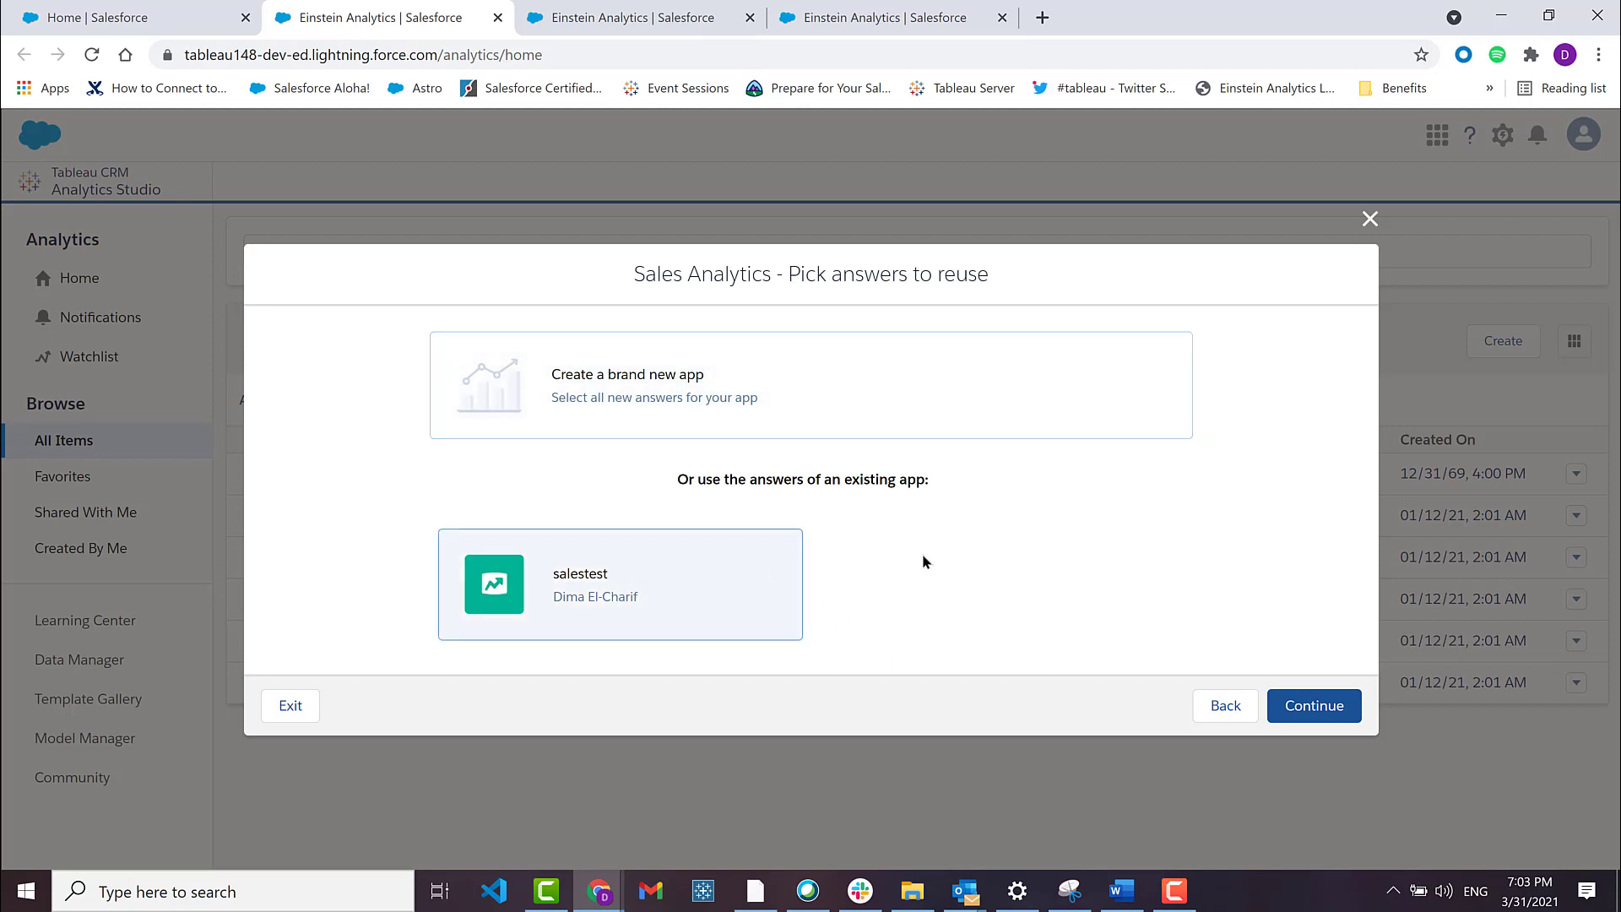
- Reuse the answers of the existing salestest app and choose the Basic settings for Sales Analytics
left_click(1321, 709)
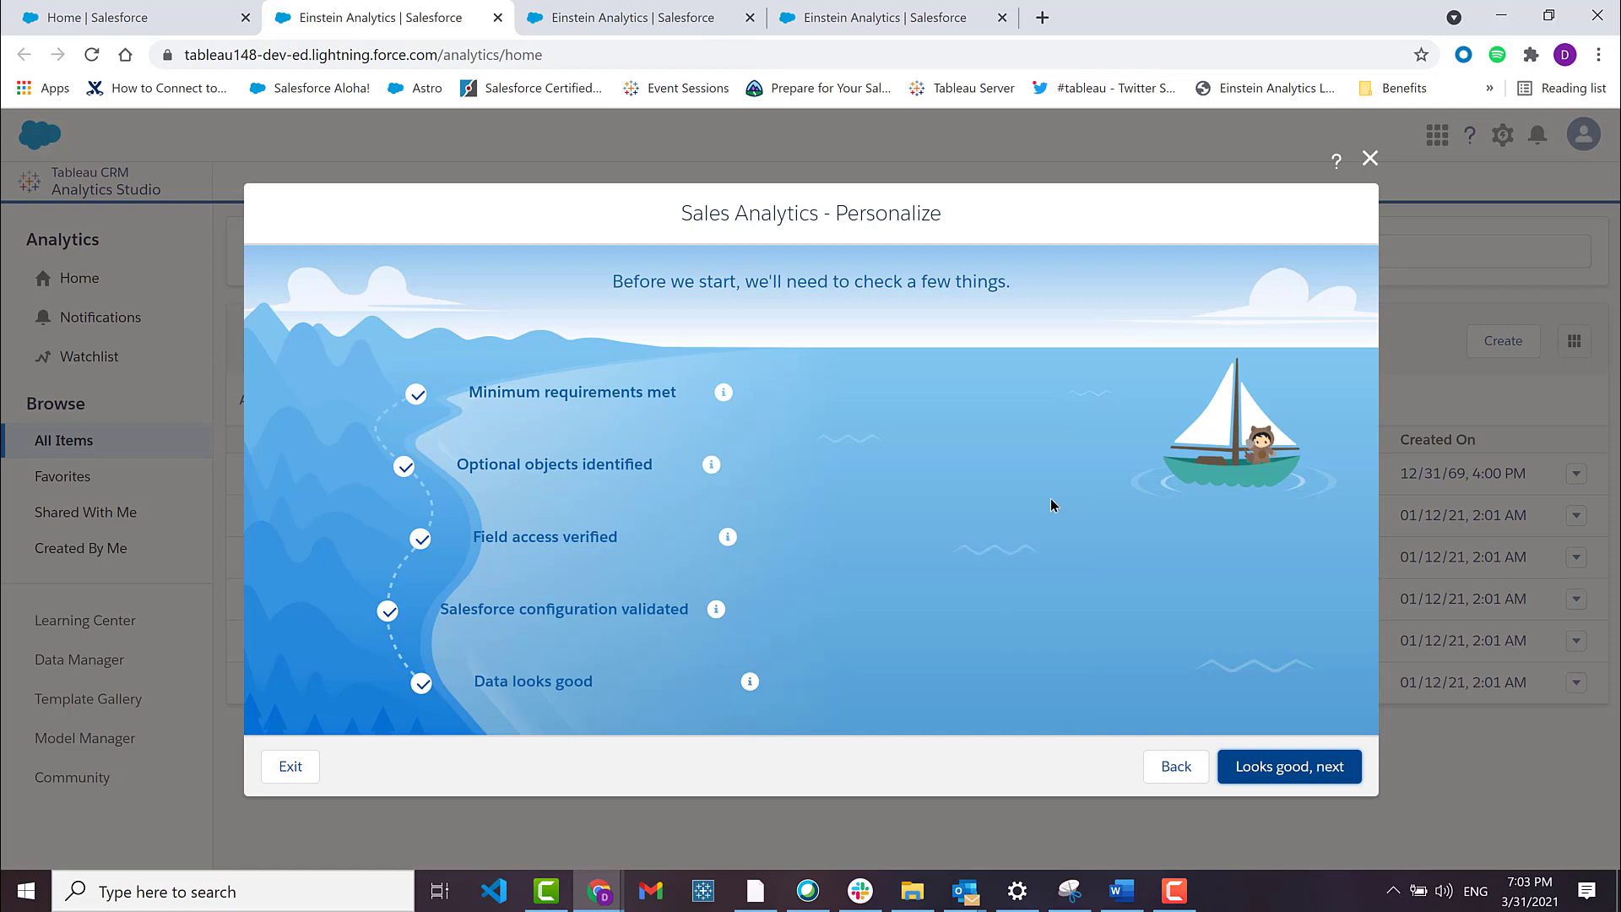
left_click(1289, 775)
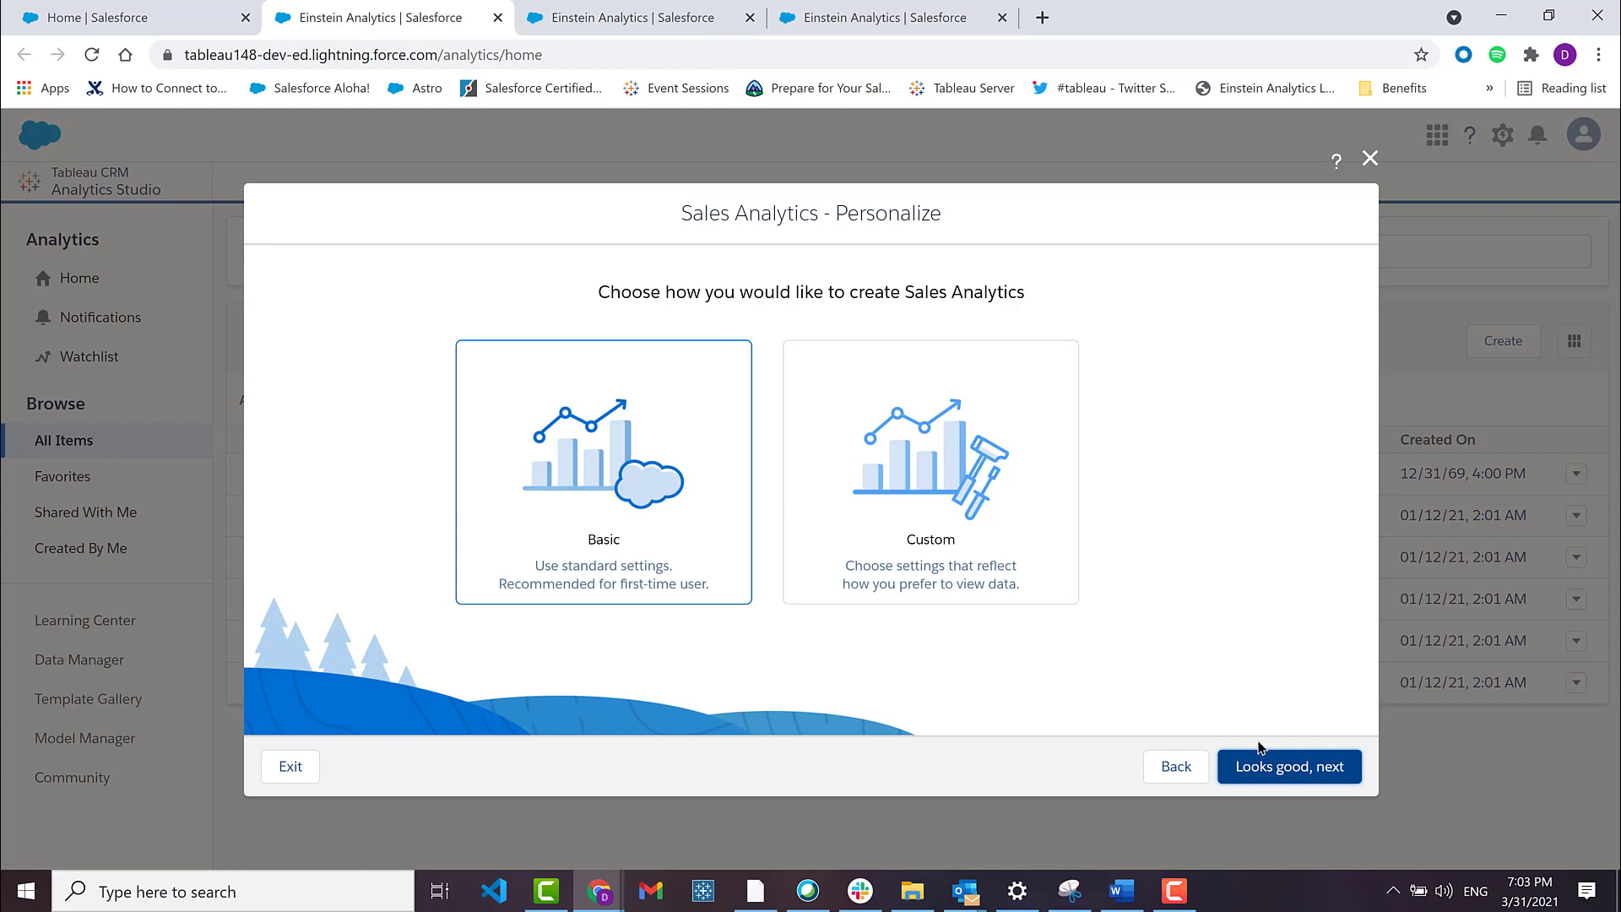
left_click(1280, 773)
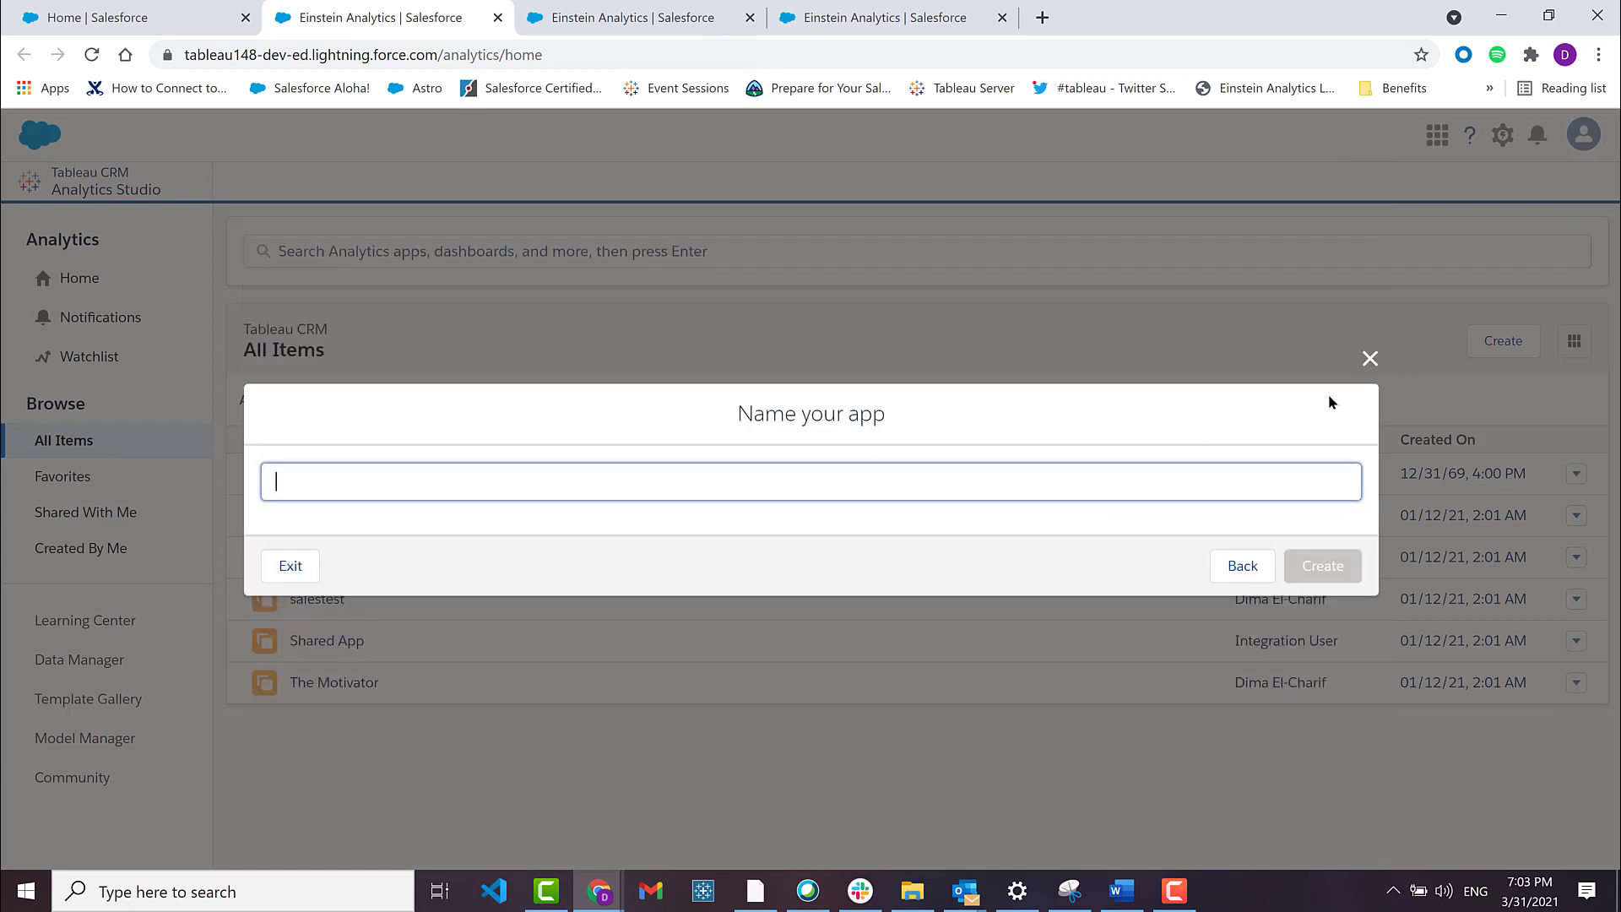
- Name the app "Sales Analytics | " followed by the person's first name and "view", and create it
type("Sales Analytic")
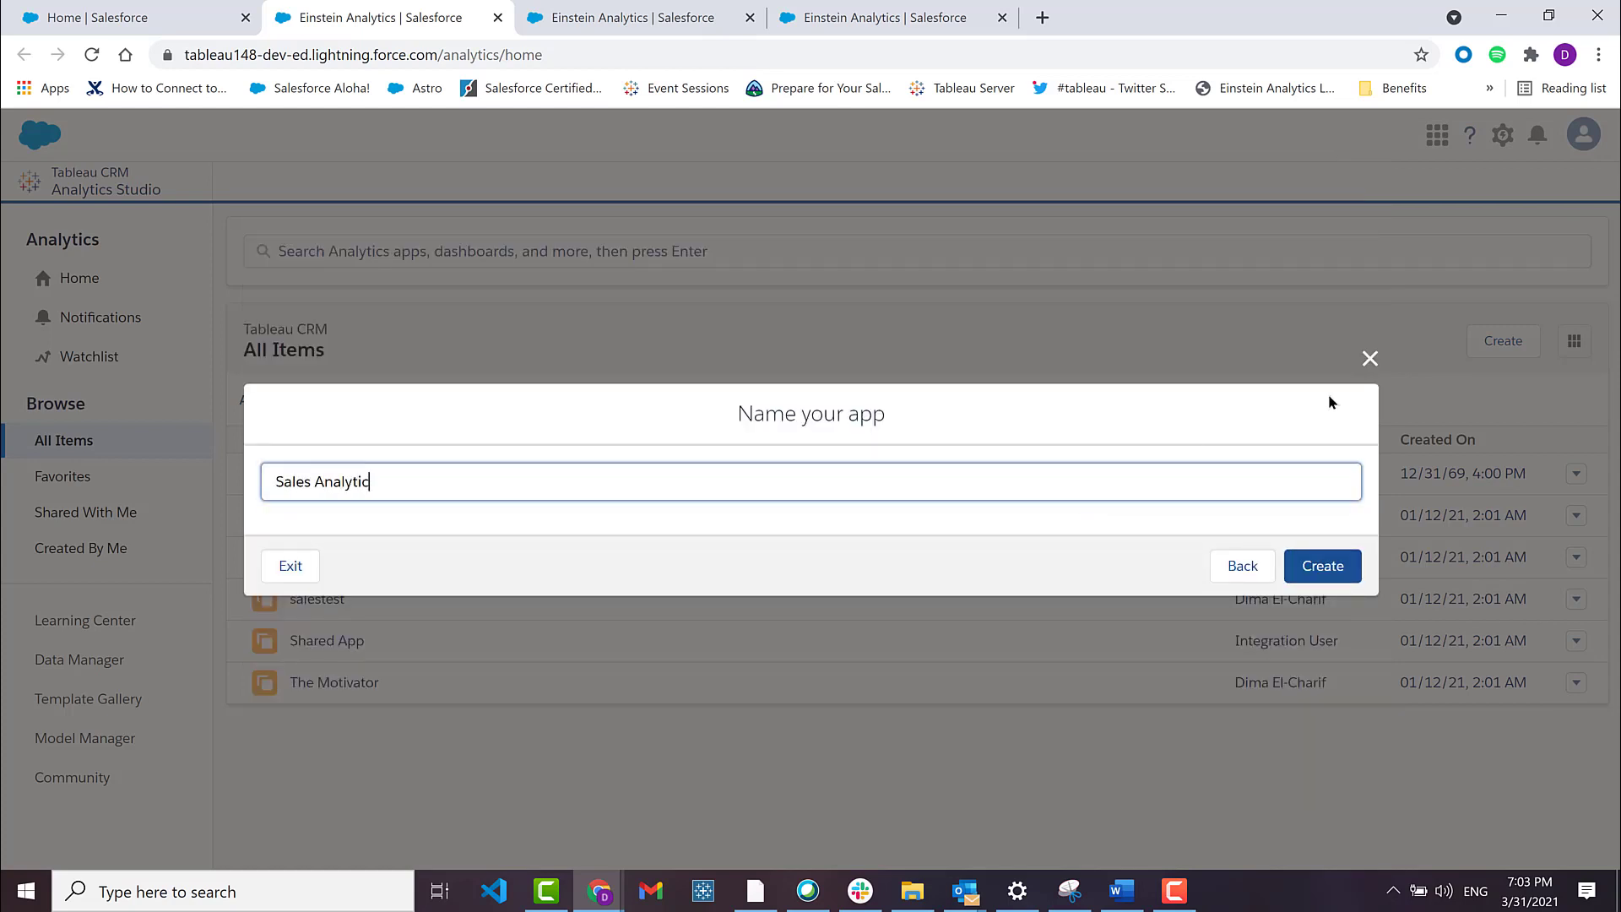
type("s | Ally's i")
type("iew")
left_click(1322, 565)
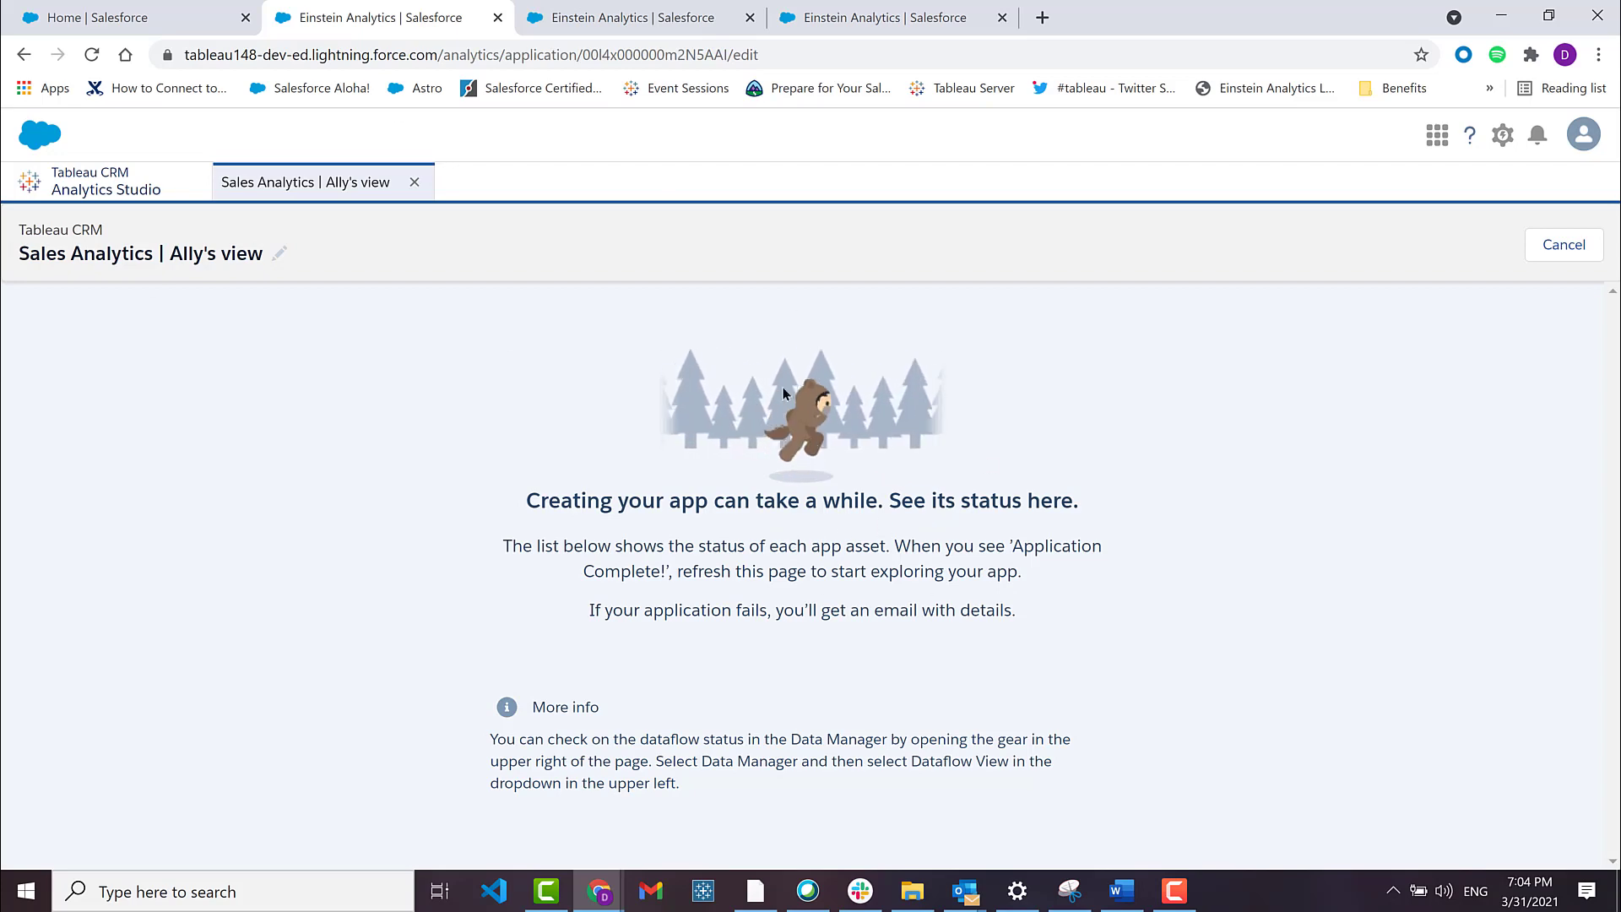
- Return to the Salesforce Setup home page and close its open app list
left_click(118, 15)
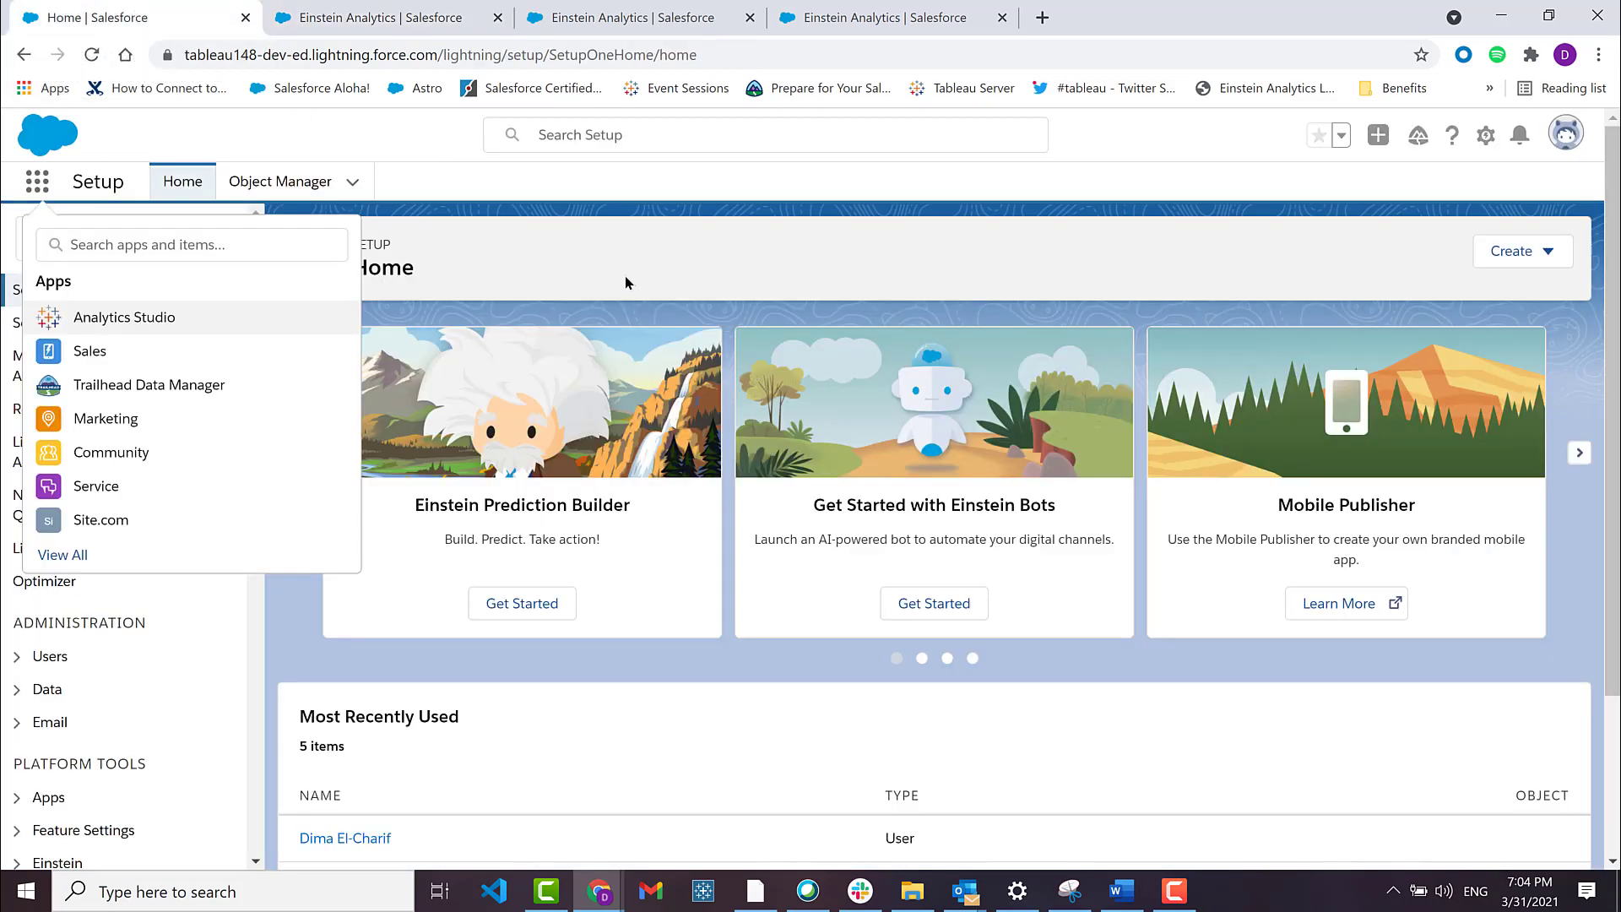
key("Escape")
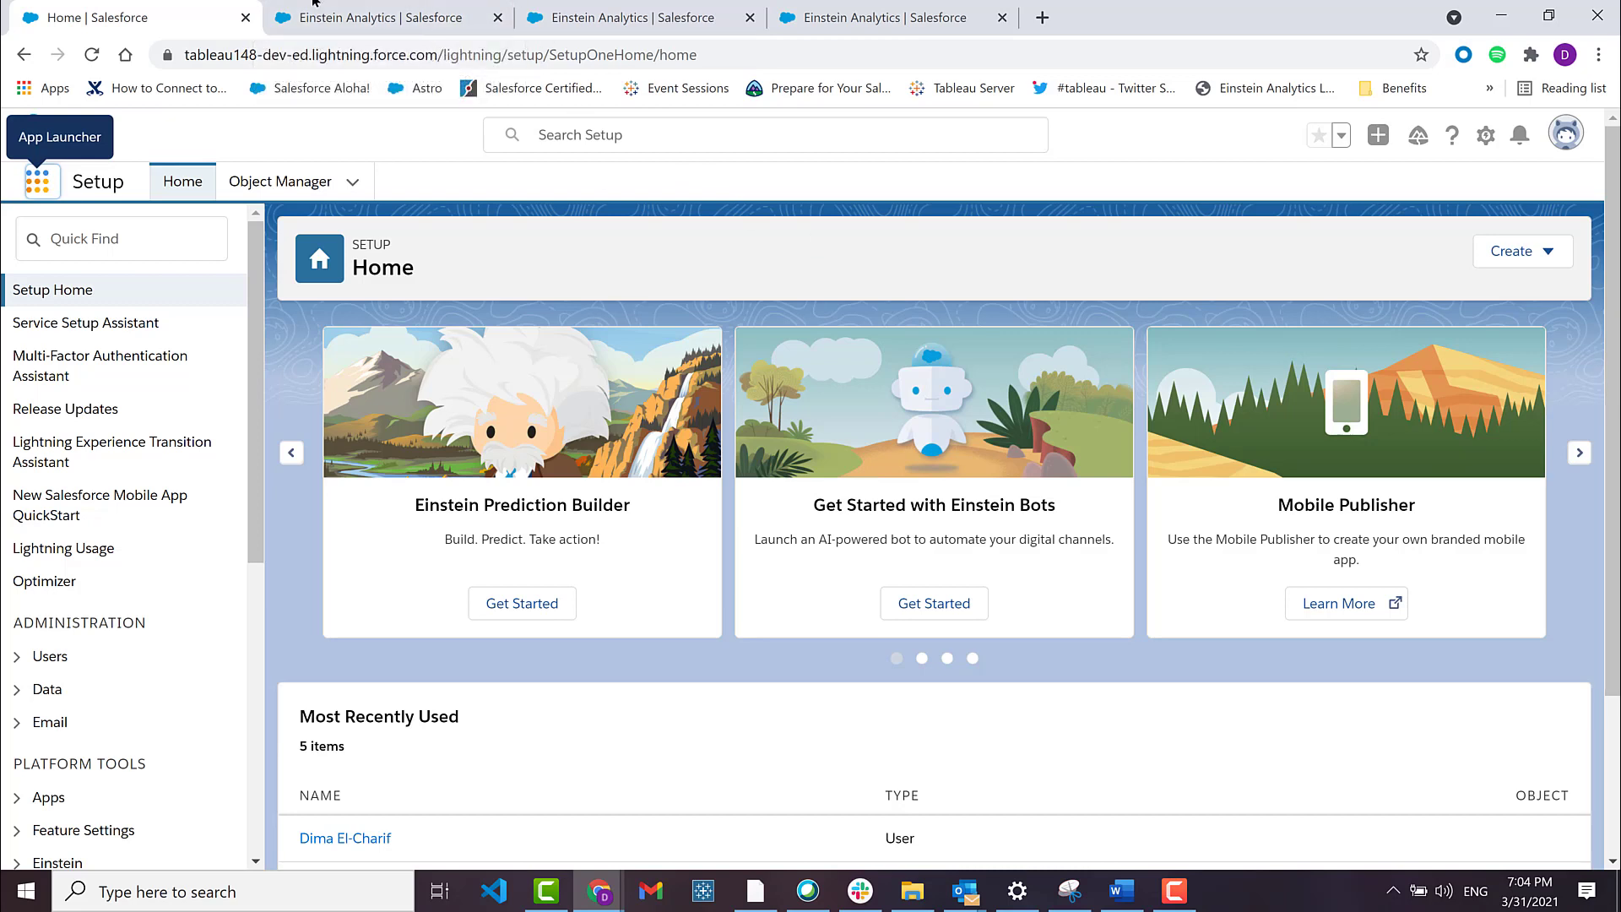
left_click(363, 8)
left_click(222, 11)
left_click(1533, 264)
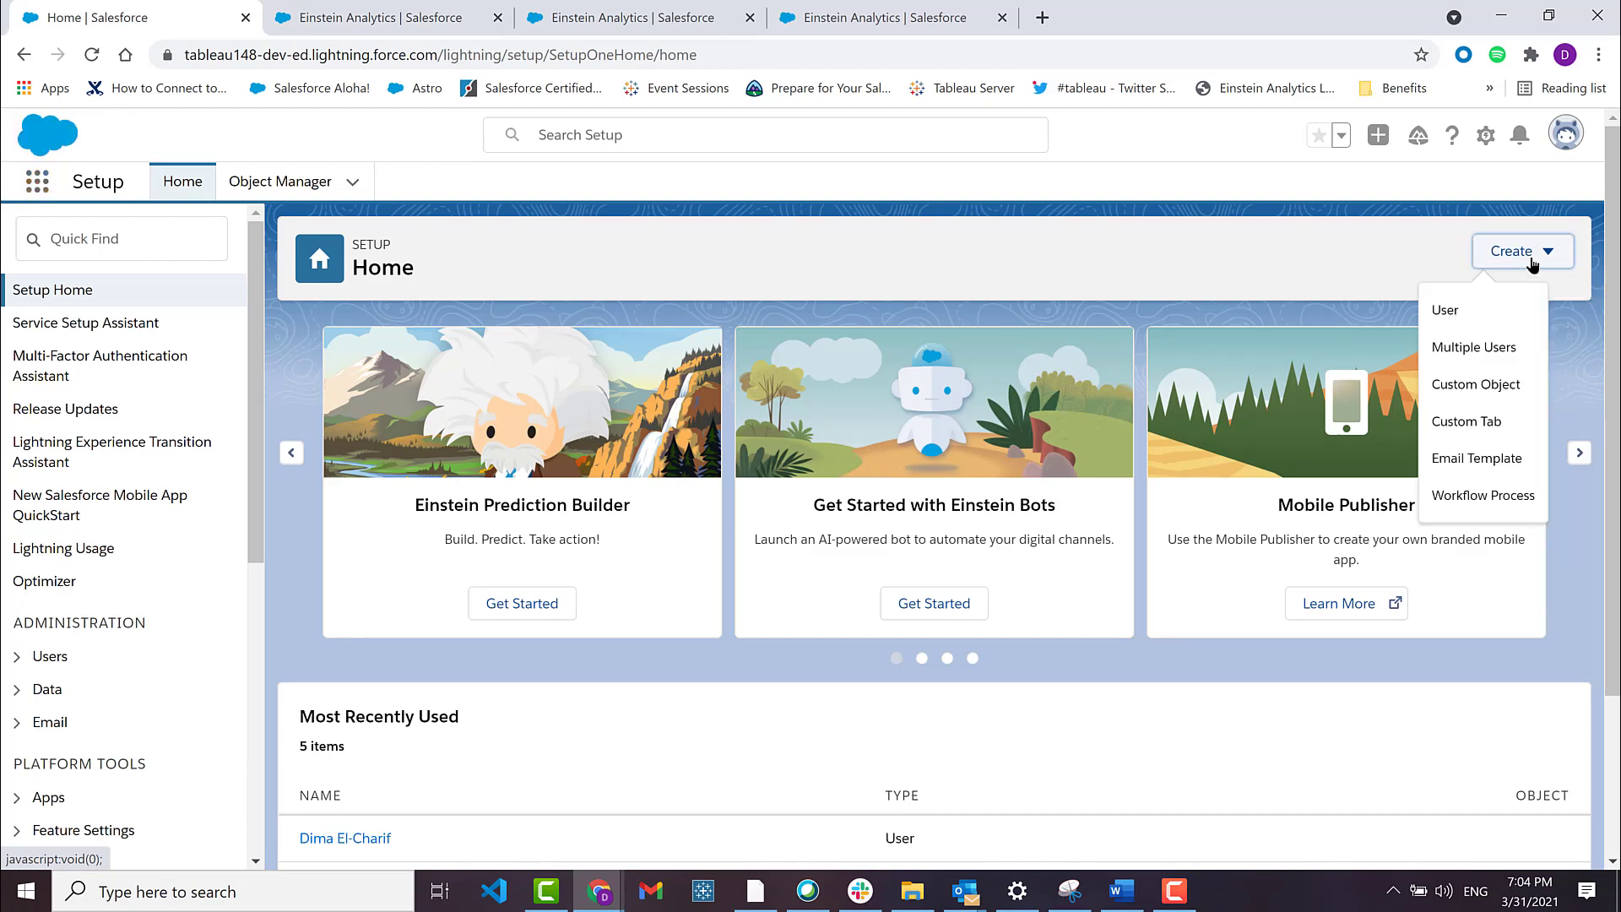
left_click(1295, 277)
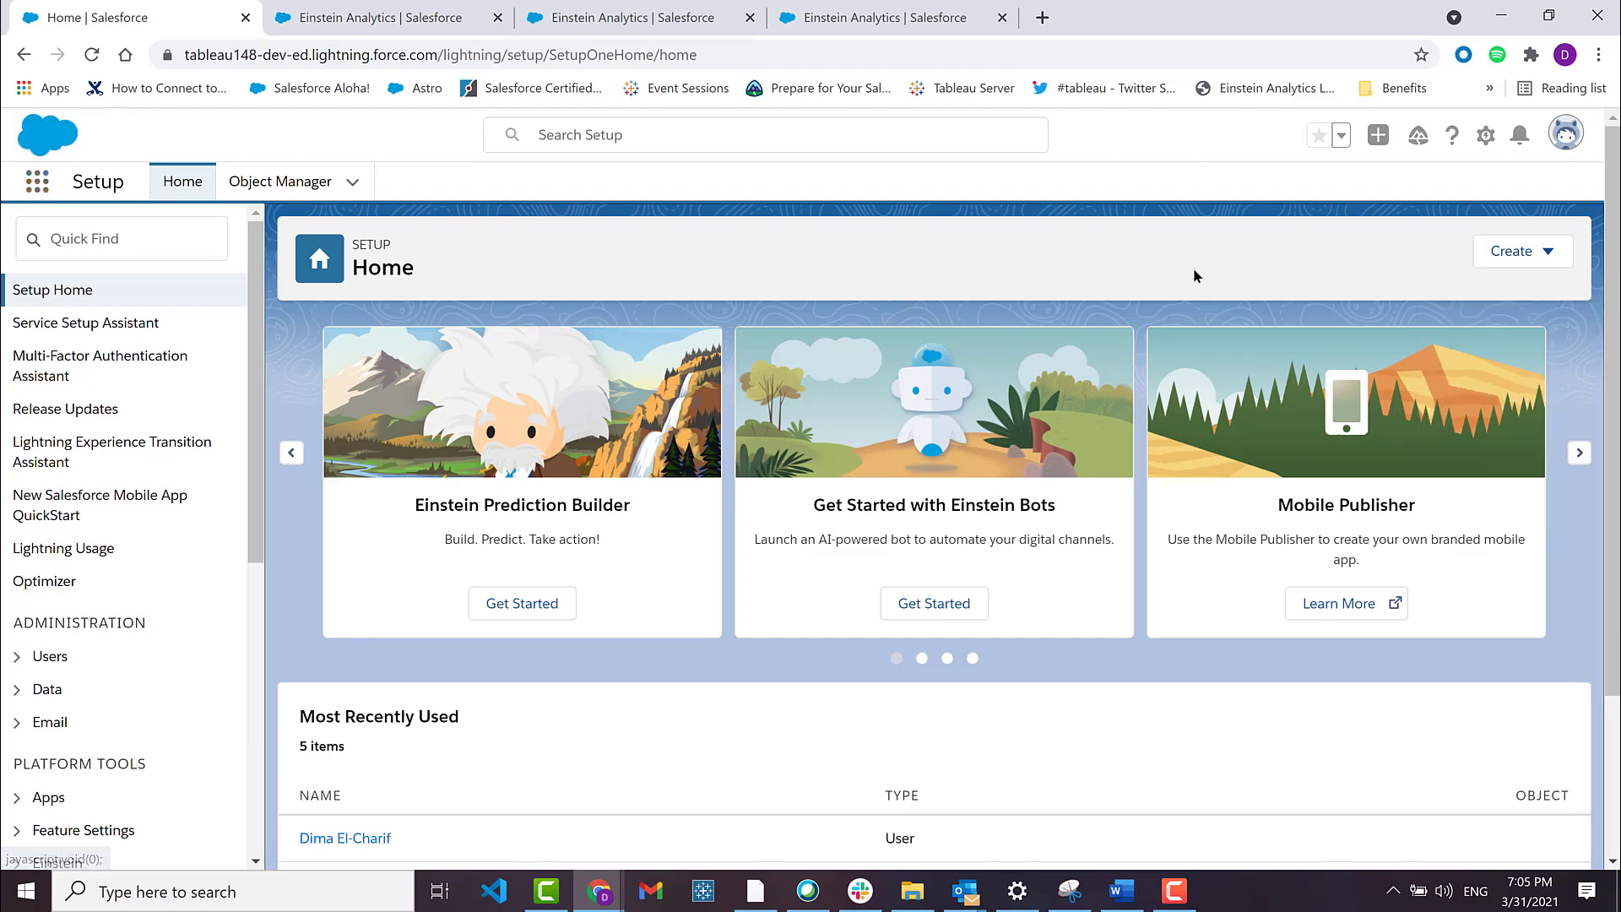
left_click(1490, 253)
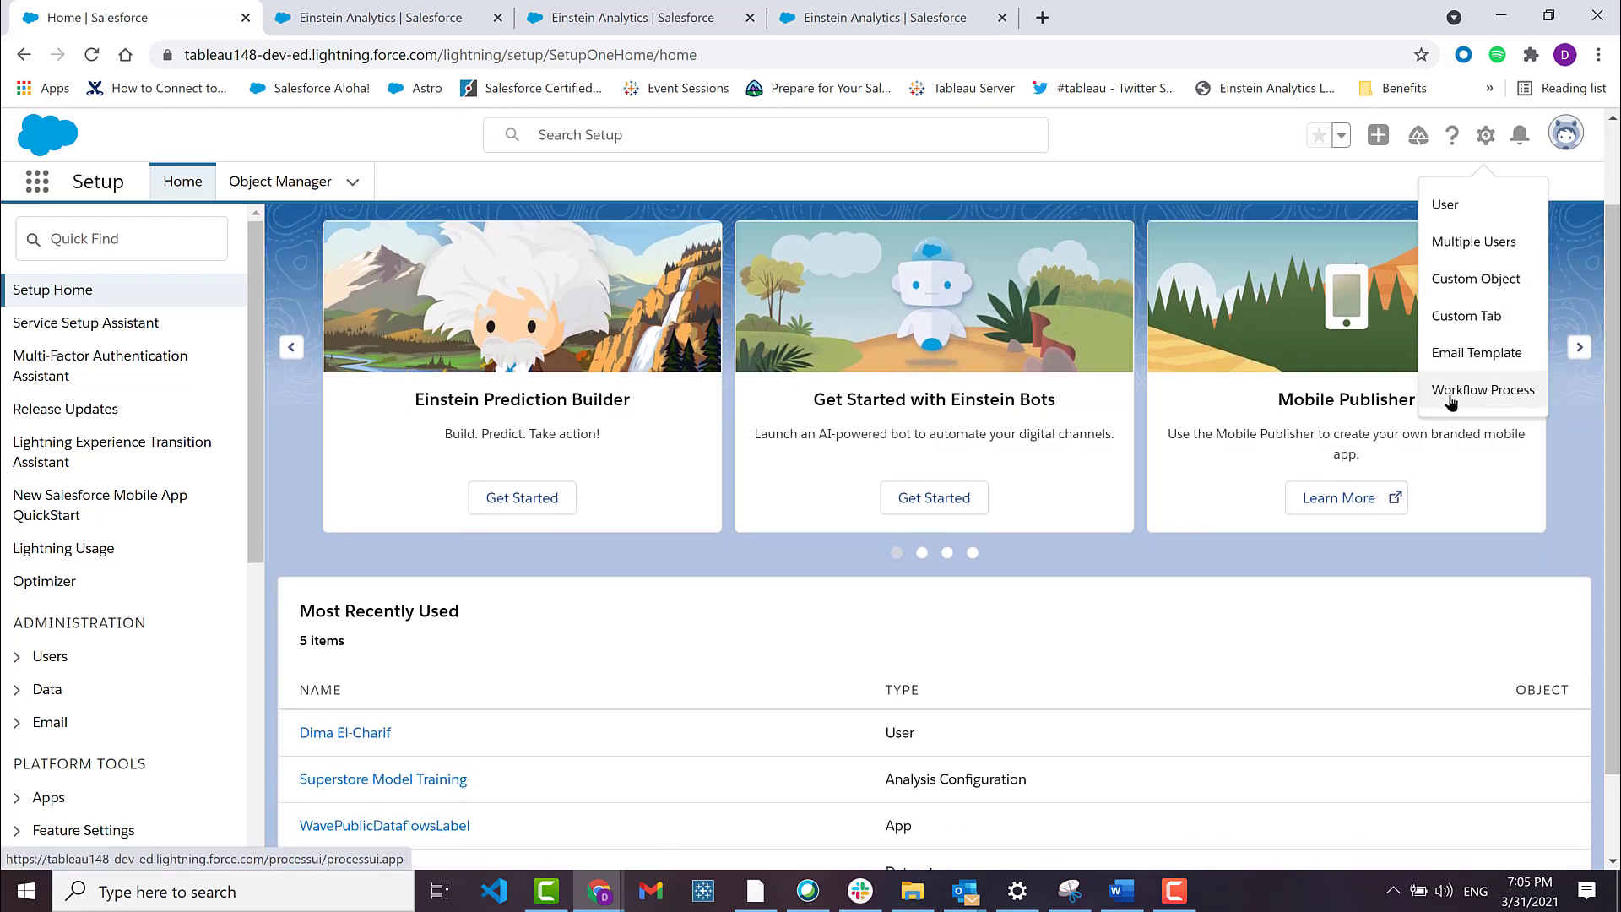
left_click(623, 605)
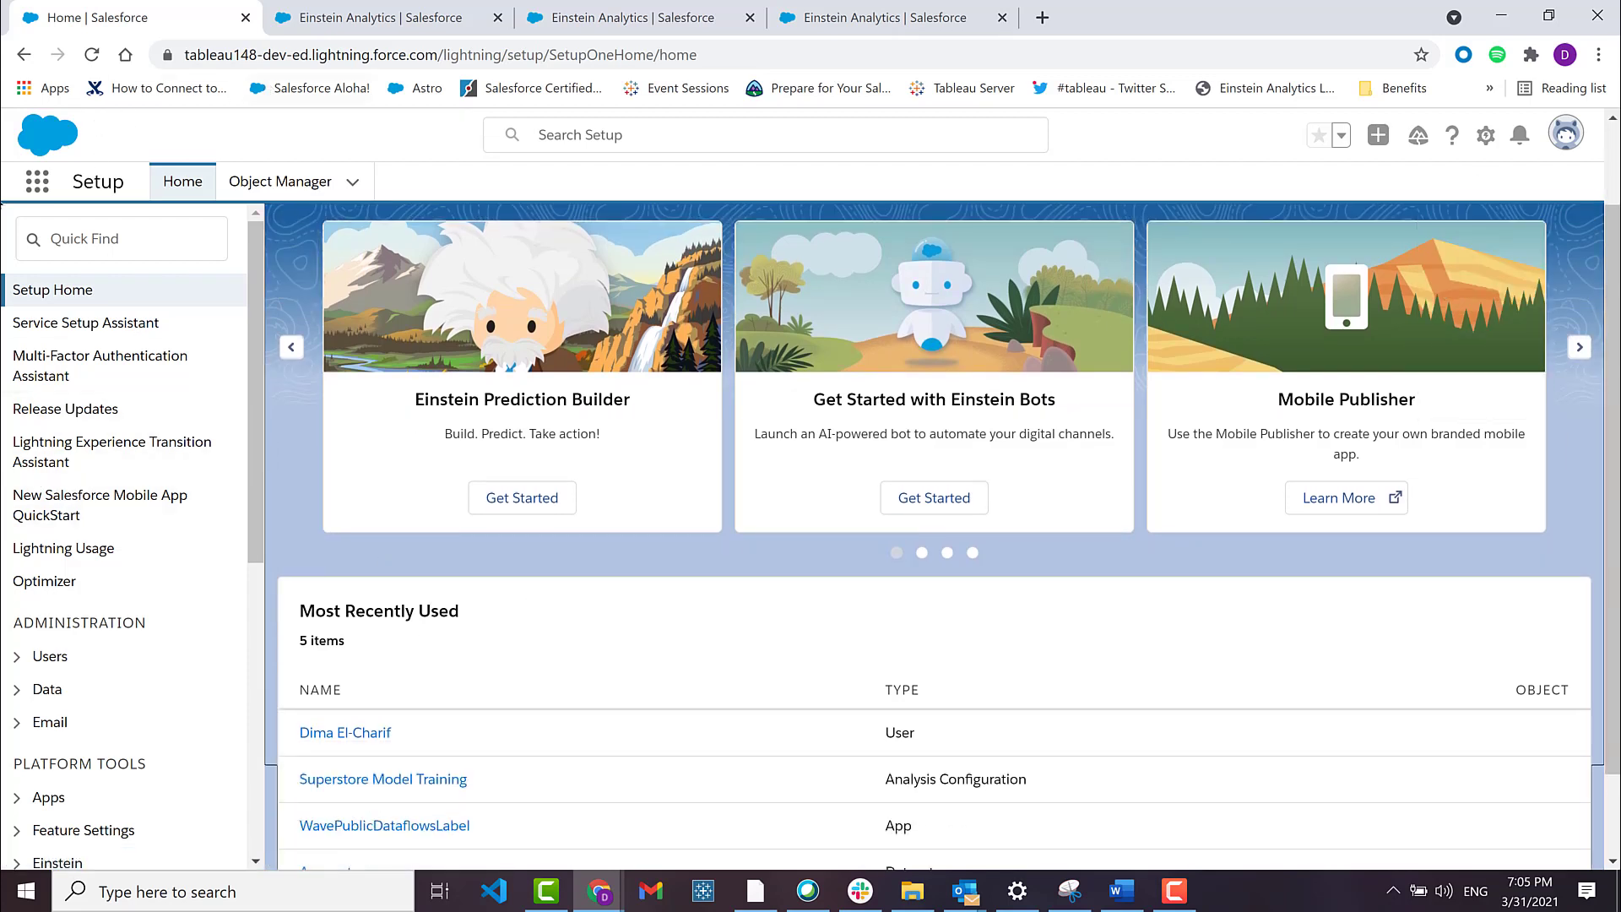
- Open Analytics Studio again and start a new story using Create from Dataset
left_click(37, 182)
left_click(121, 318)
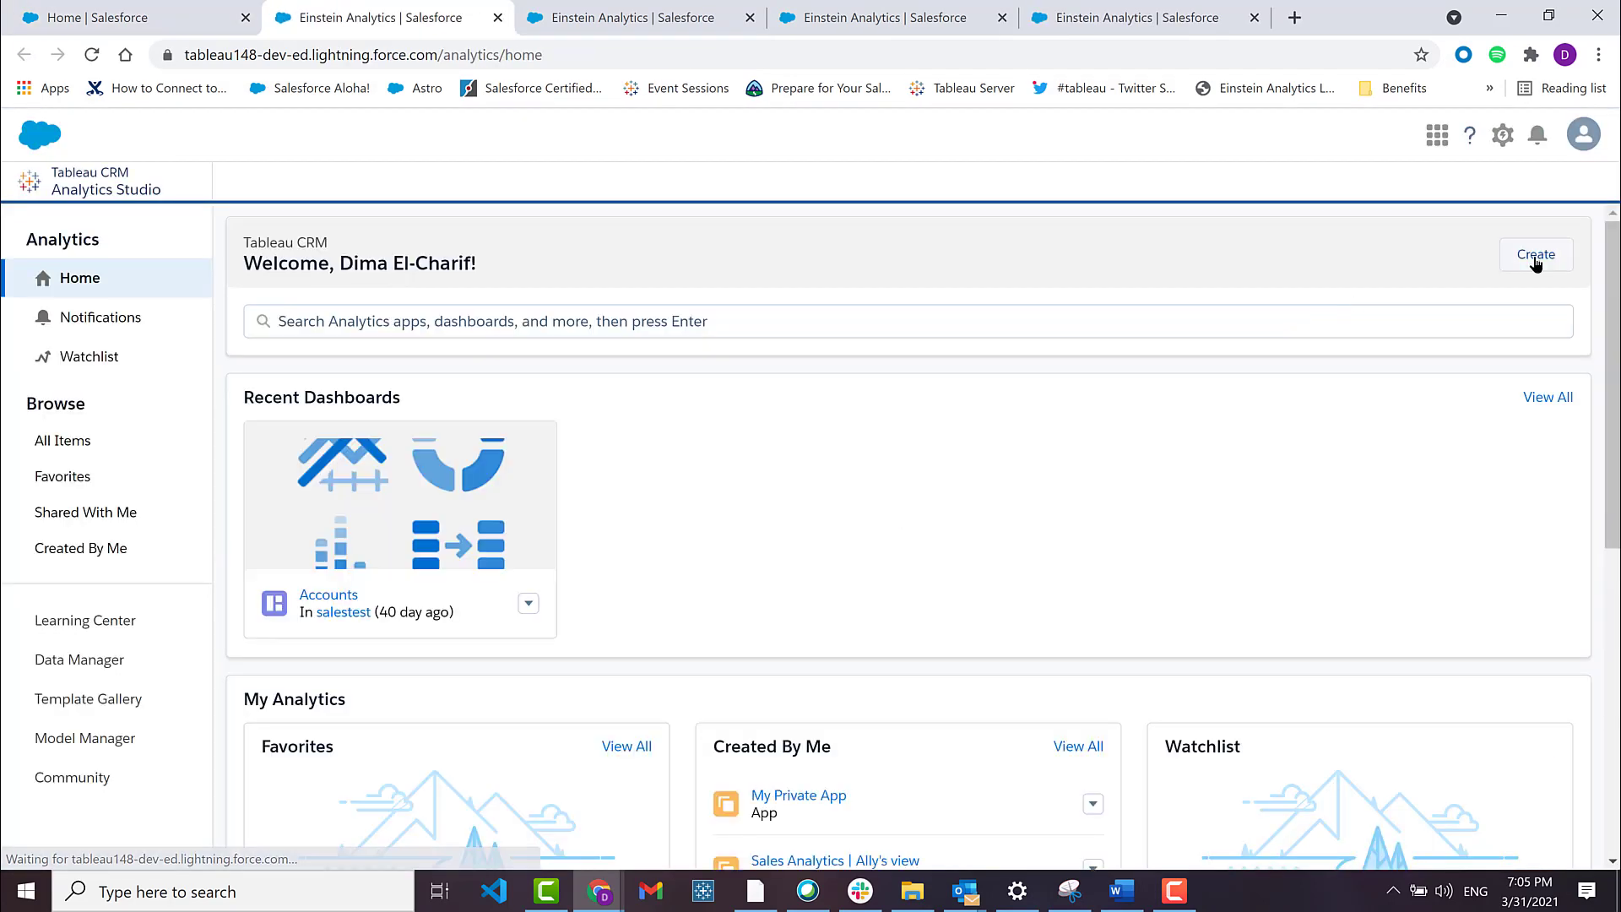
left_click(1536, 255)
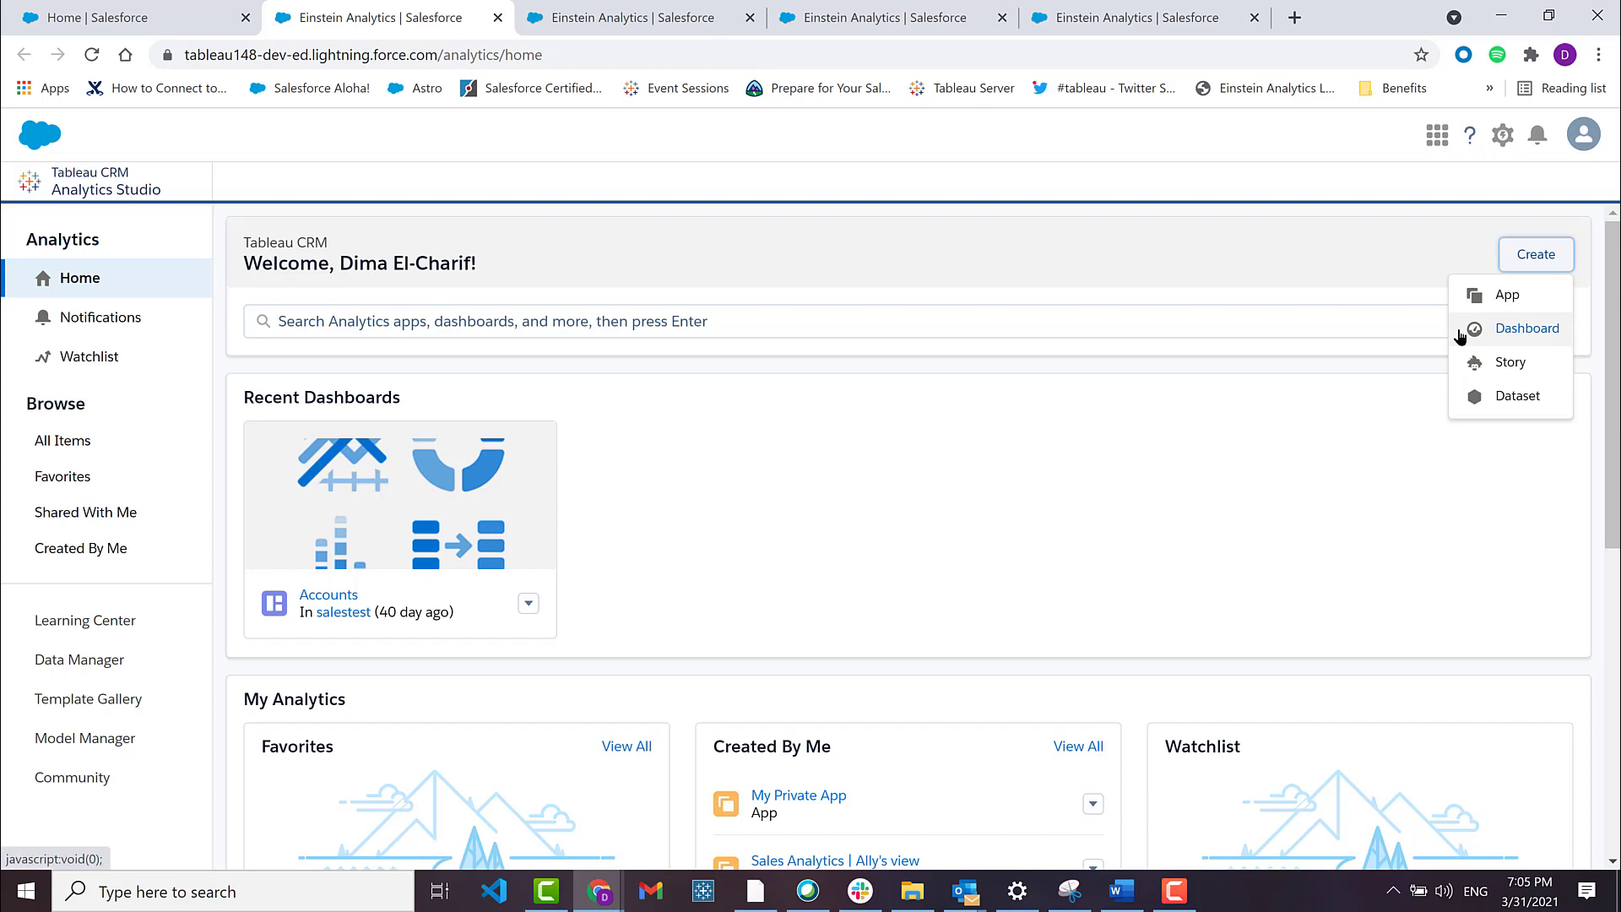
left_click(1473, 362)
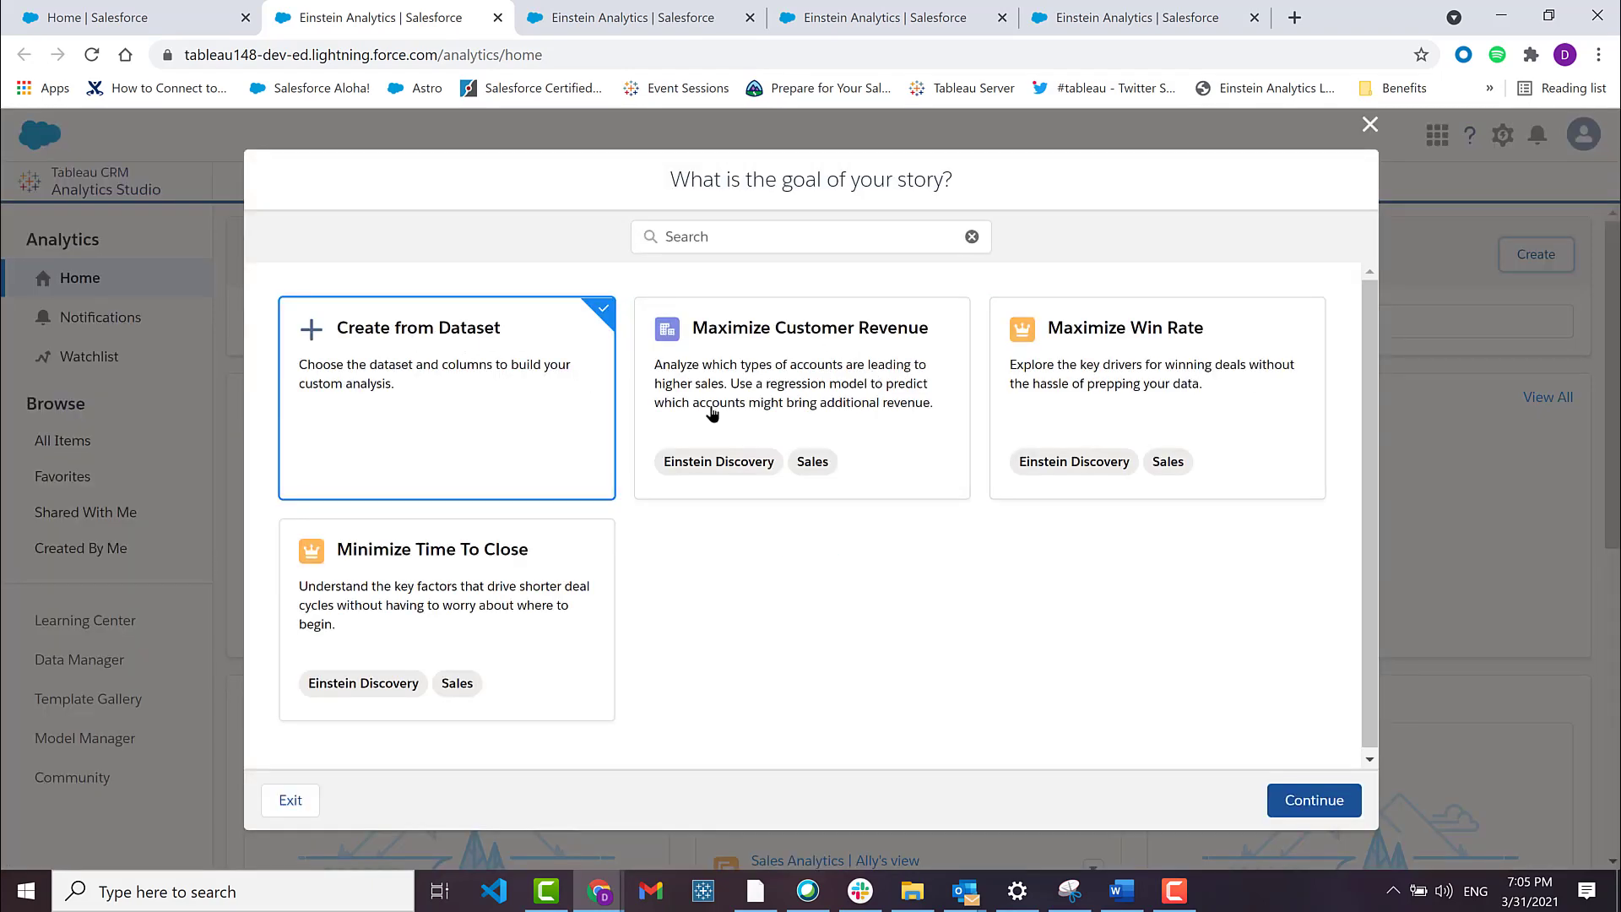
left_click(1314, 804)
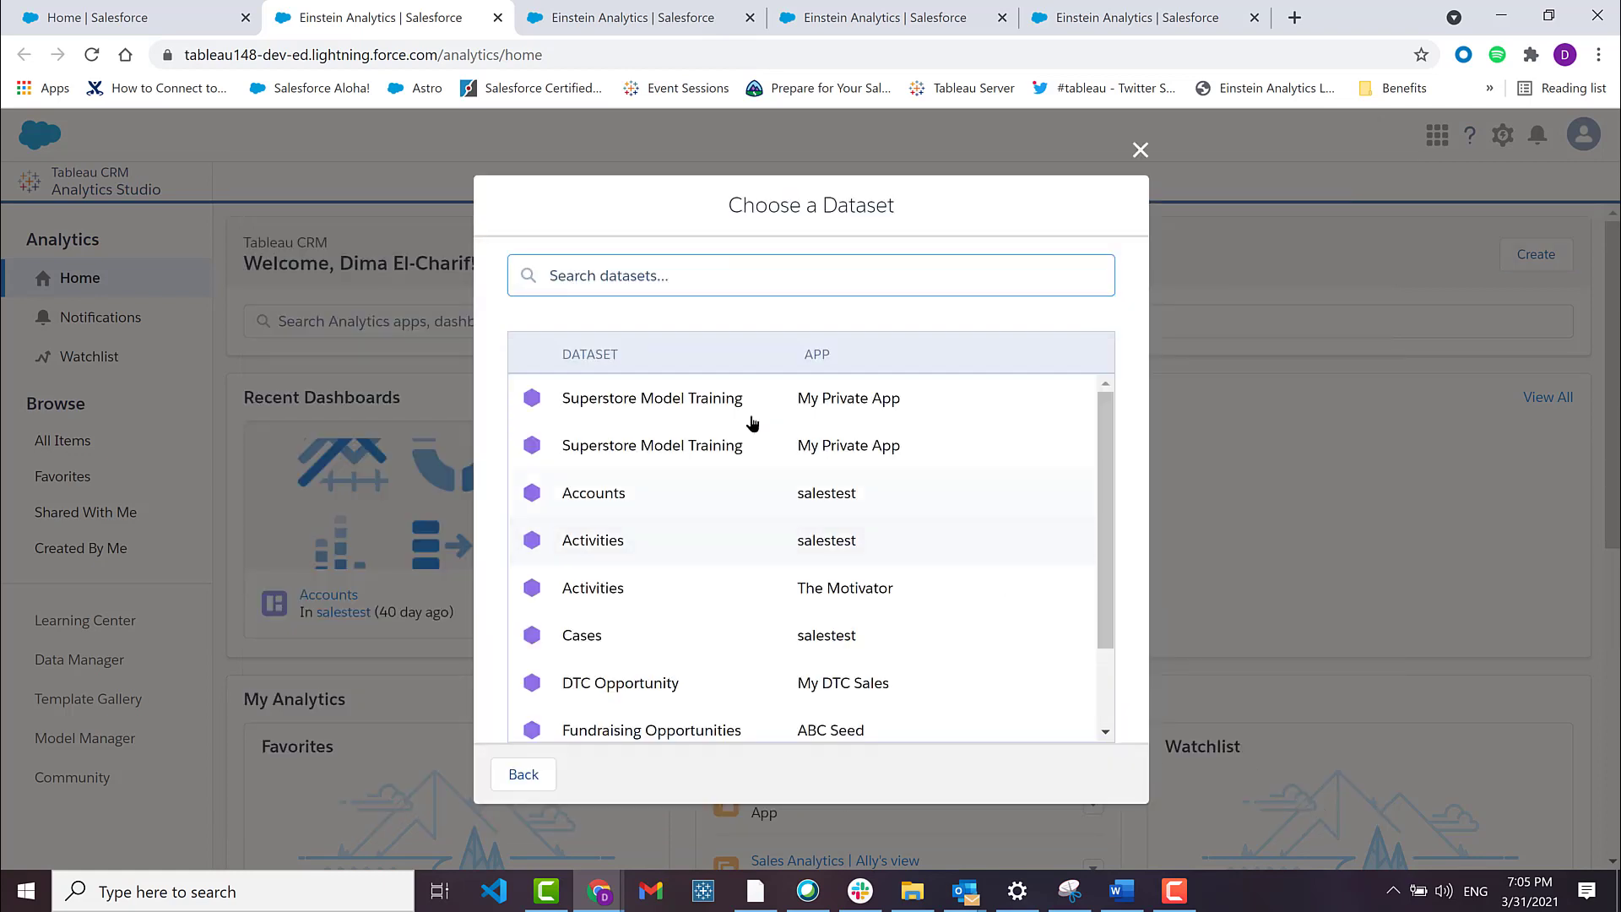
- Choose the first Superstore Model Training dataset in My Private App for the story
scroll(717, 506, "down", 2)
scroll(692, 490, "up", 2)
scroll(769, 558, "down", 2)
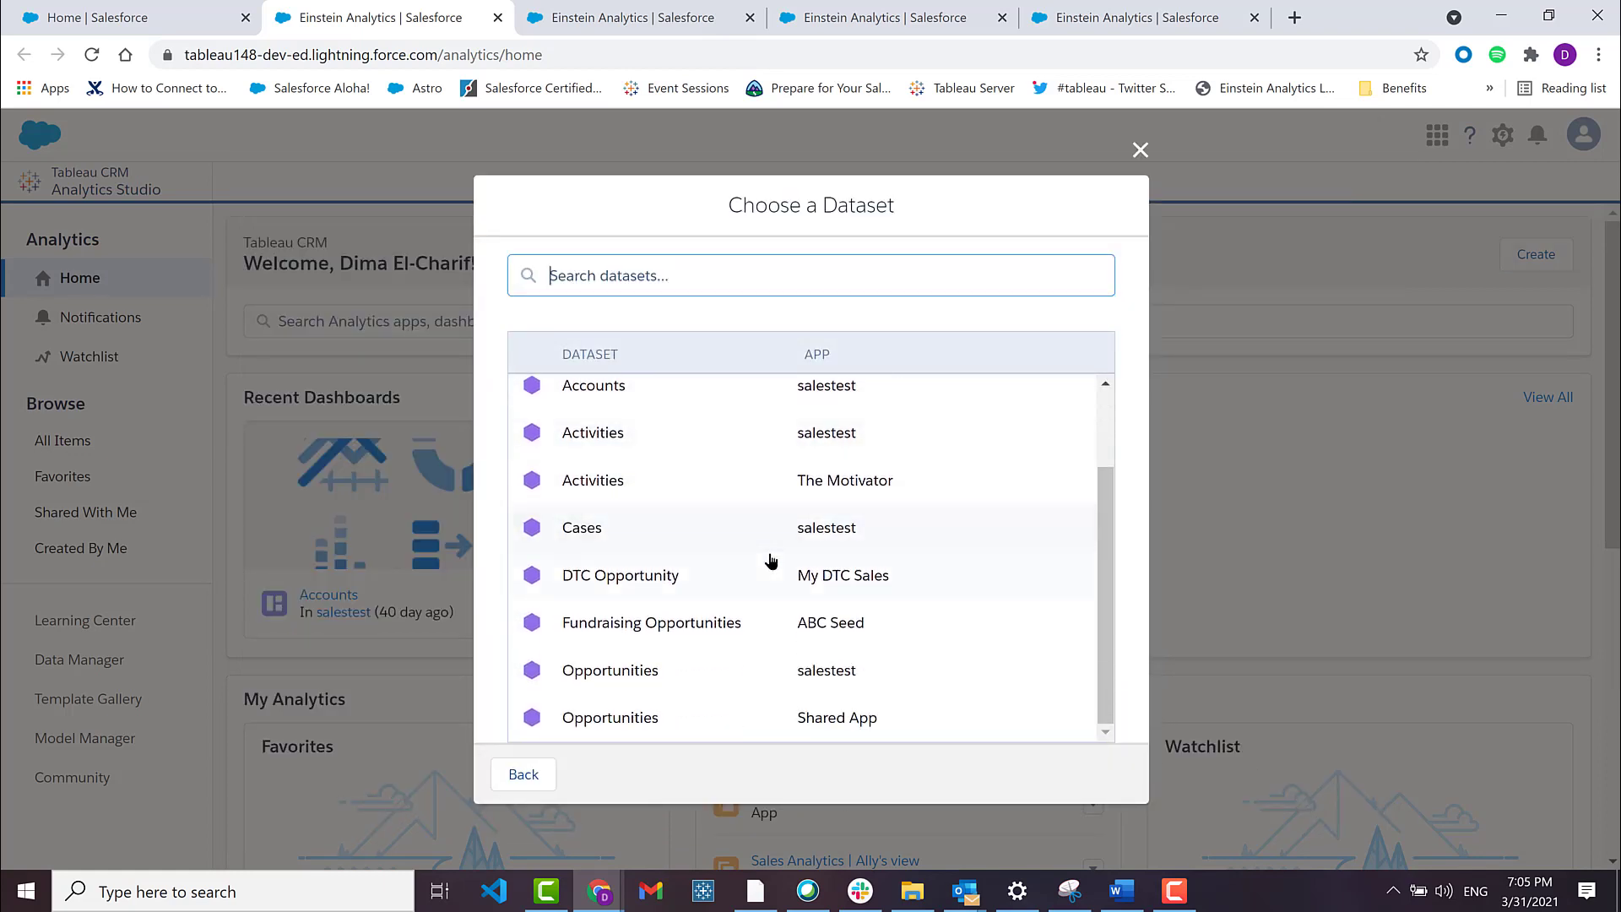
scroll(760, 549, "up", 2)
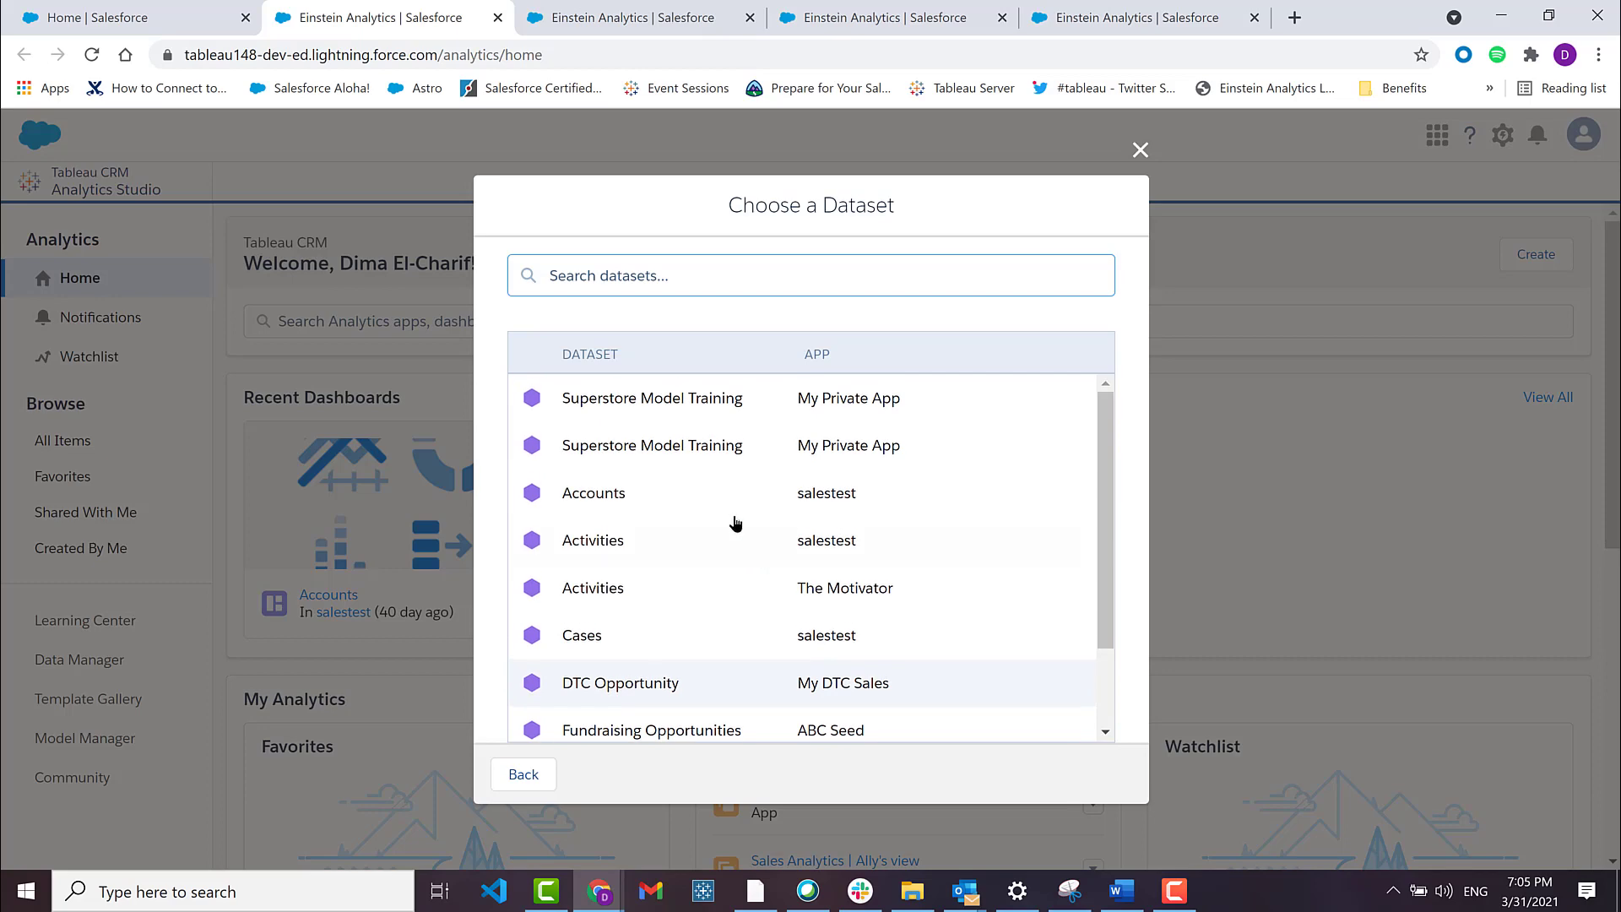
left_click(674, 408)
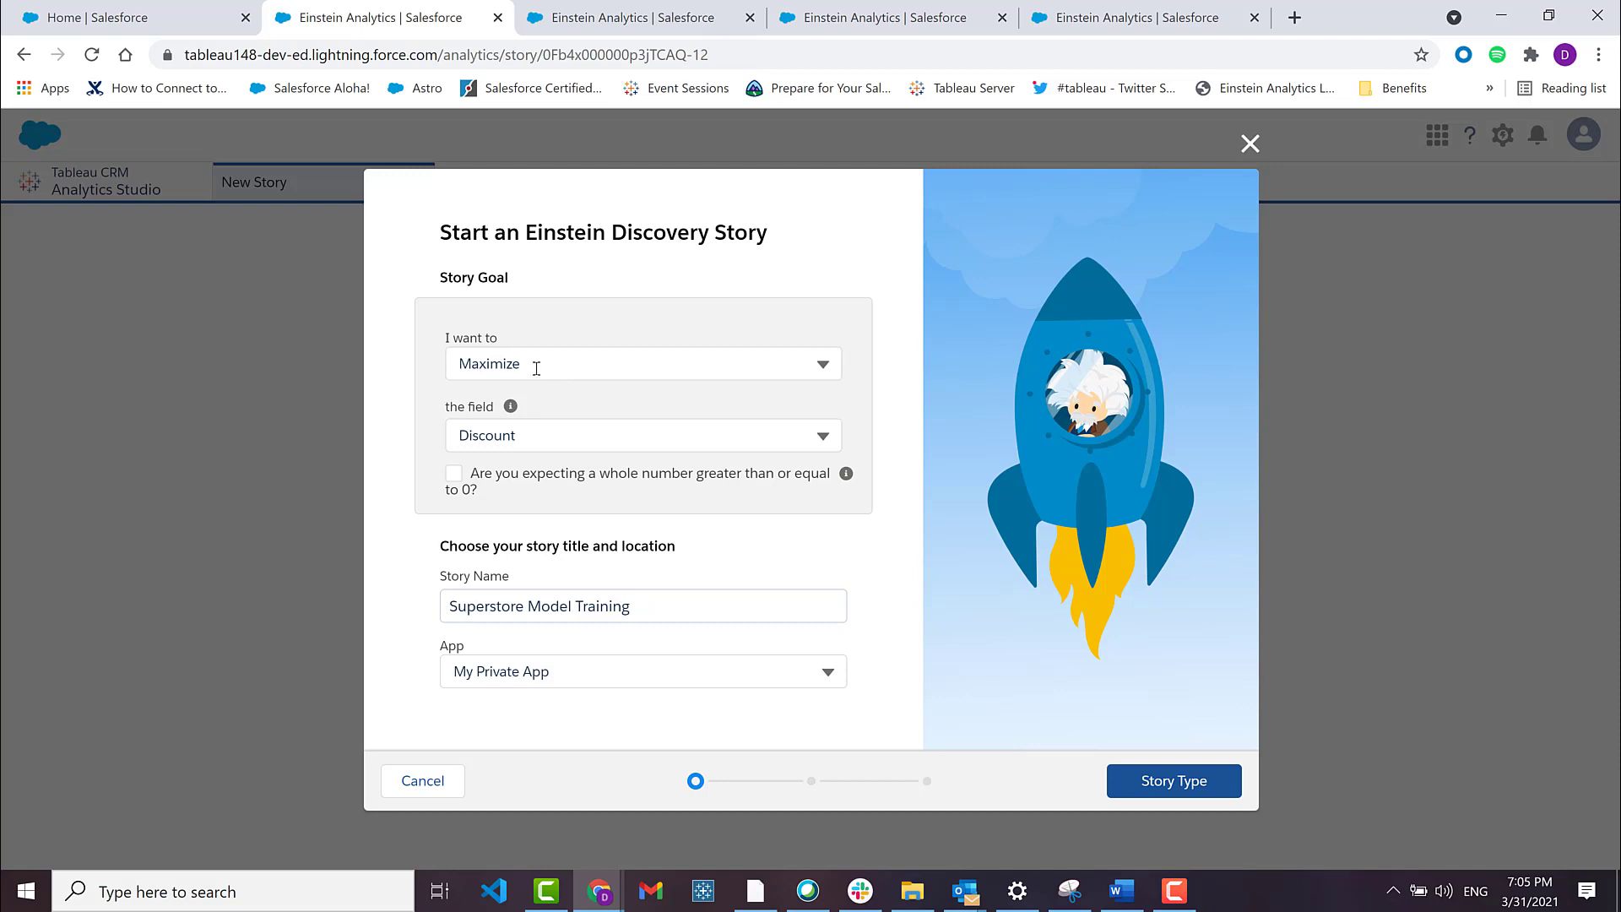
- Set the story goal to maximize the Profit field and continue to the story type
left_click(543, 435)
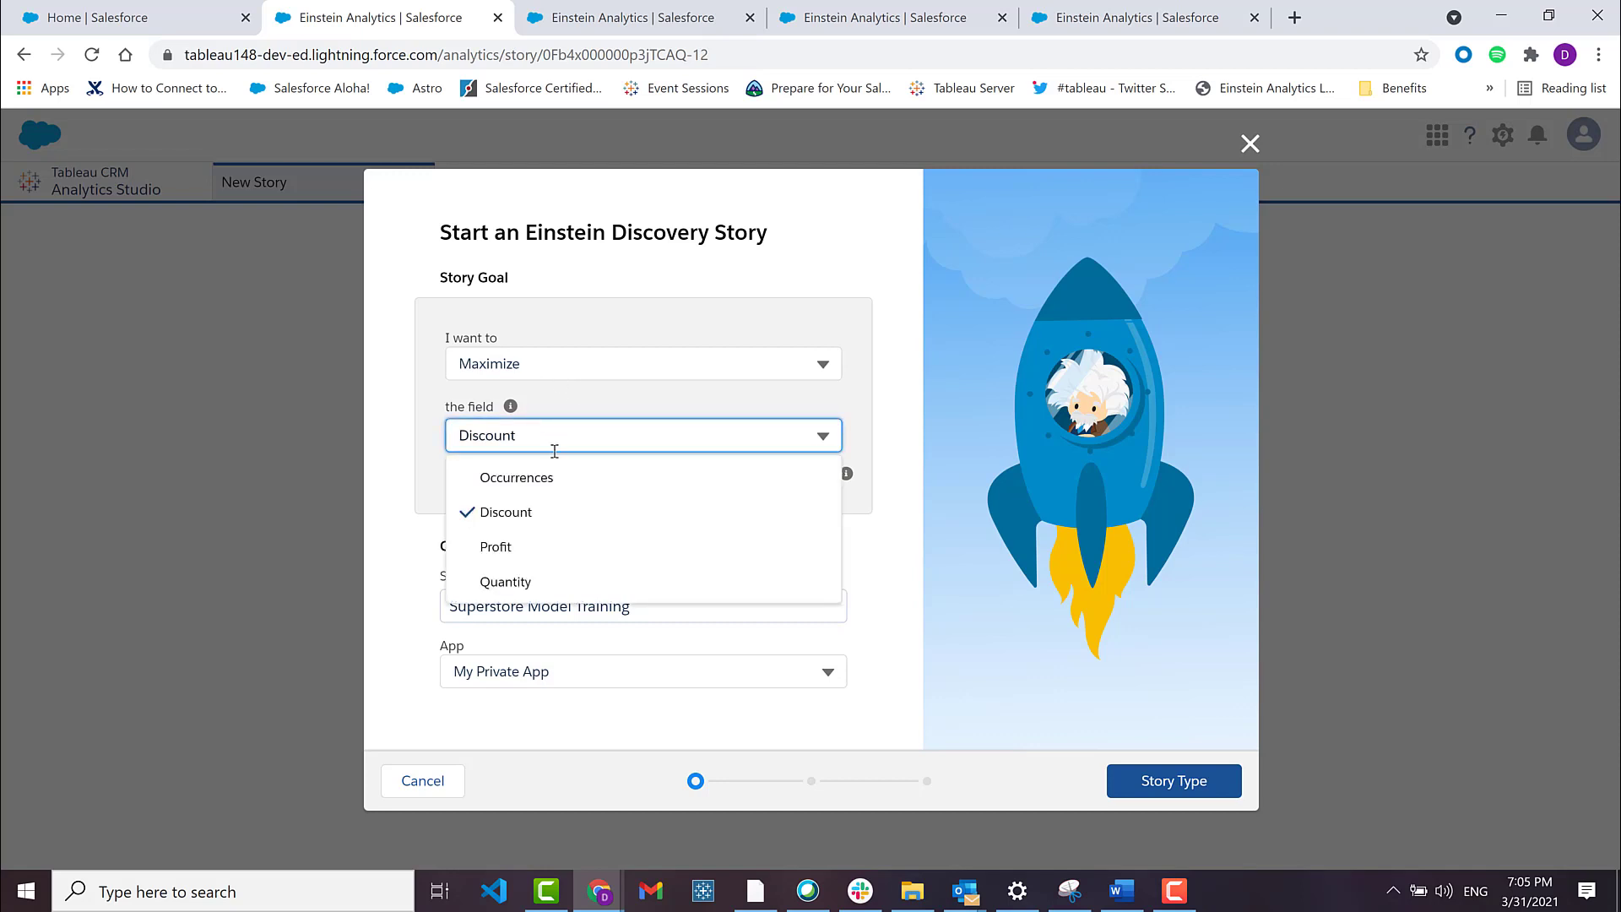
left_click(515, 547)
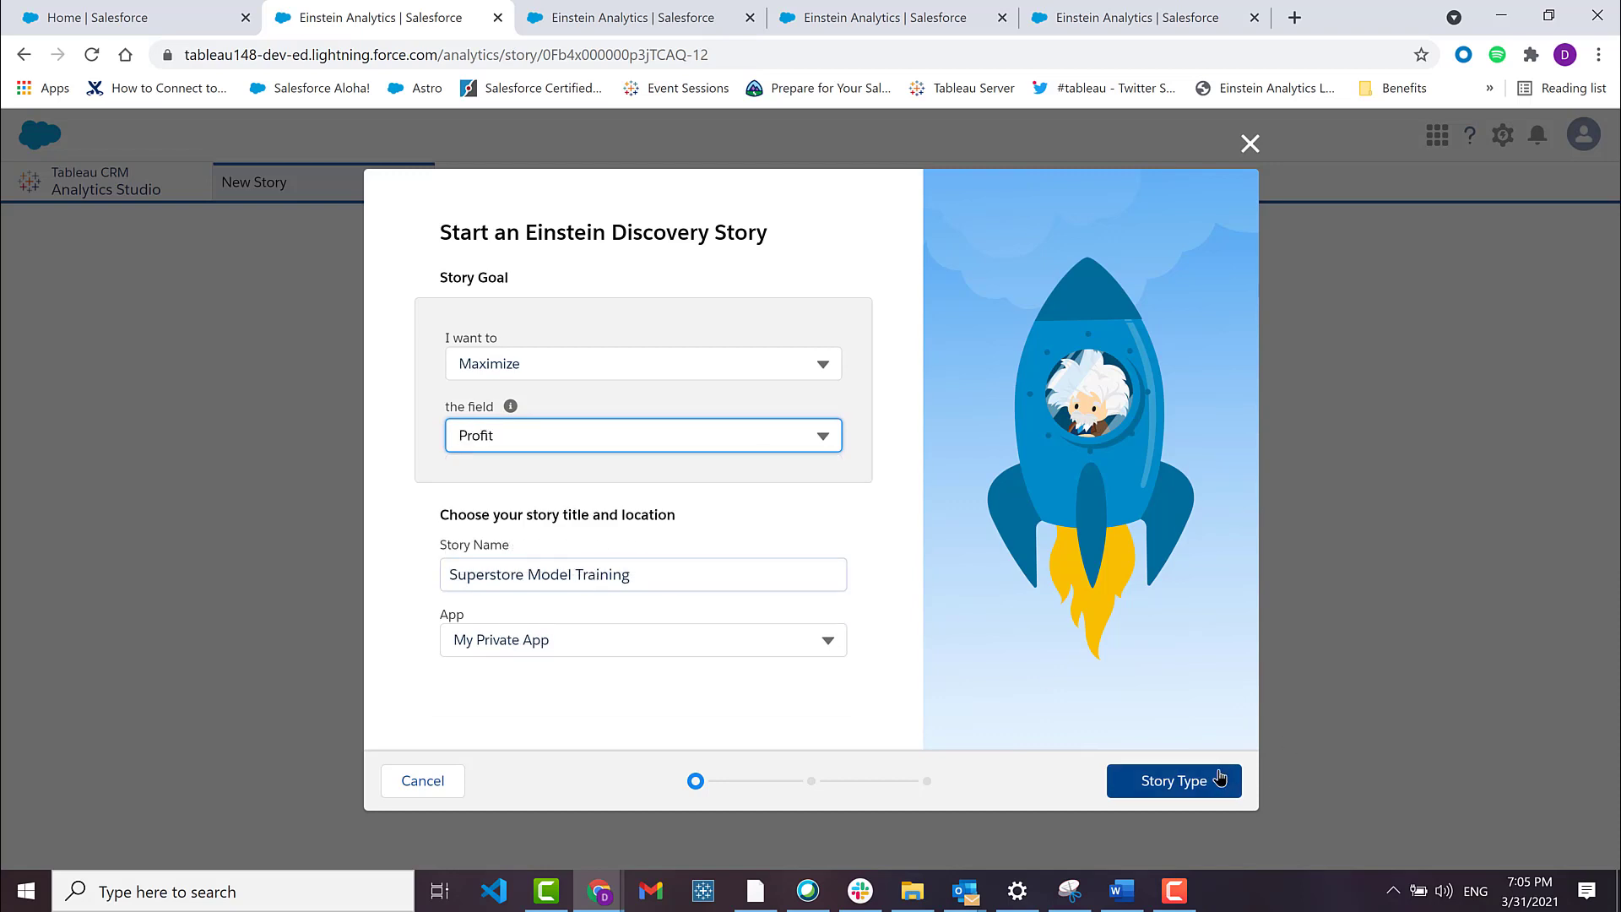
left_click(1194, 781)
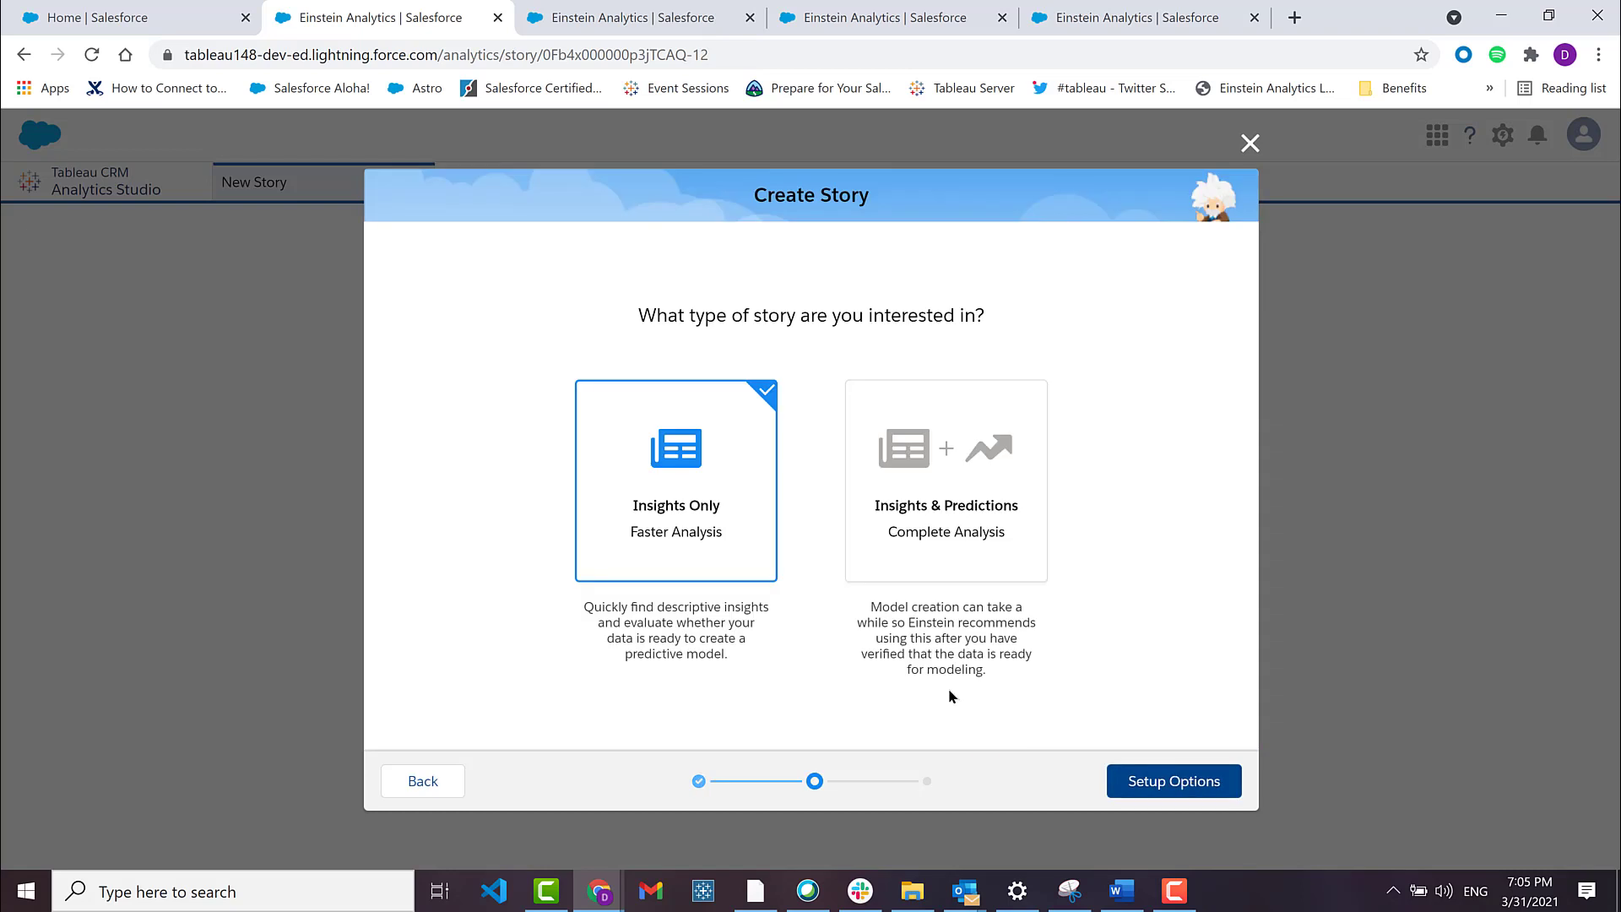
- Create the story as Insights & Predictions with Automated field selection
left_click(921, 555)
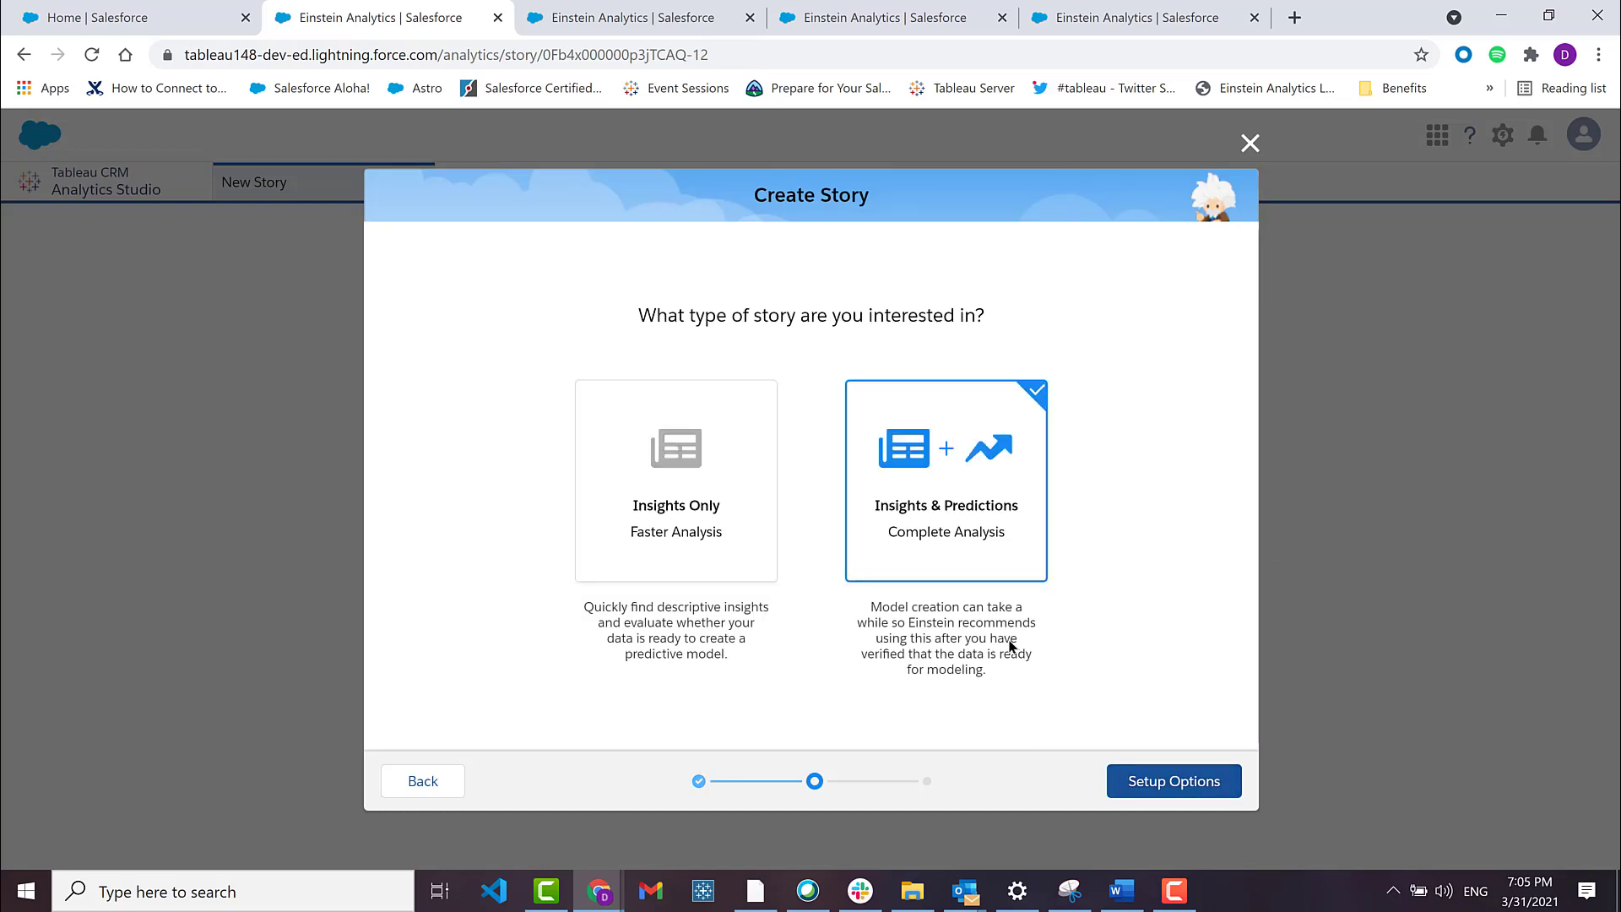
left_click(1193, 781)
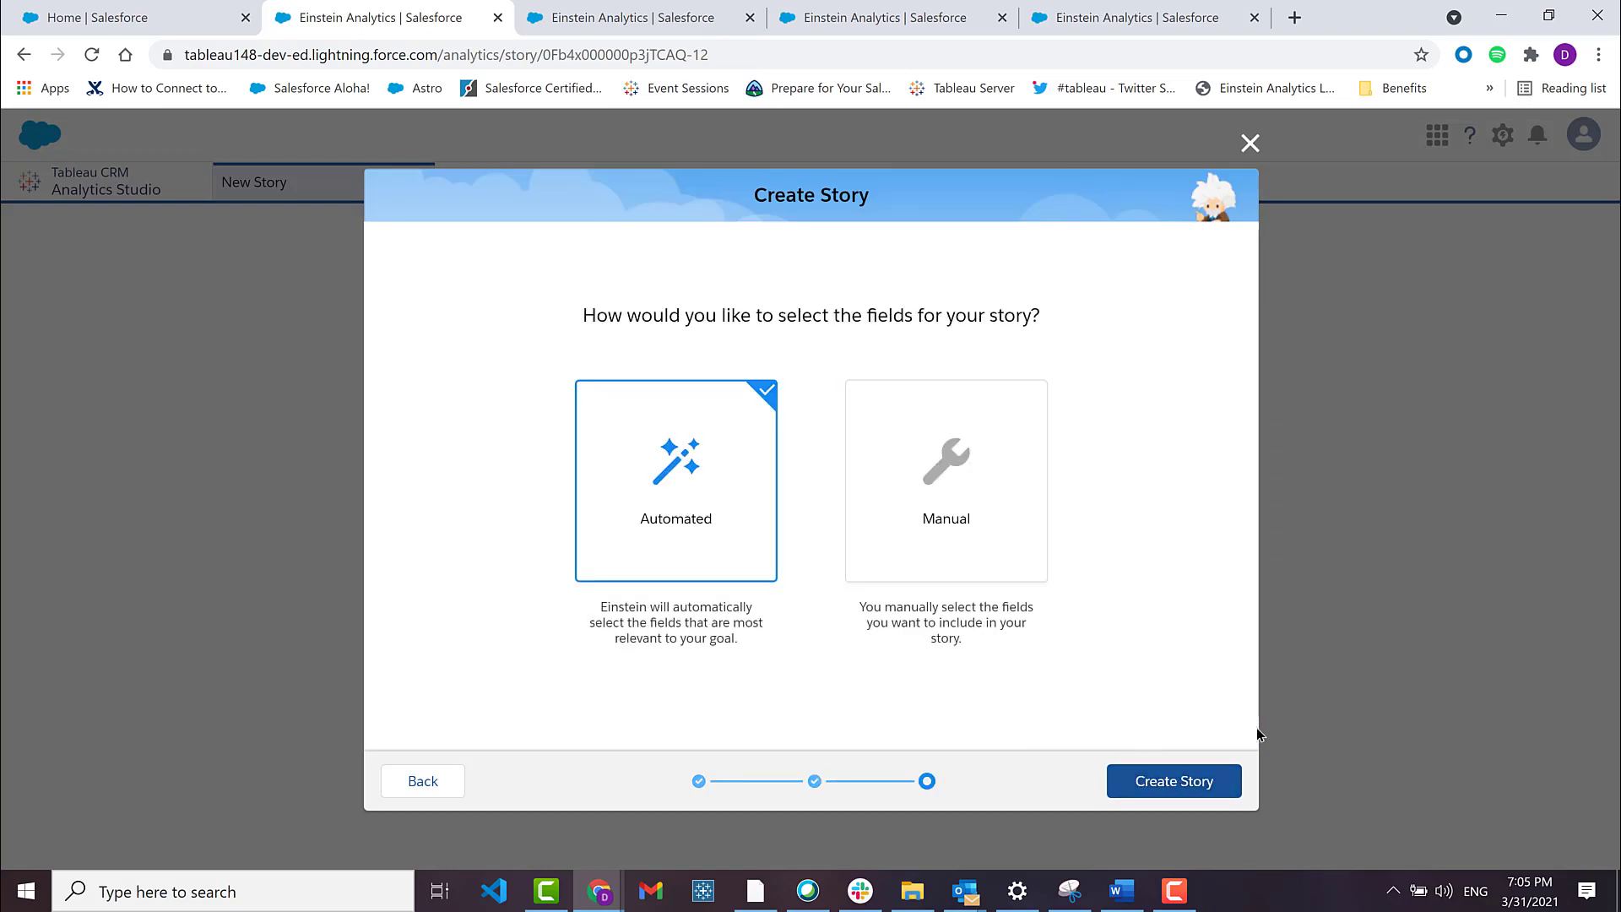
left_click(1175, 783)
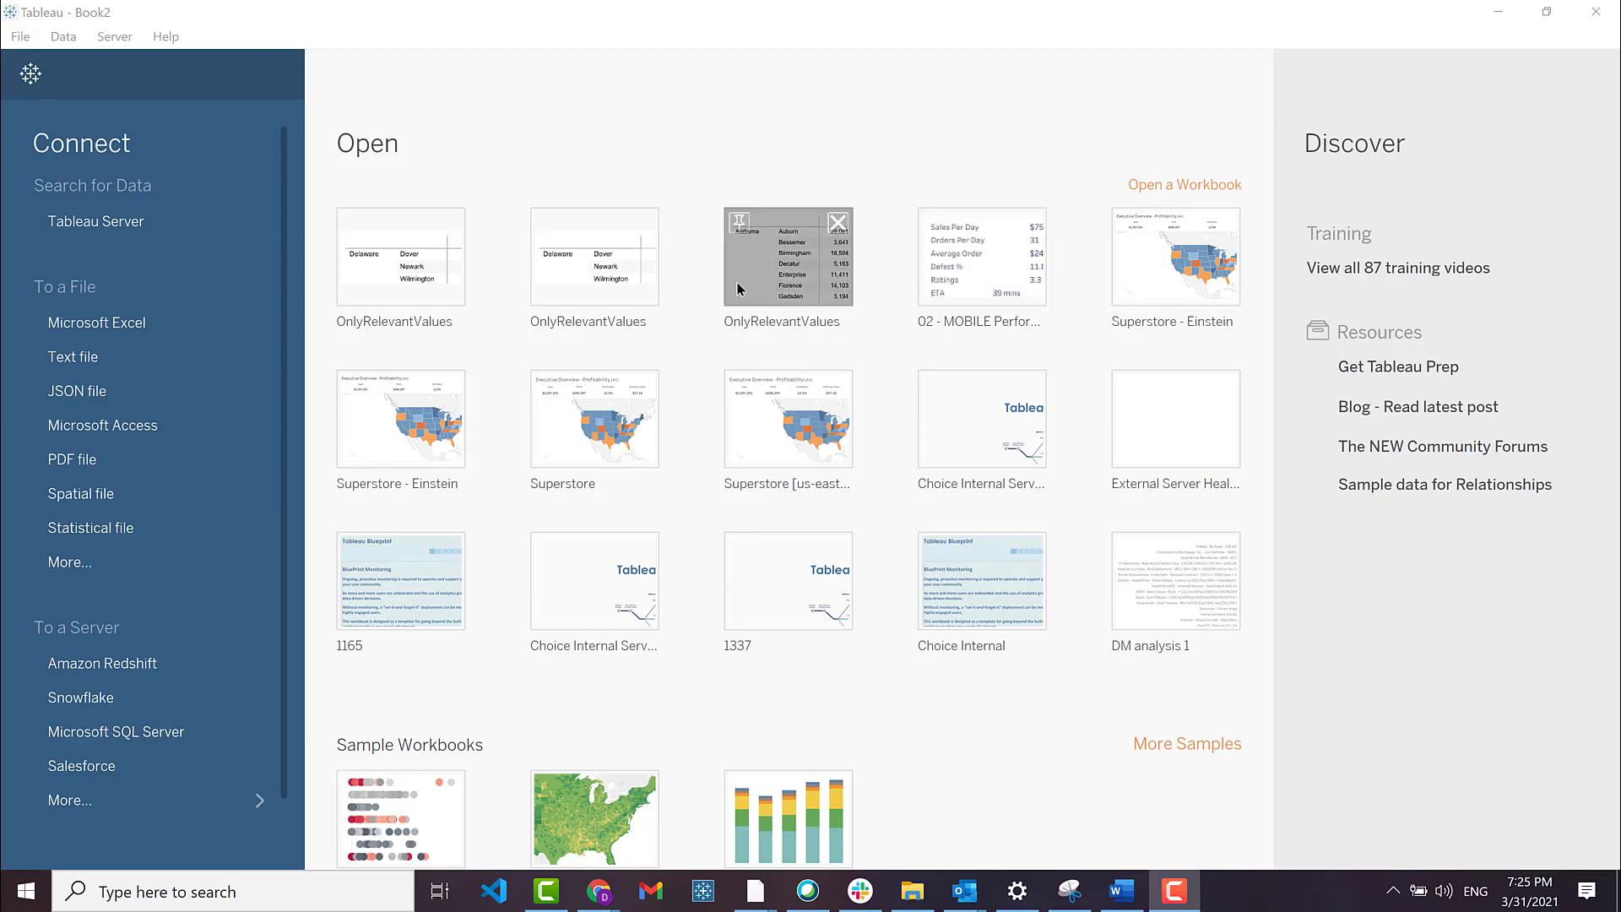
- Browse the complete list of server connectors and its sorting options, and close the list
left_click(152, 792)
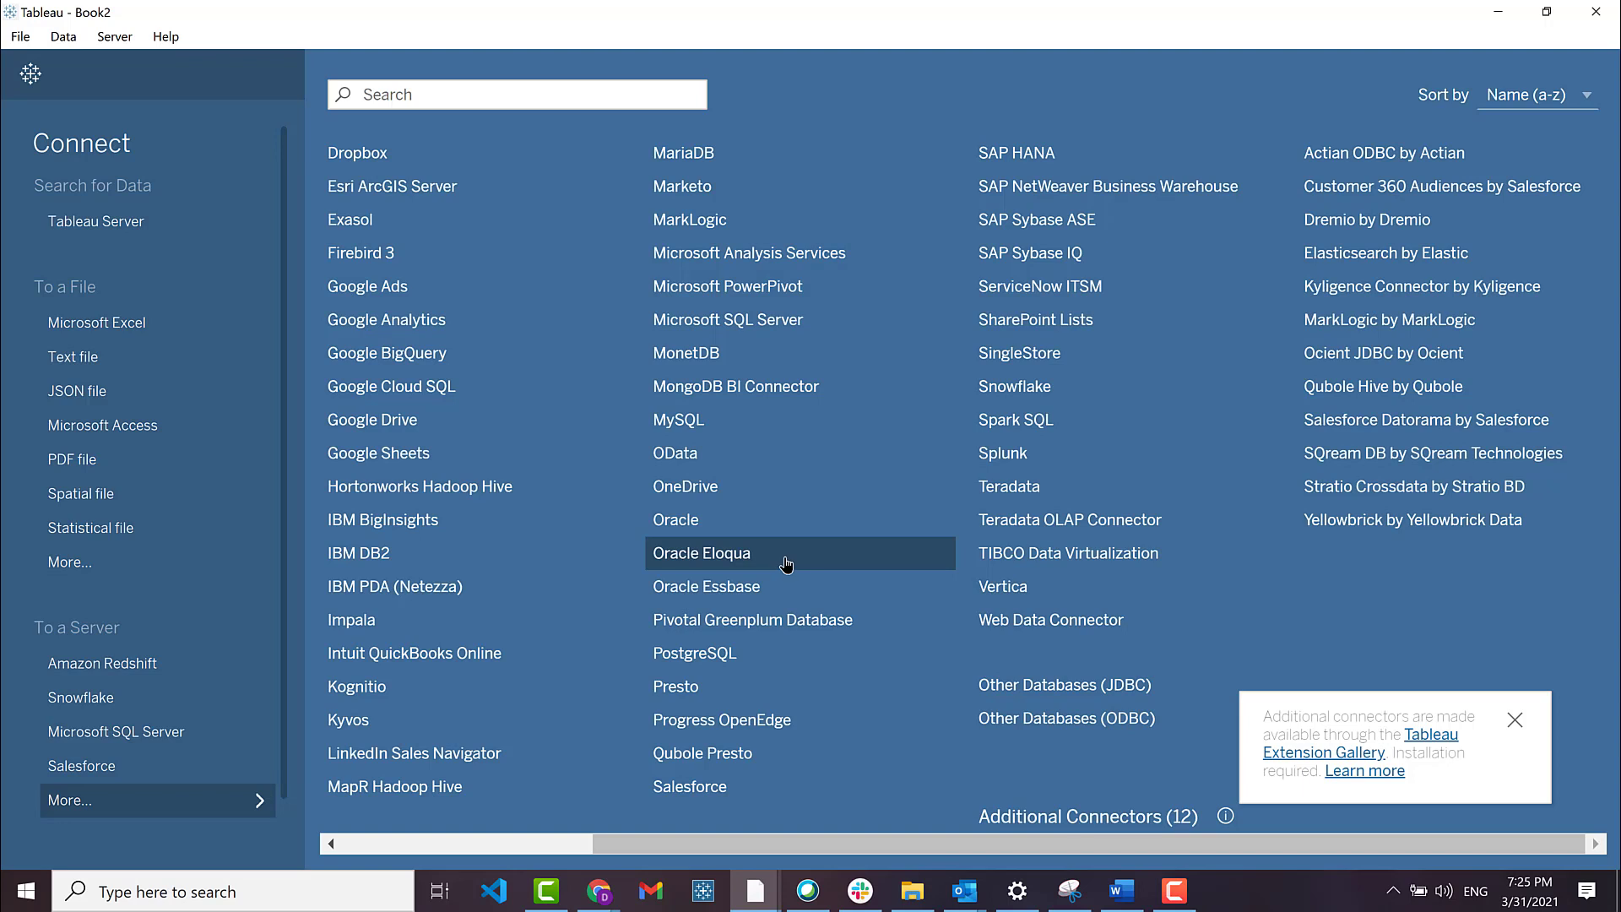
left_click(1548, 103)
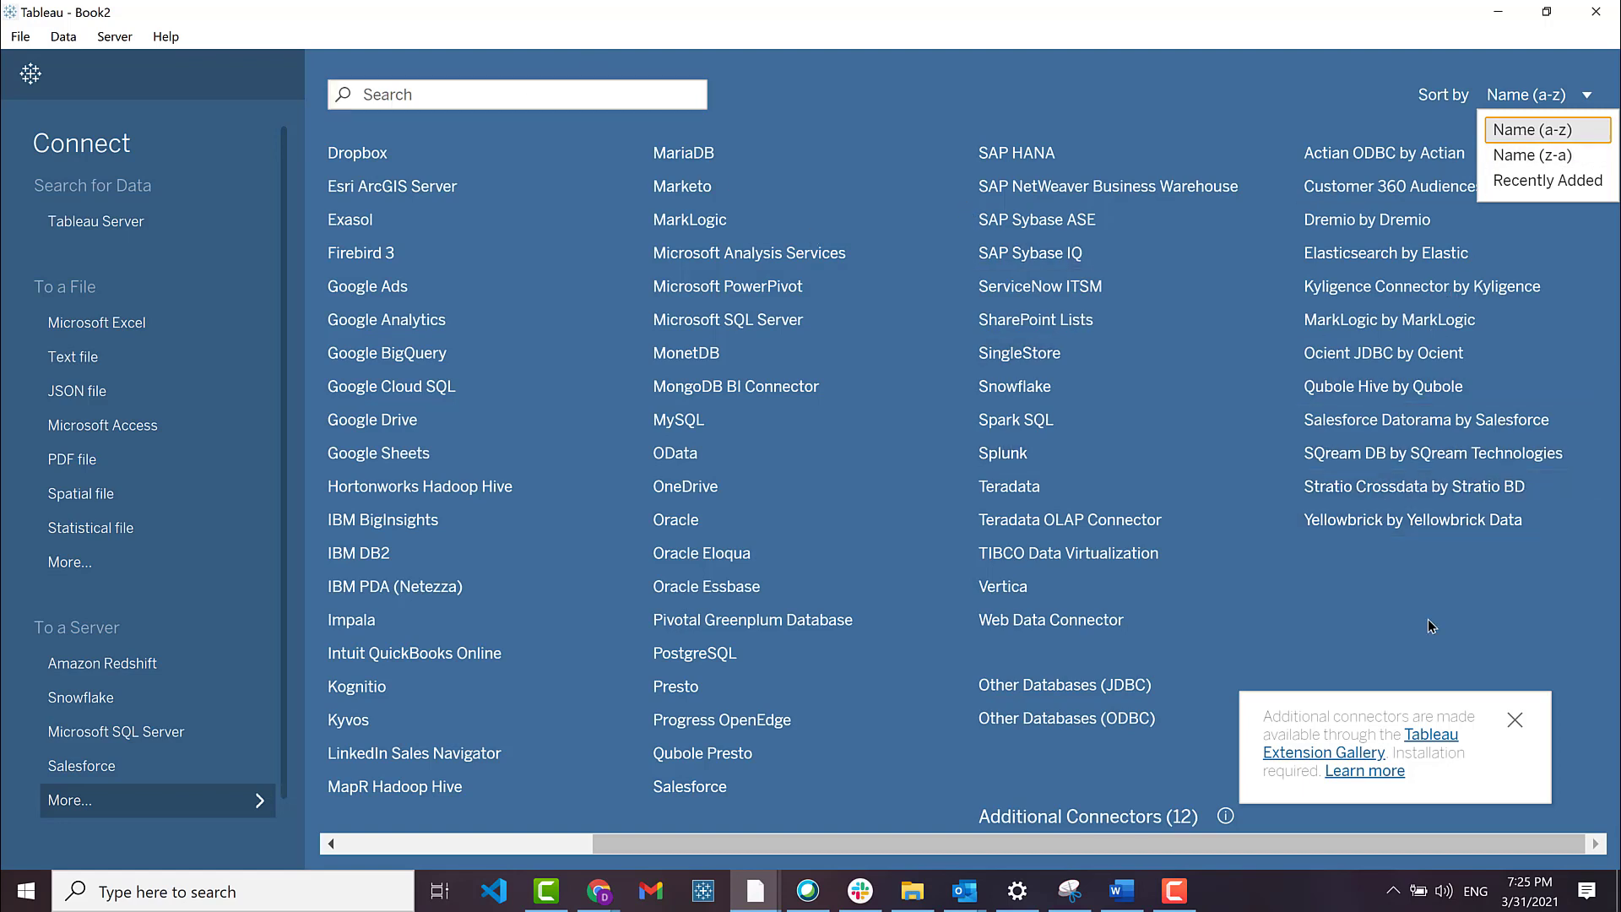
left_click(1366, 612)
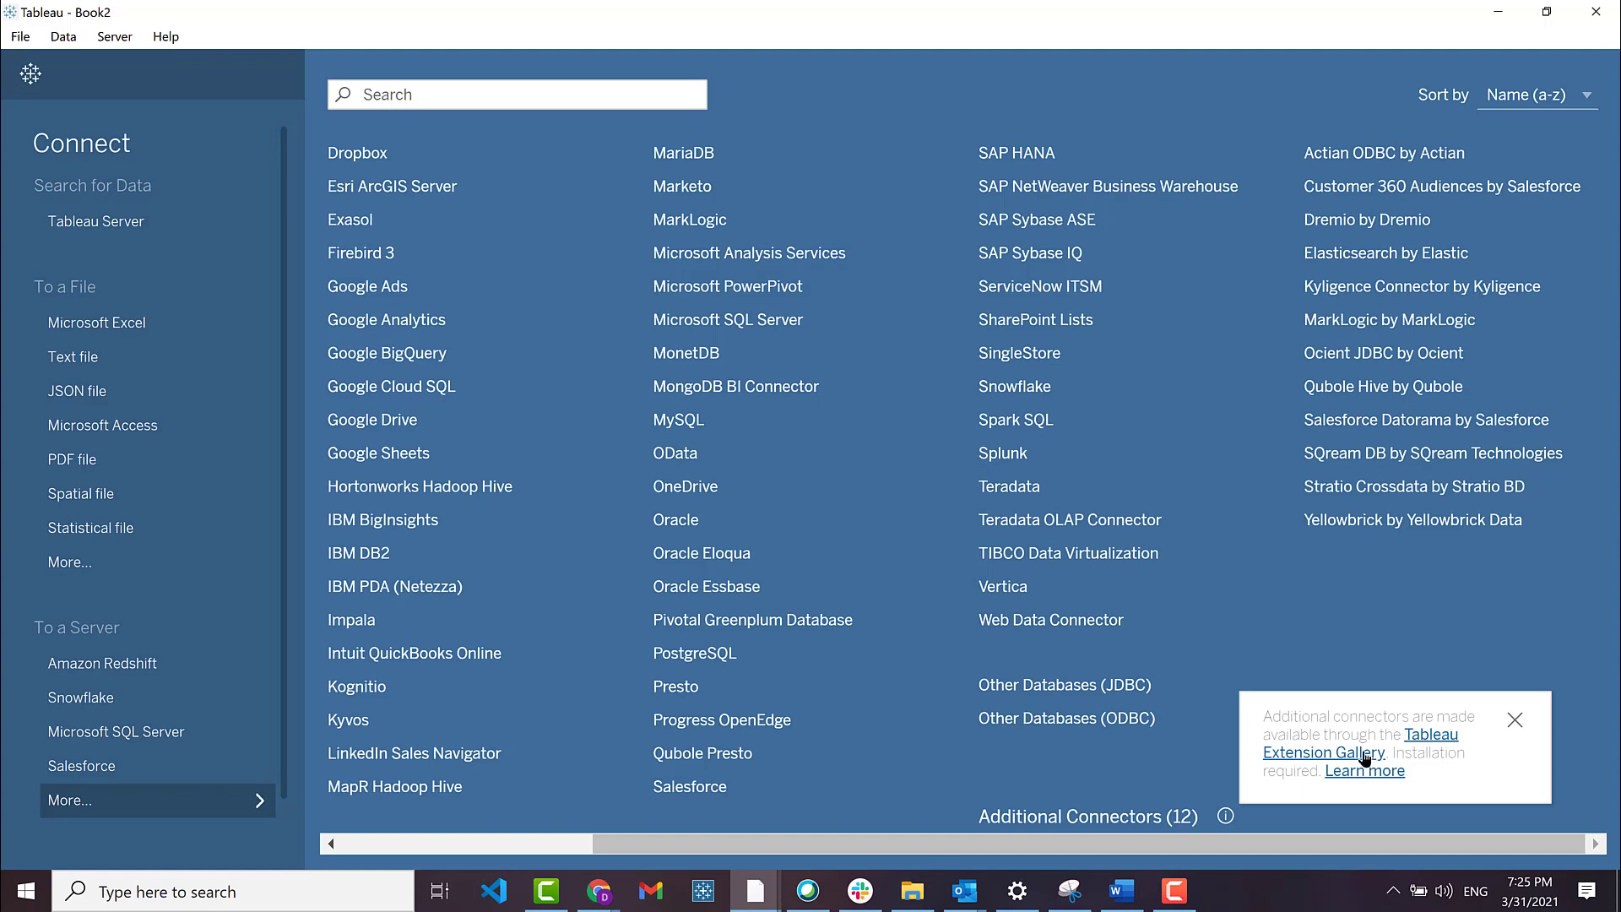
left_click_drag(1081, 837, 716, 819)
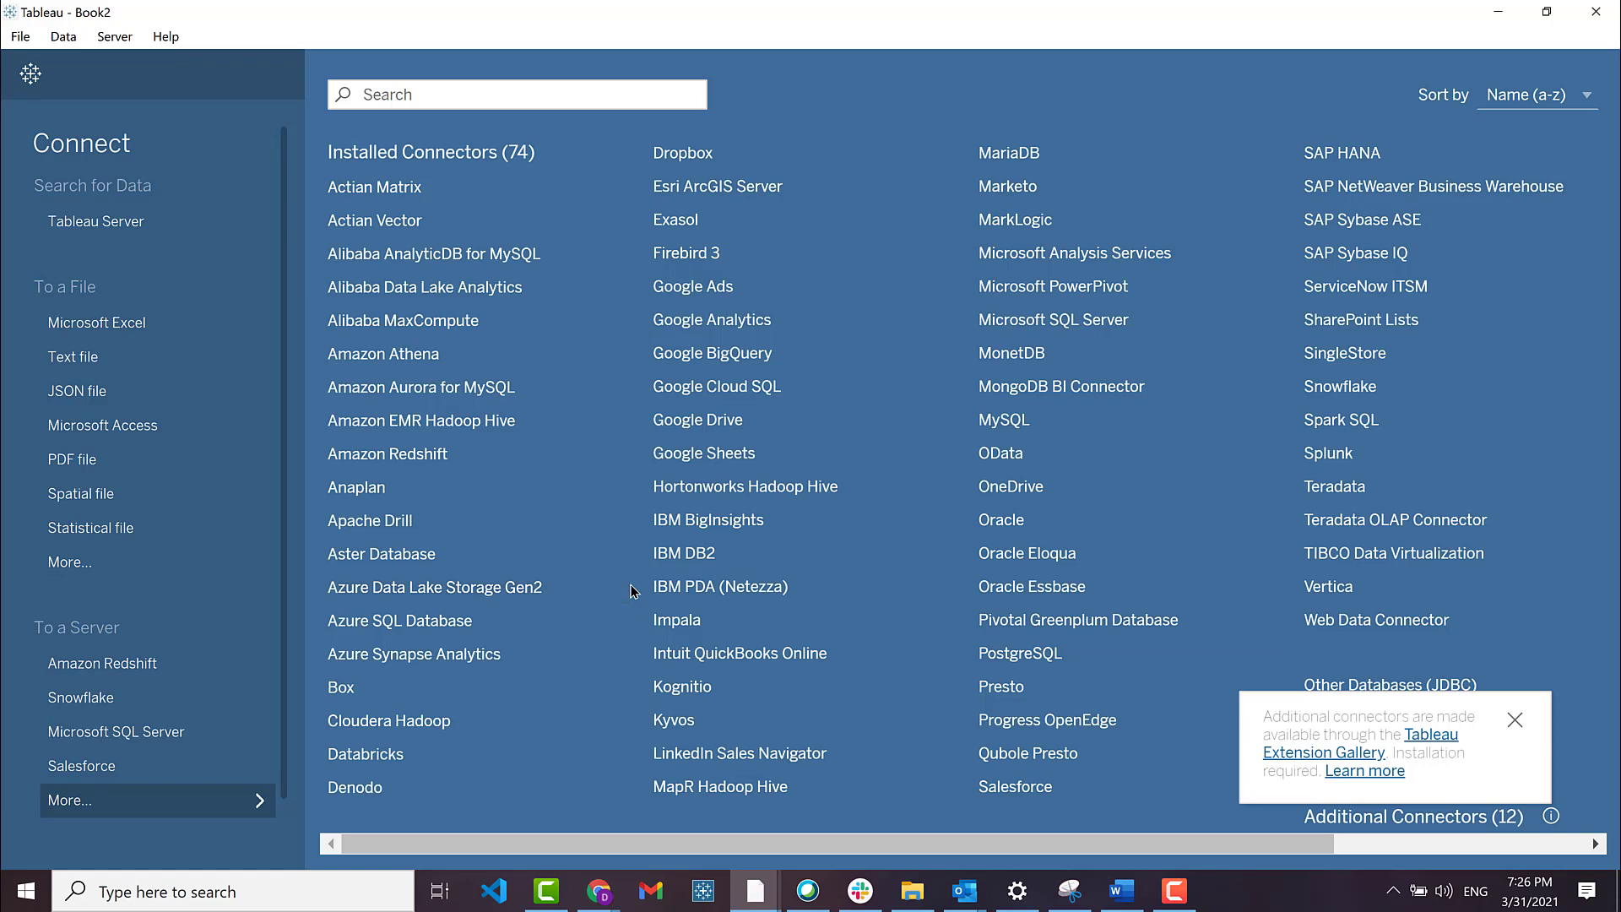
left_click(201, 800)
- Connect to the saved Sample - Superstore data source and preview its People and Returns tables on the data source page
scroll(181, 718, "down", 1)
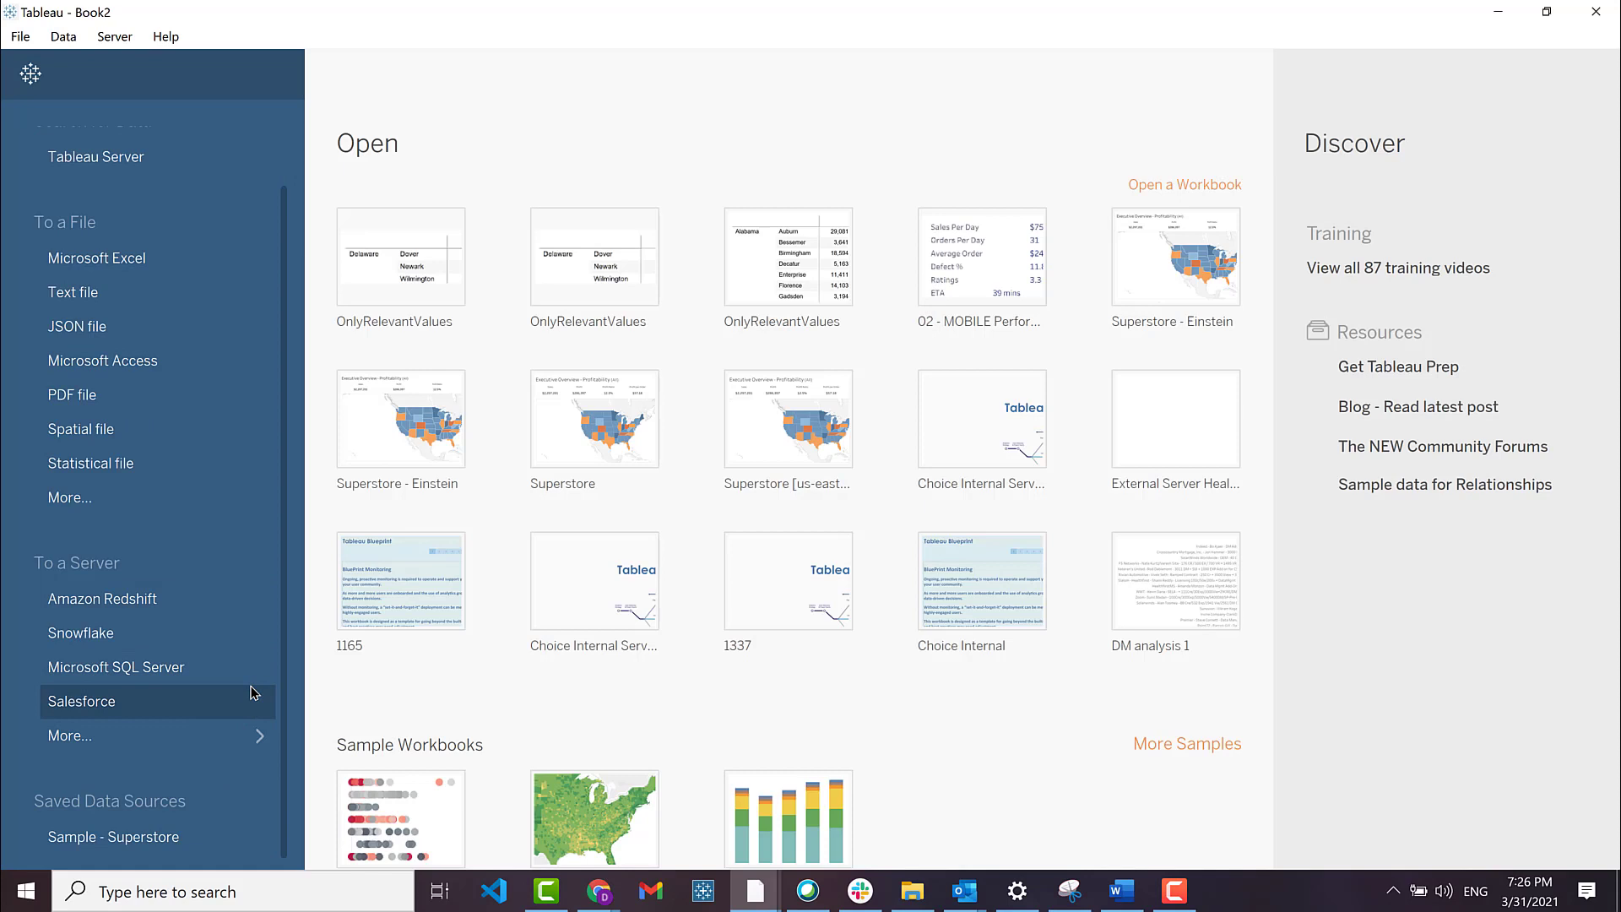
left_click(141, 839)
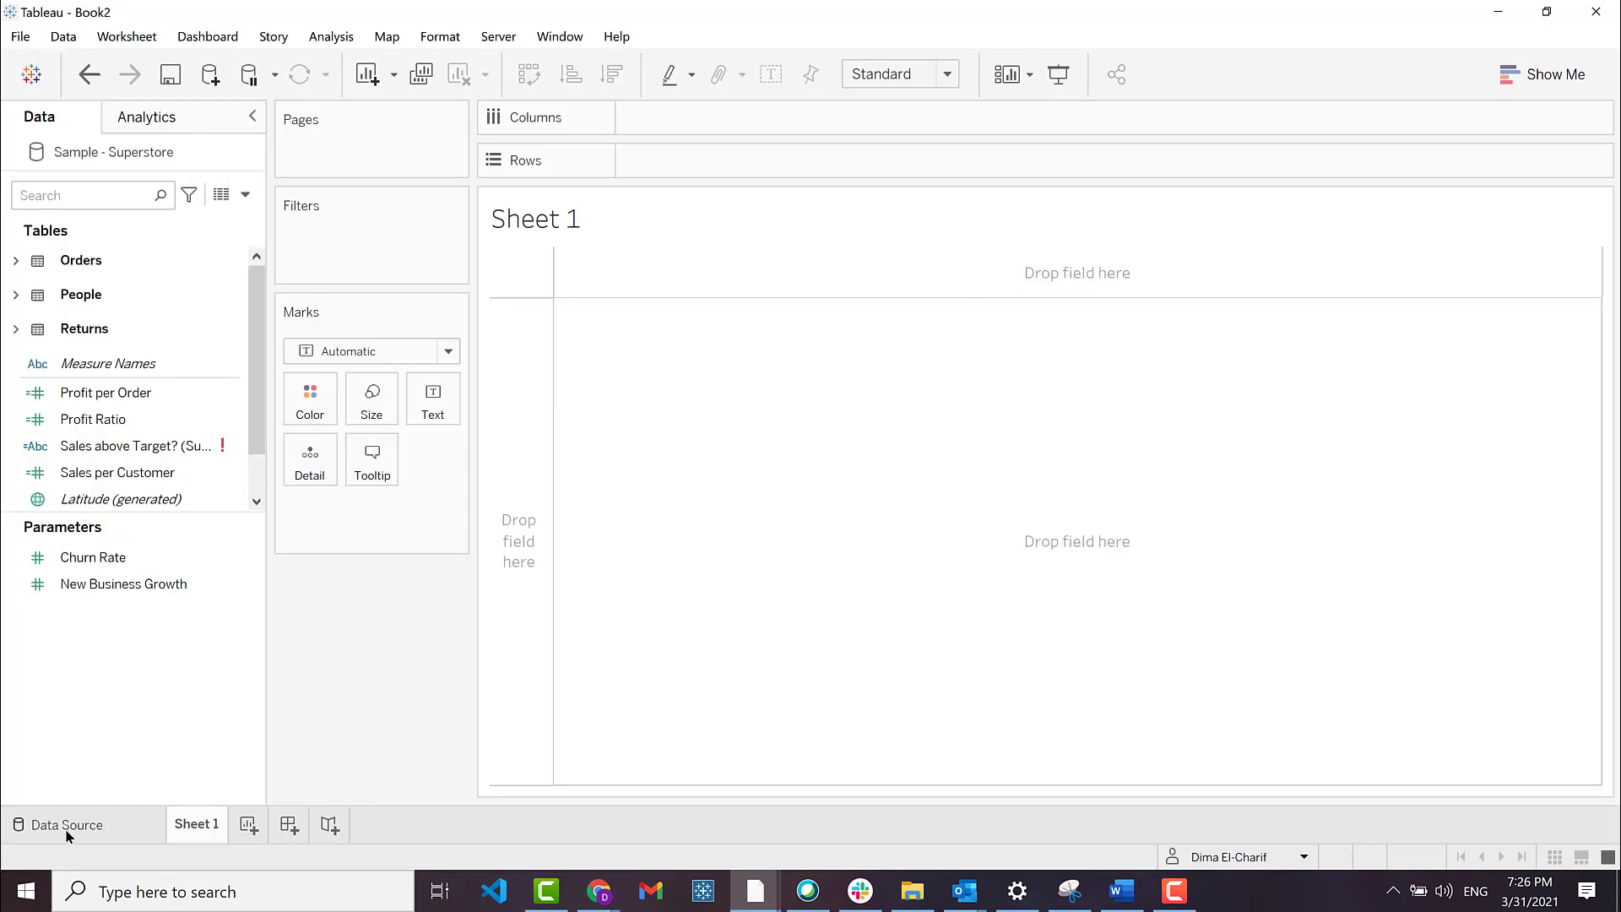
left_click(67, 831)
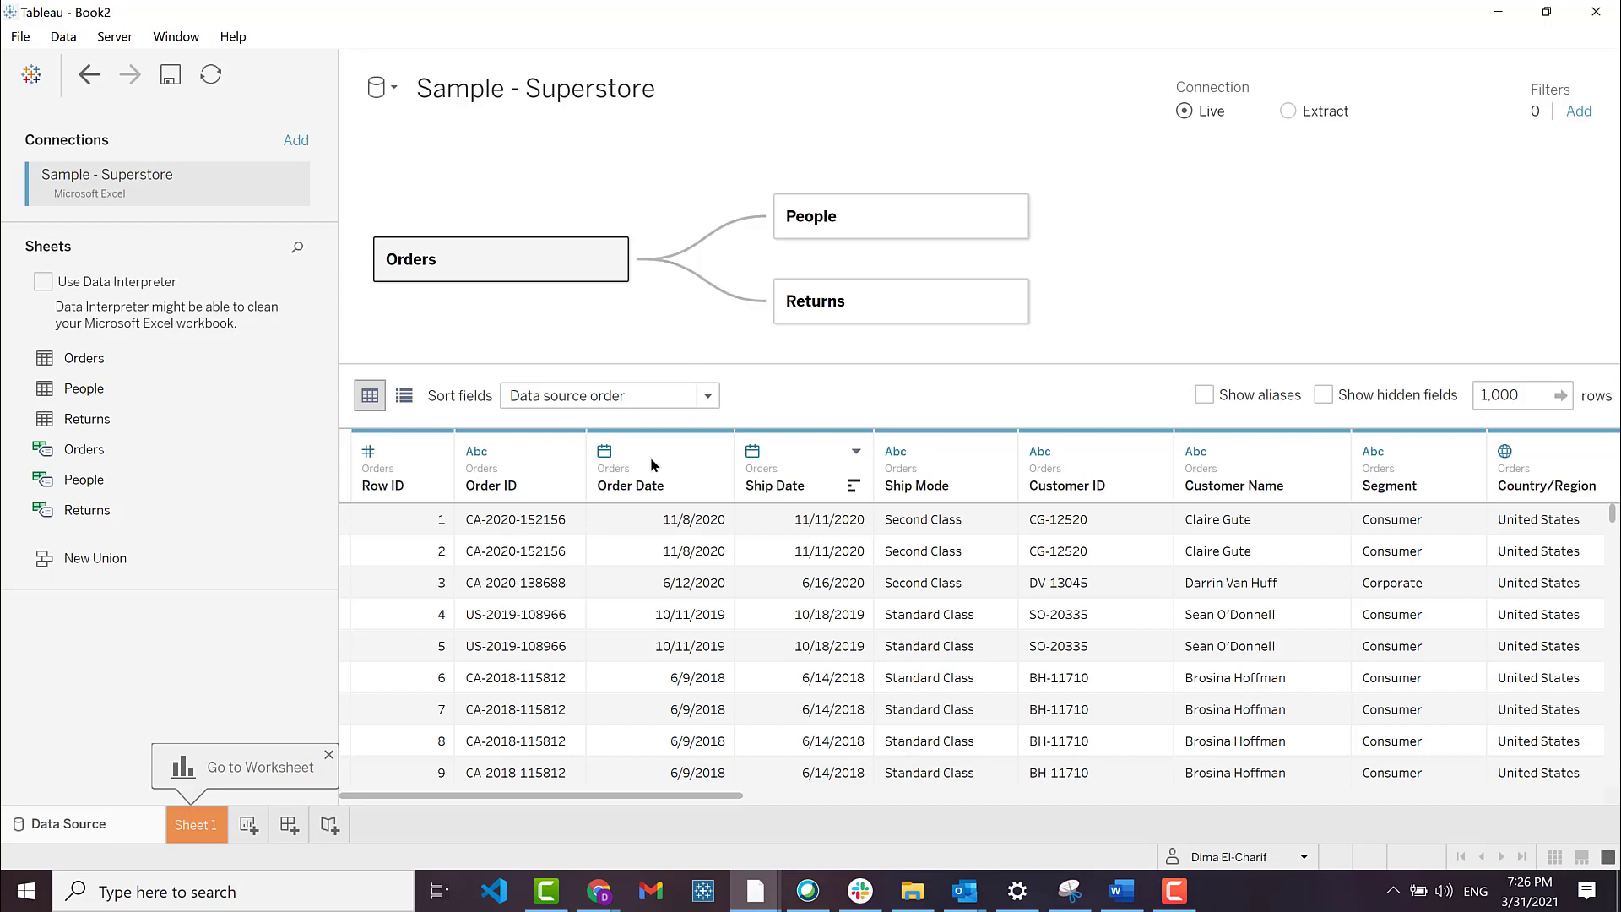
left_click(870, 227)
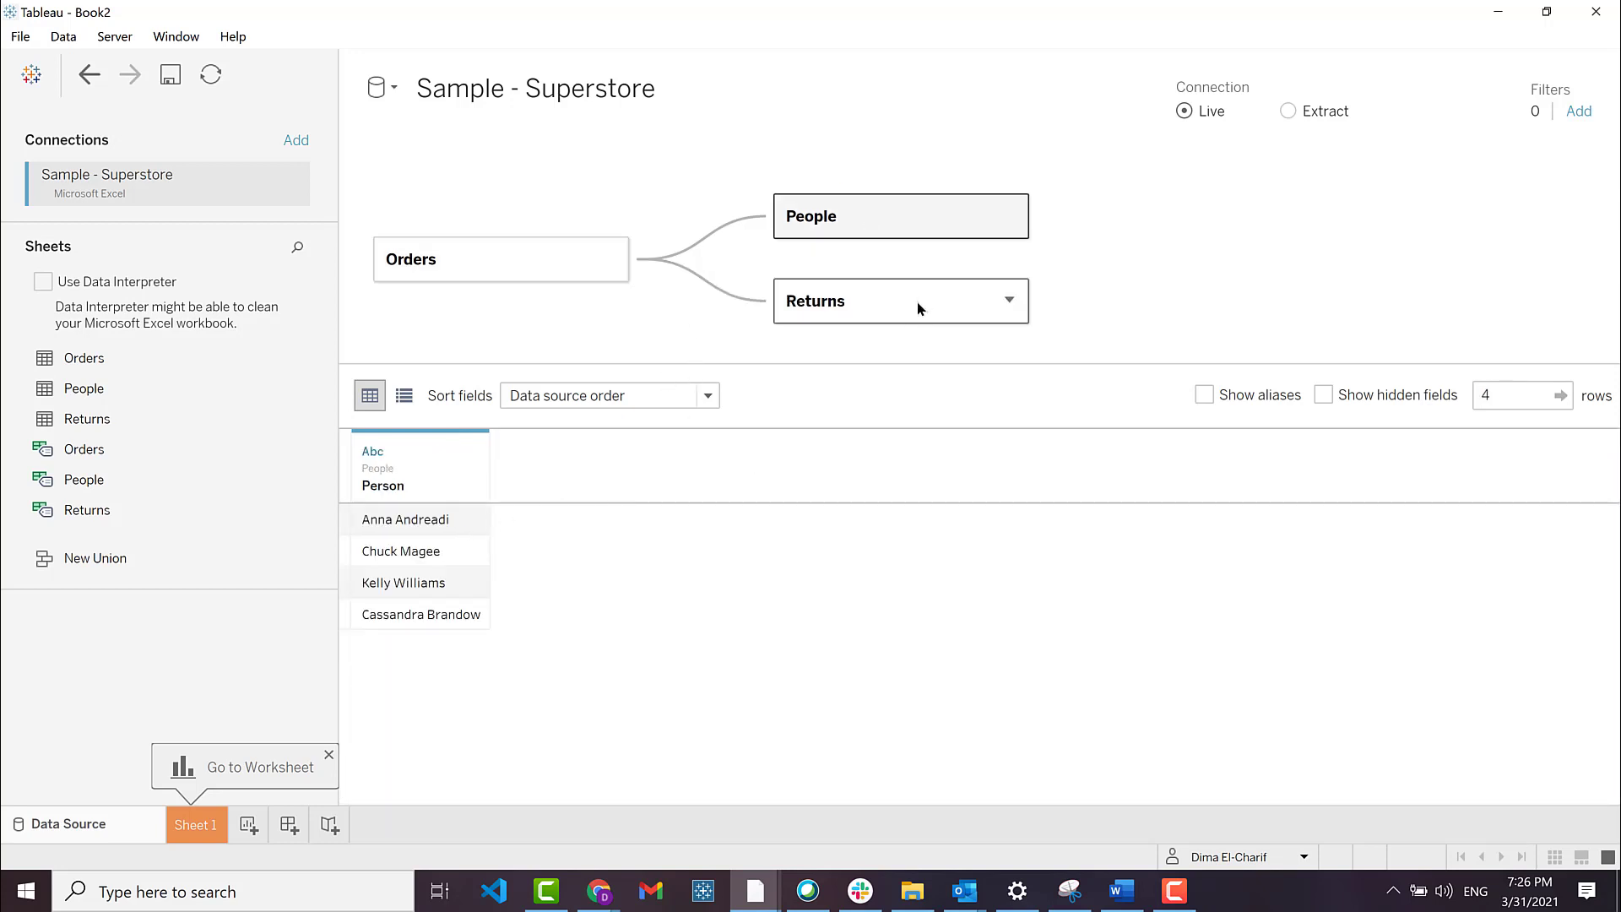
left_click(912, 314)
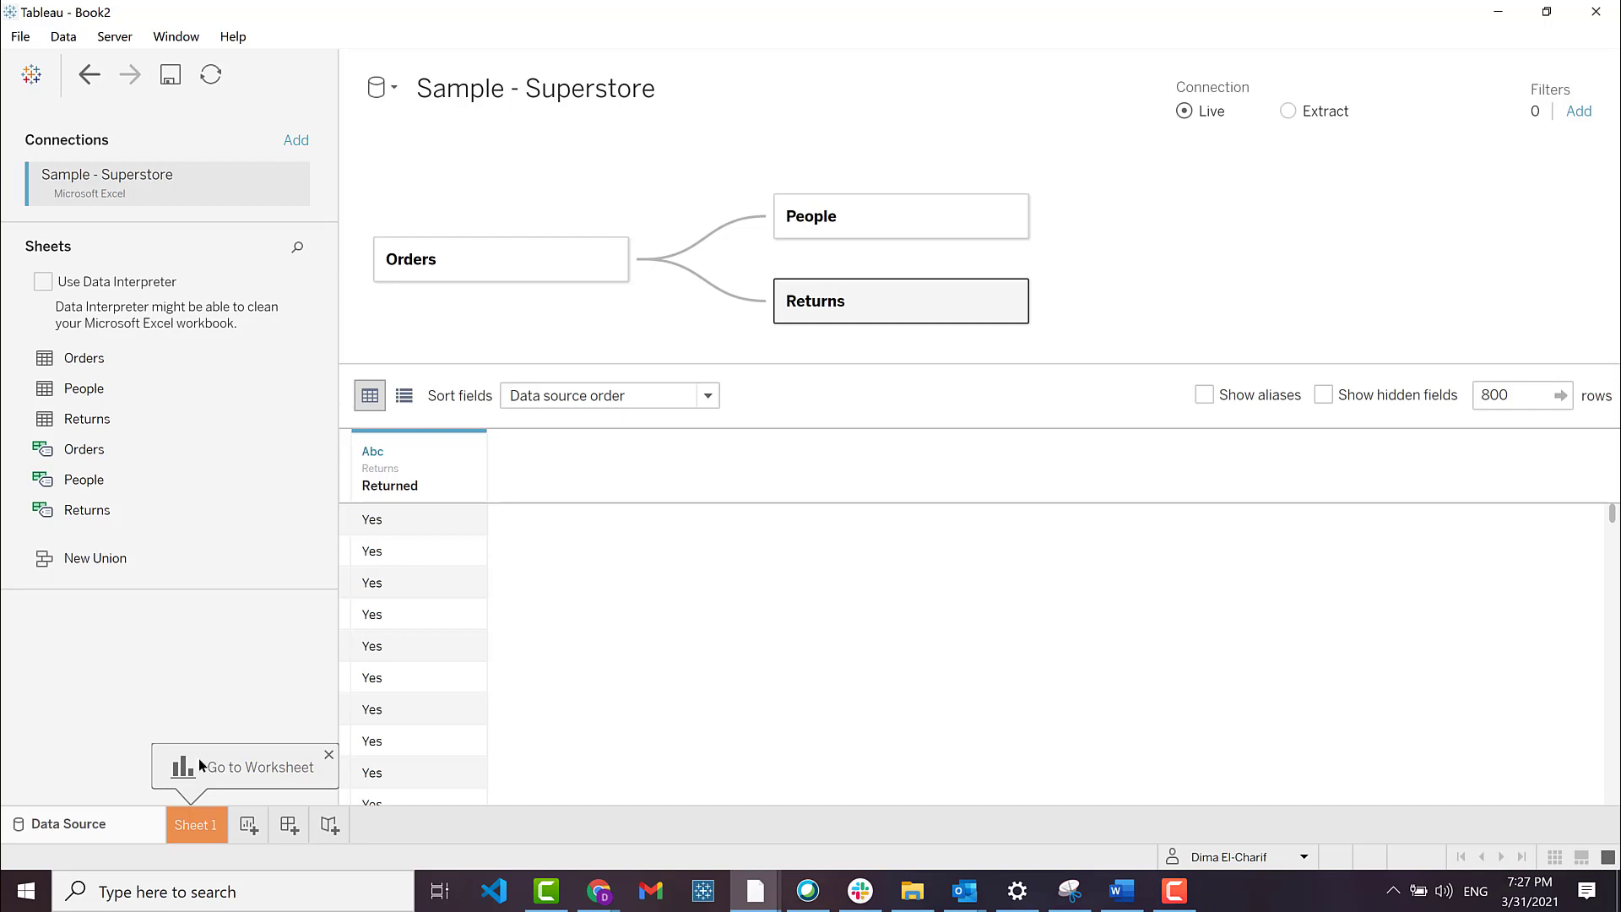
- Return to Sheet 1 and add the Profit measure from the Orders table to the view
left_click(203, 834)
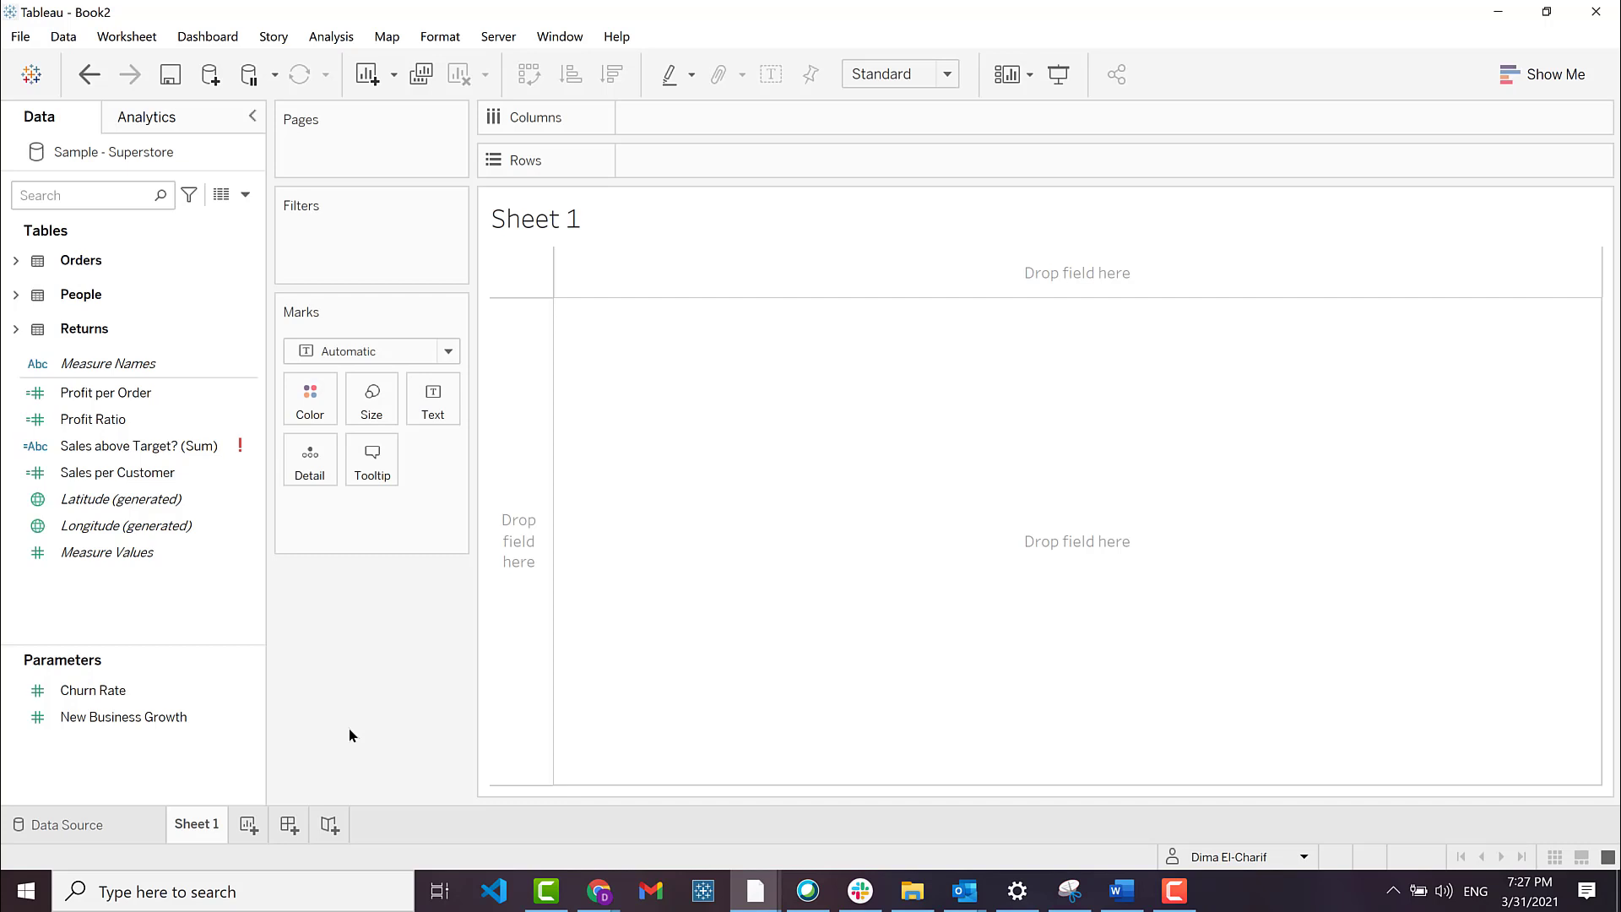
left_click(13, 261)
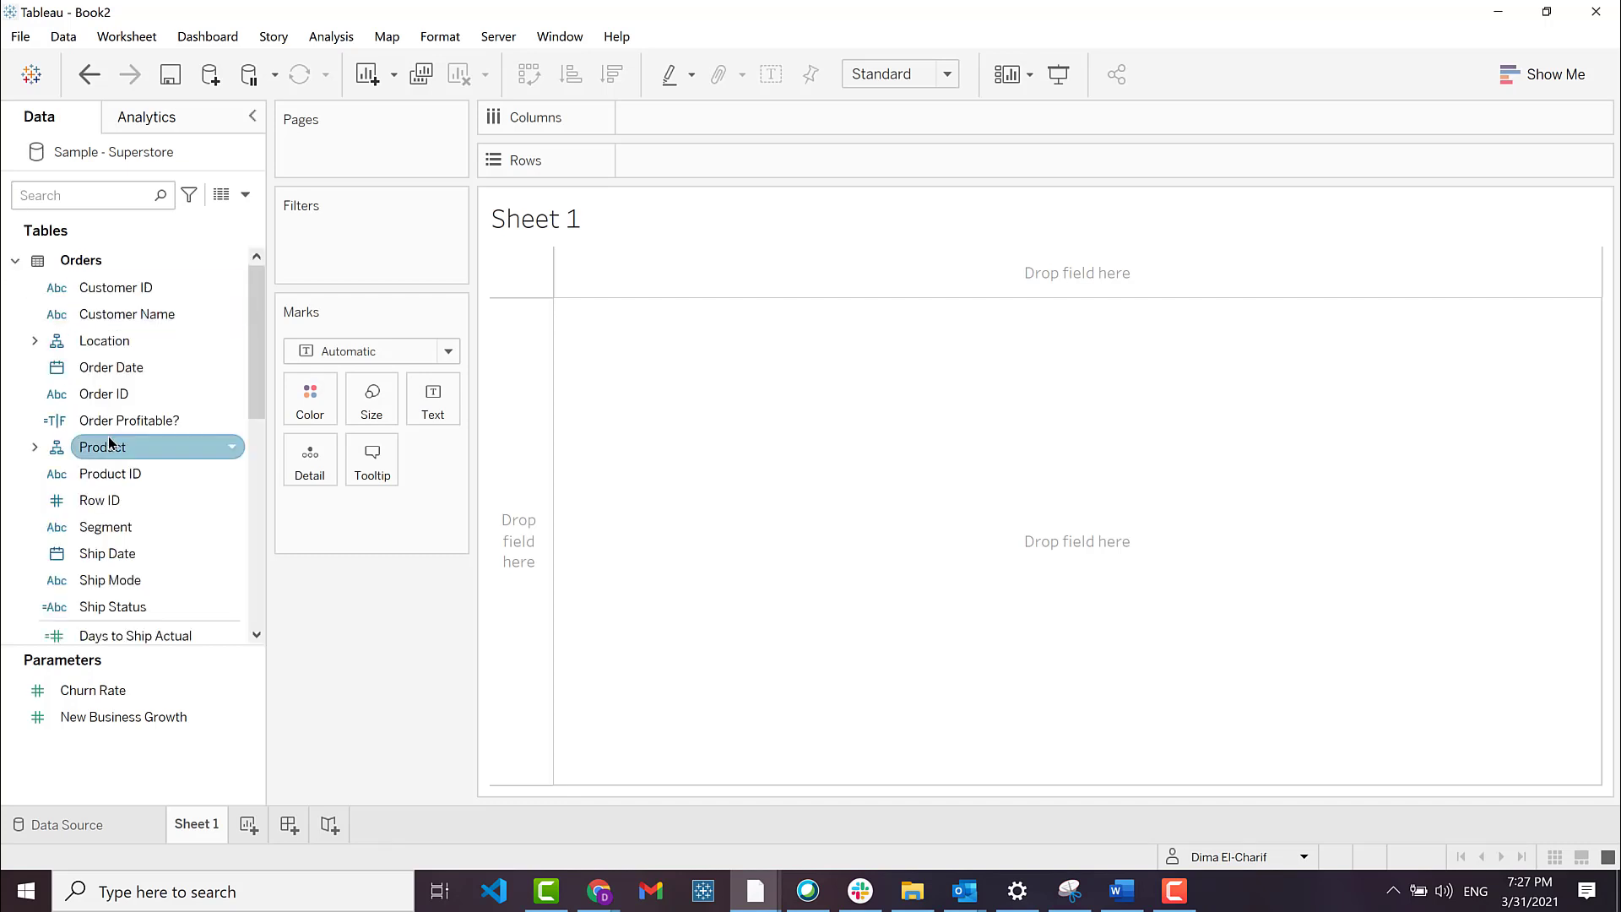
scroll(110, 443, "down", 3)
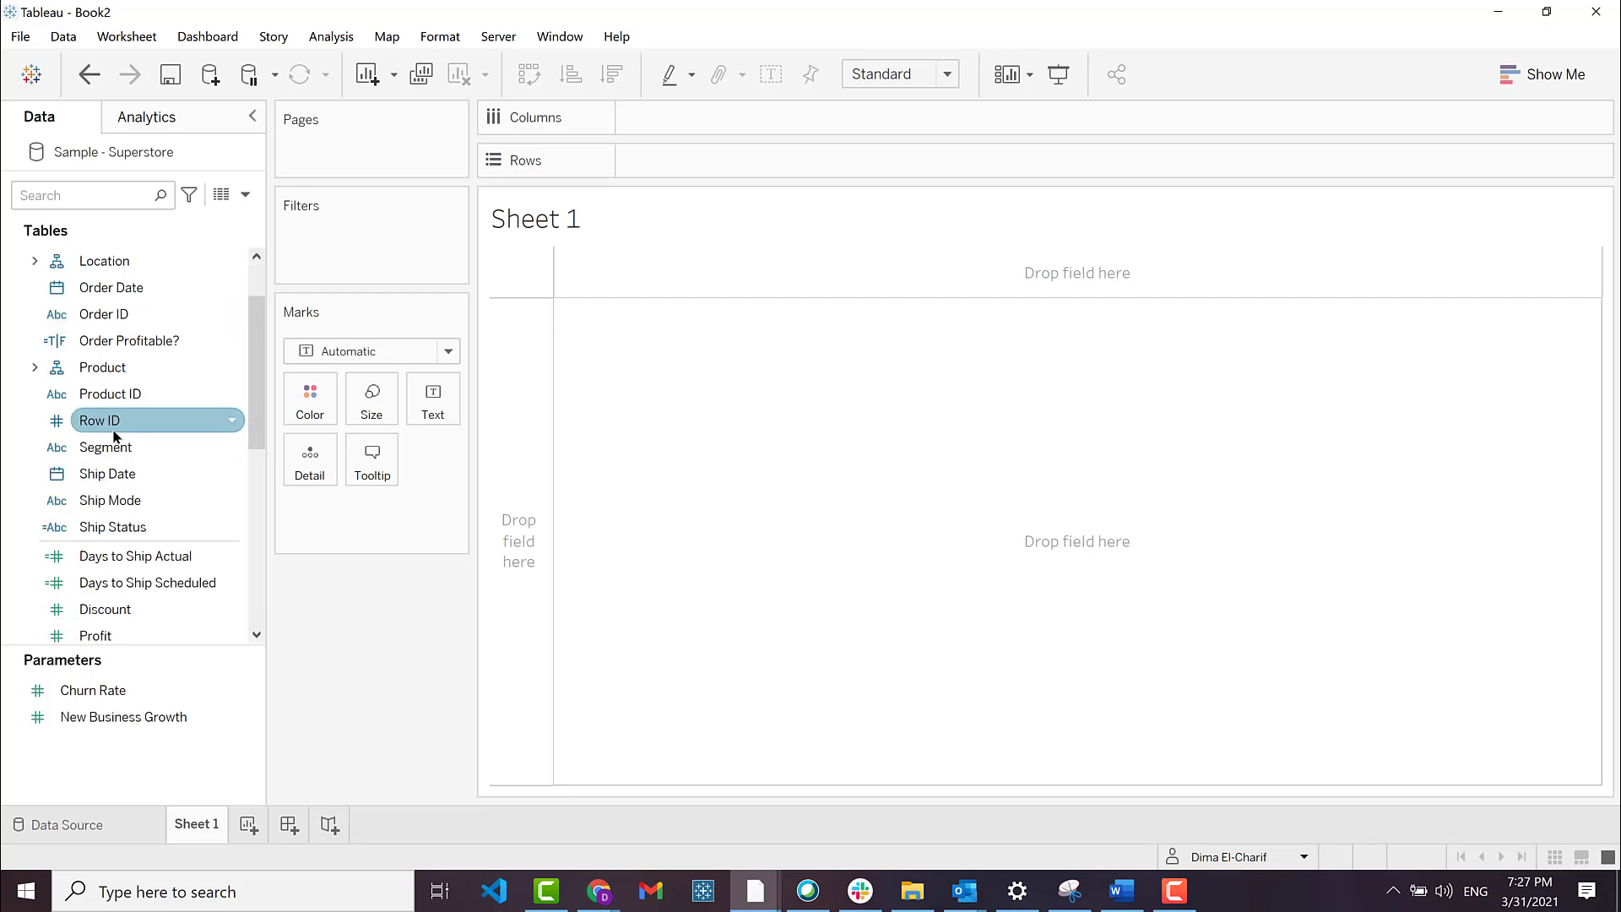
scroll(118, 432, "down", 3)
scroll(116, 426, "down", 3)
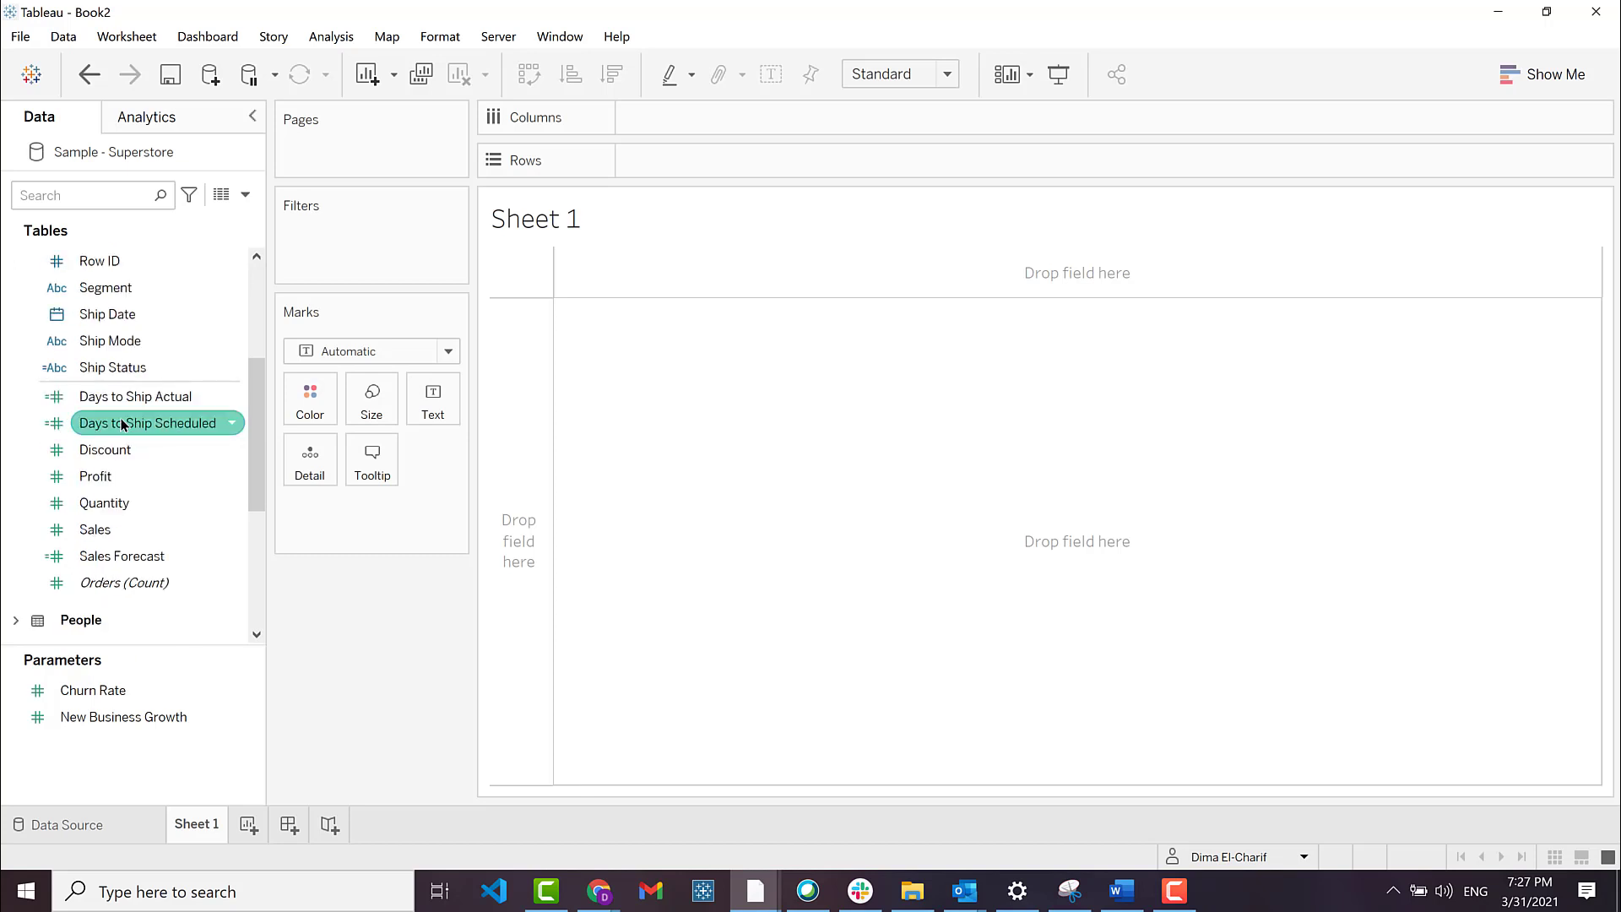
double_click(140, 477)
- Break the profit bar down by Category from the Product hierarchy and inspect the resulting bars
scroll(84, 346, "up", 3)
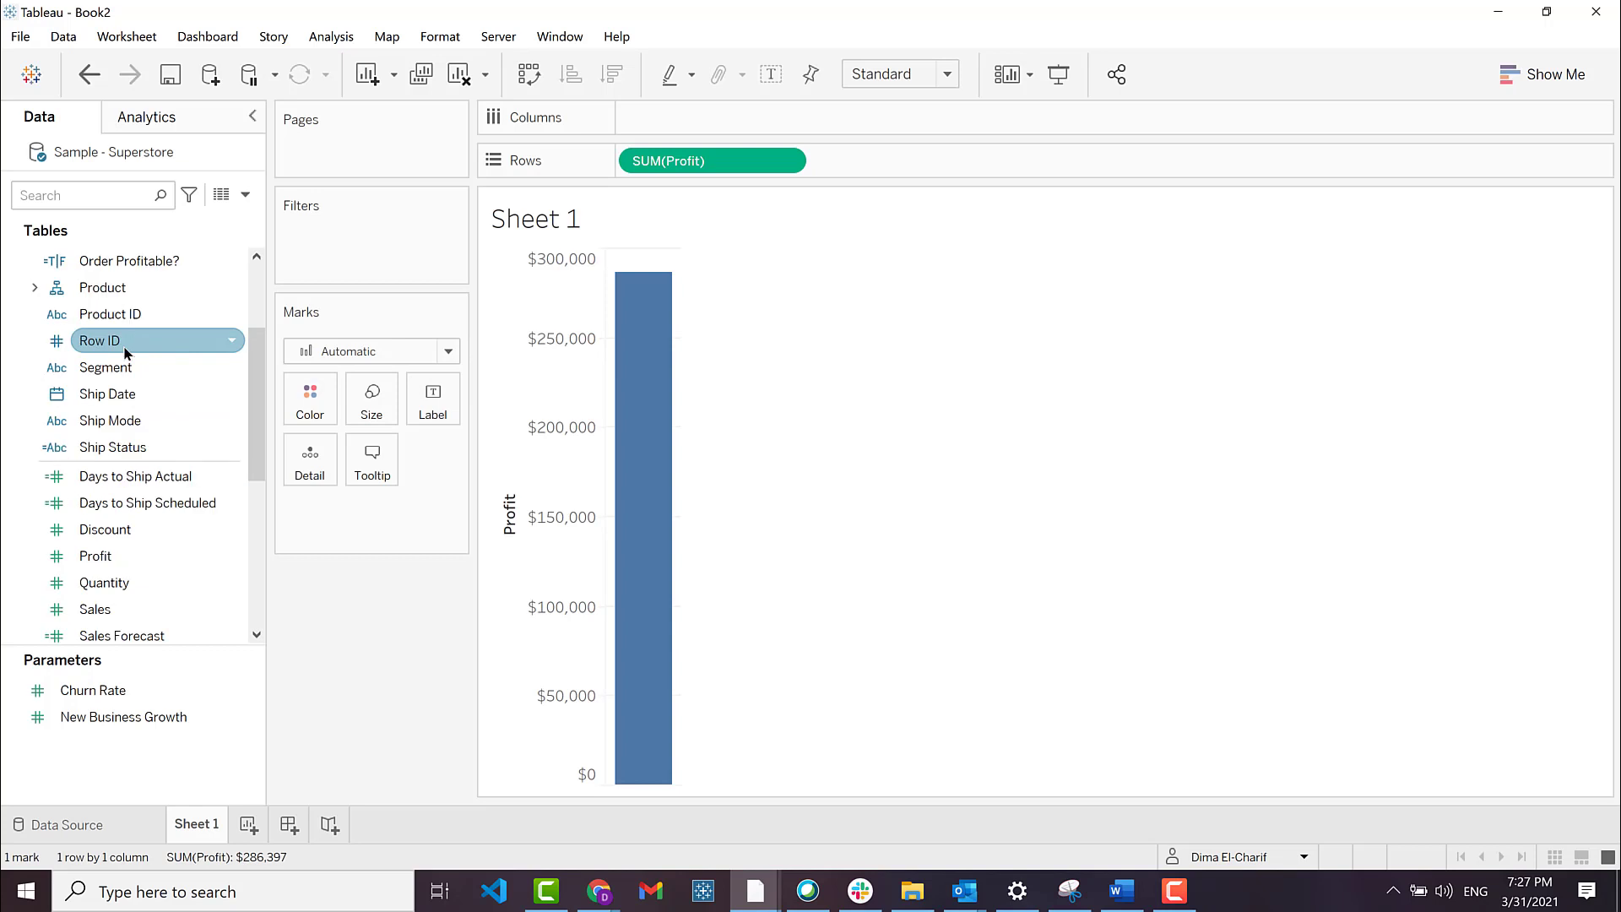
left_click(34, 367)
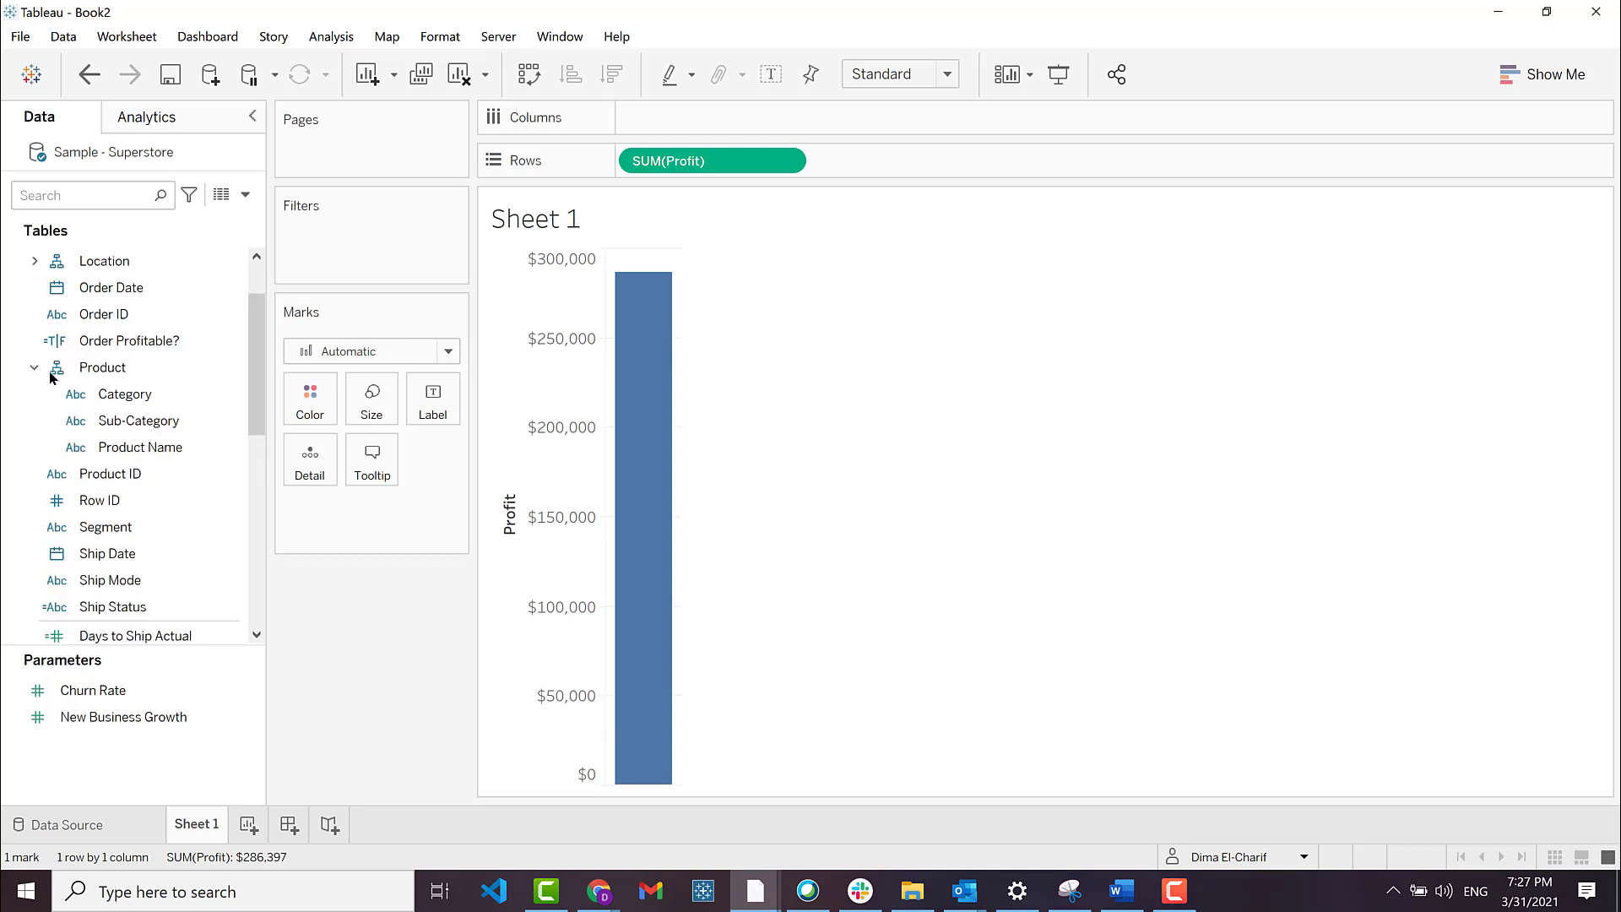
double_click(117, 397)
mouse_move(701, 462)
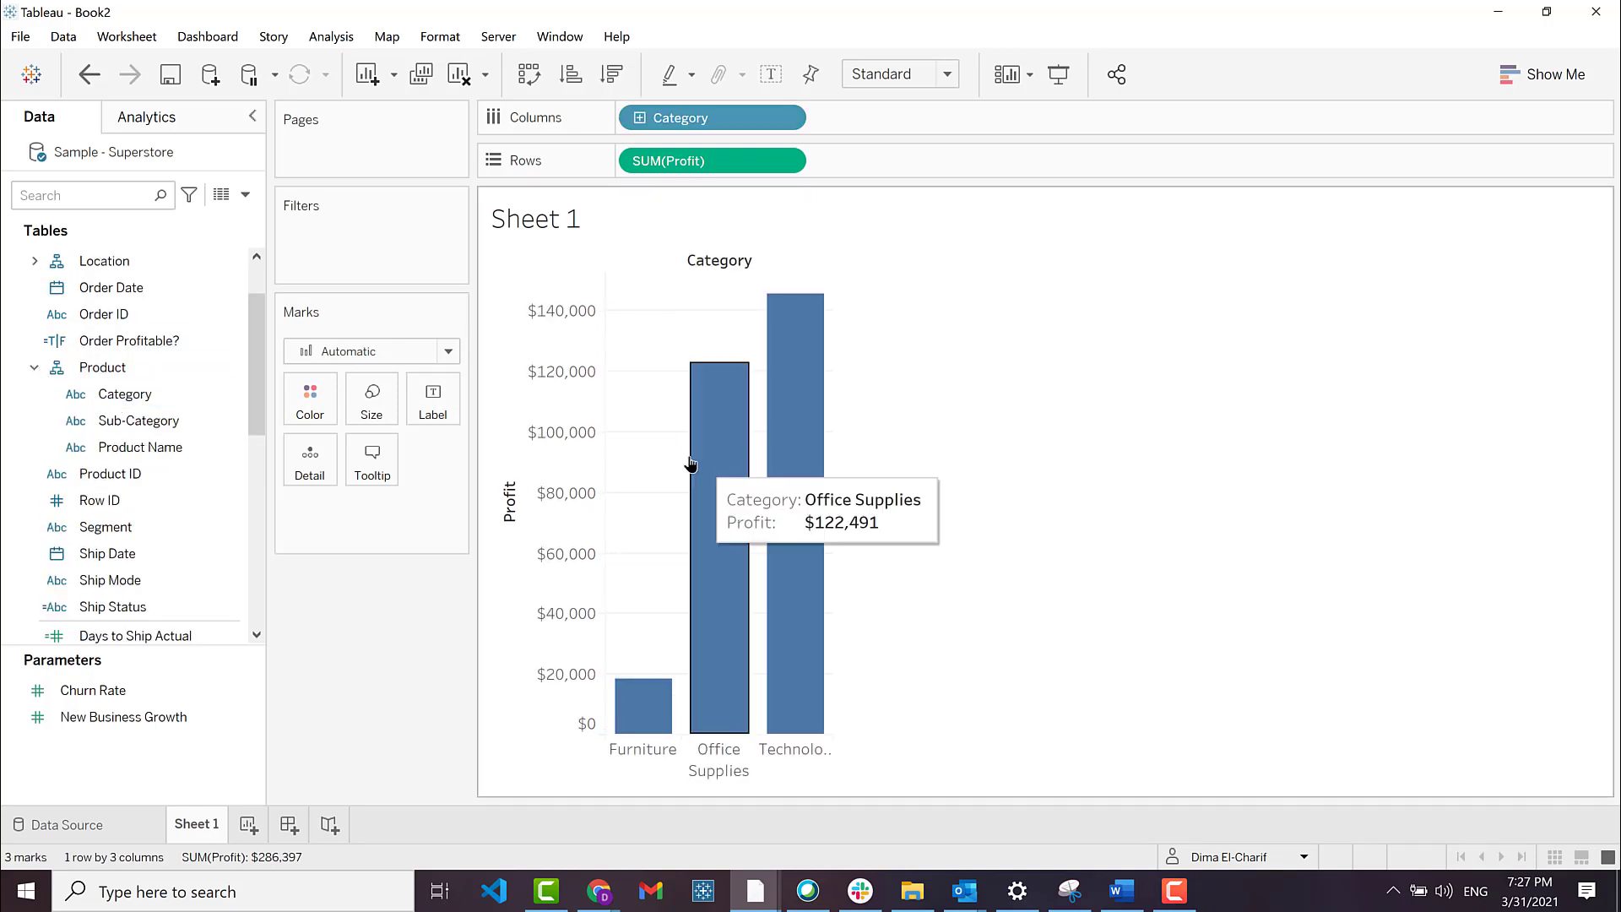
mouse_move(640, 709)
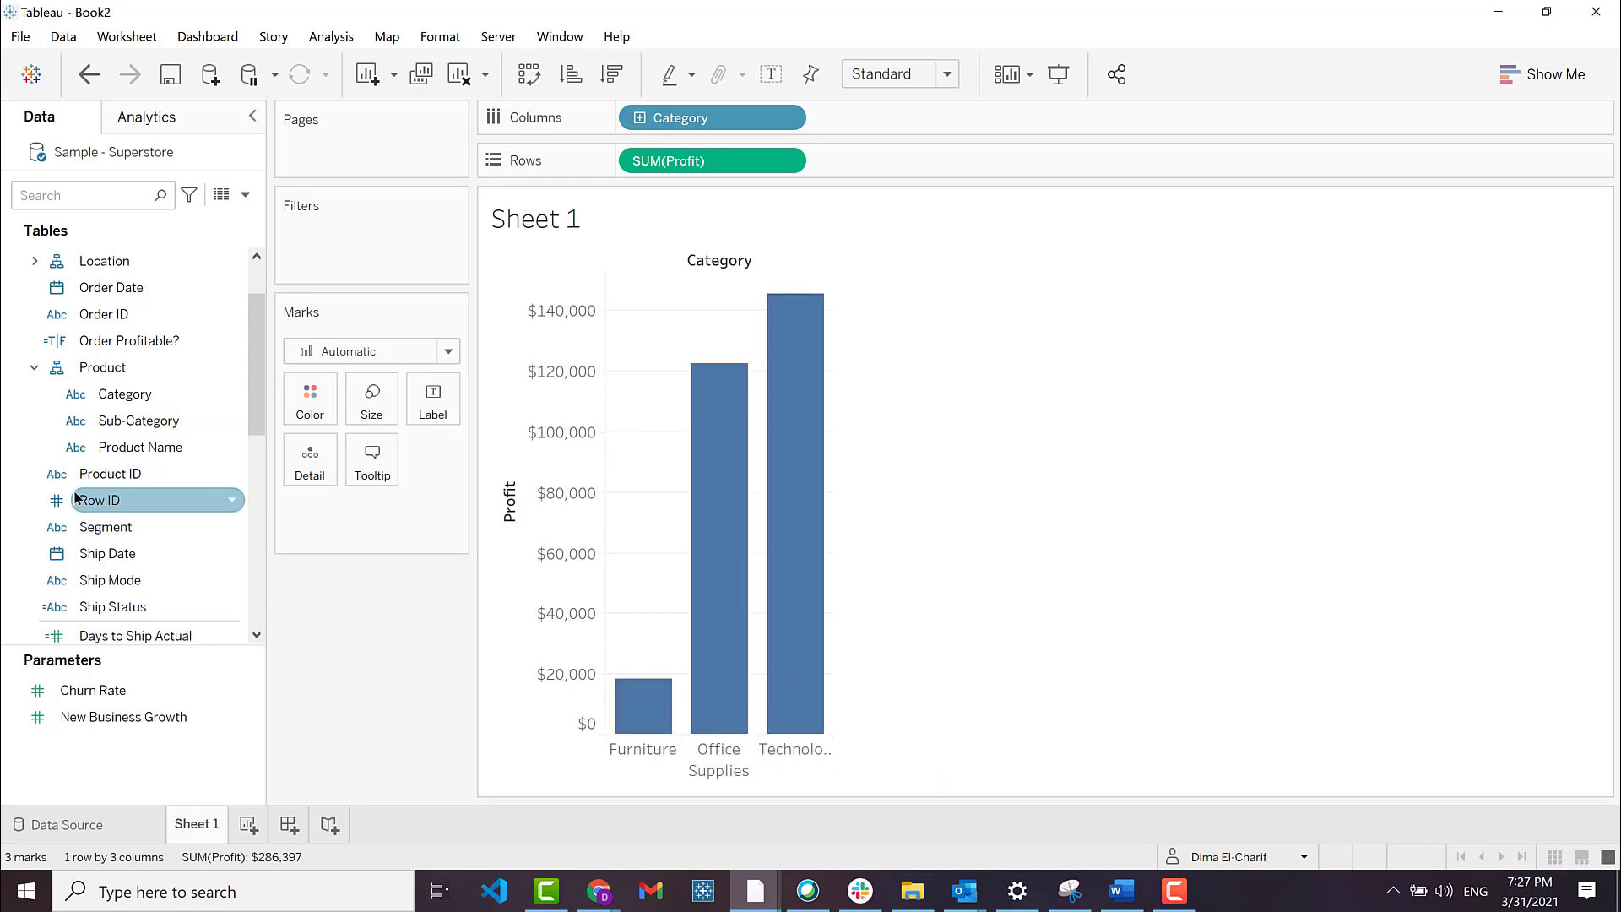
- Drill the Category field on Columns down to Sub-Category and inspect the negative-profit Furniture bars
left_click(639, 120)
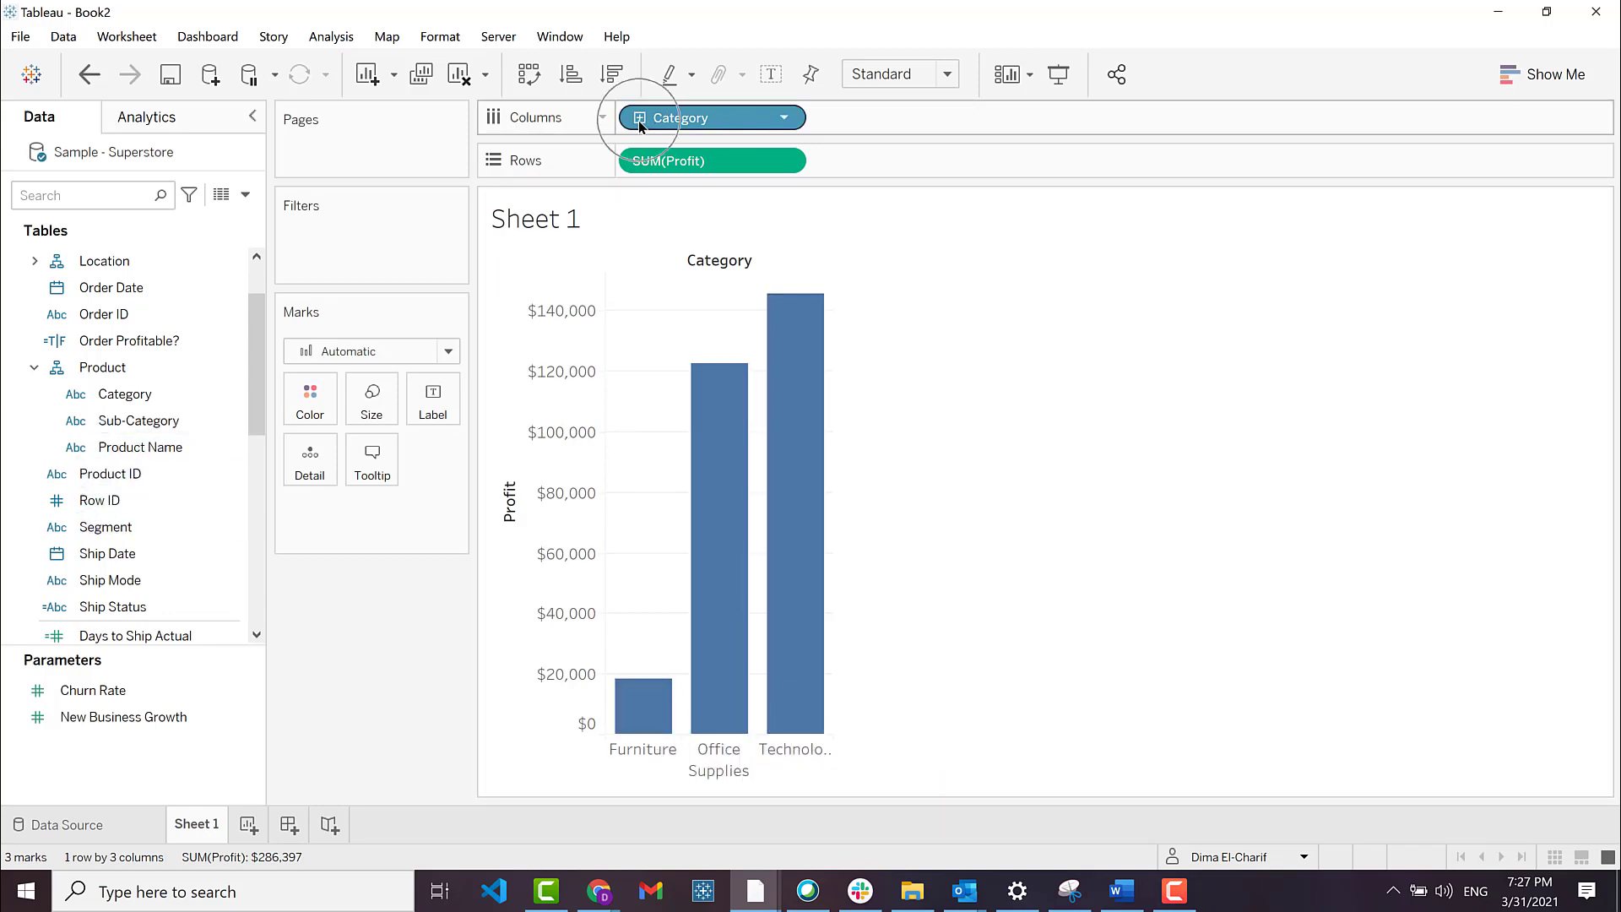
left_click(639, 120)
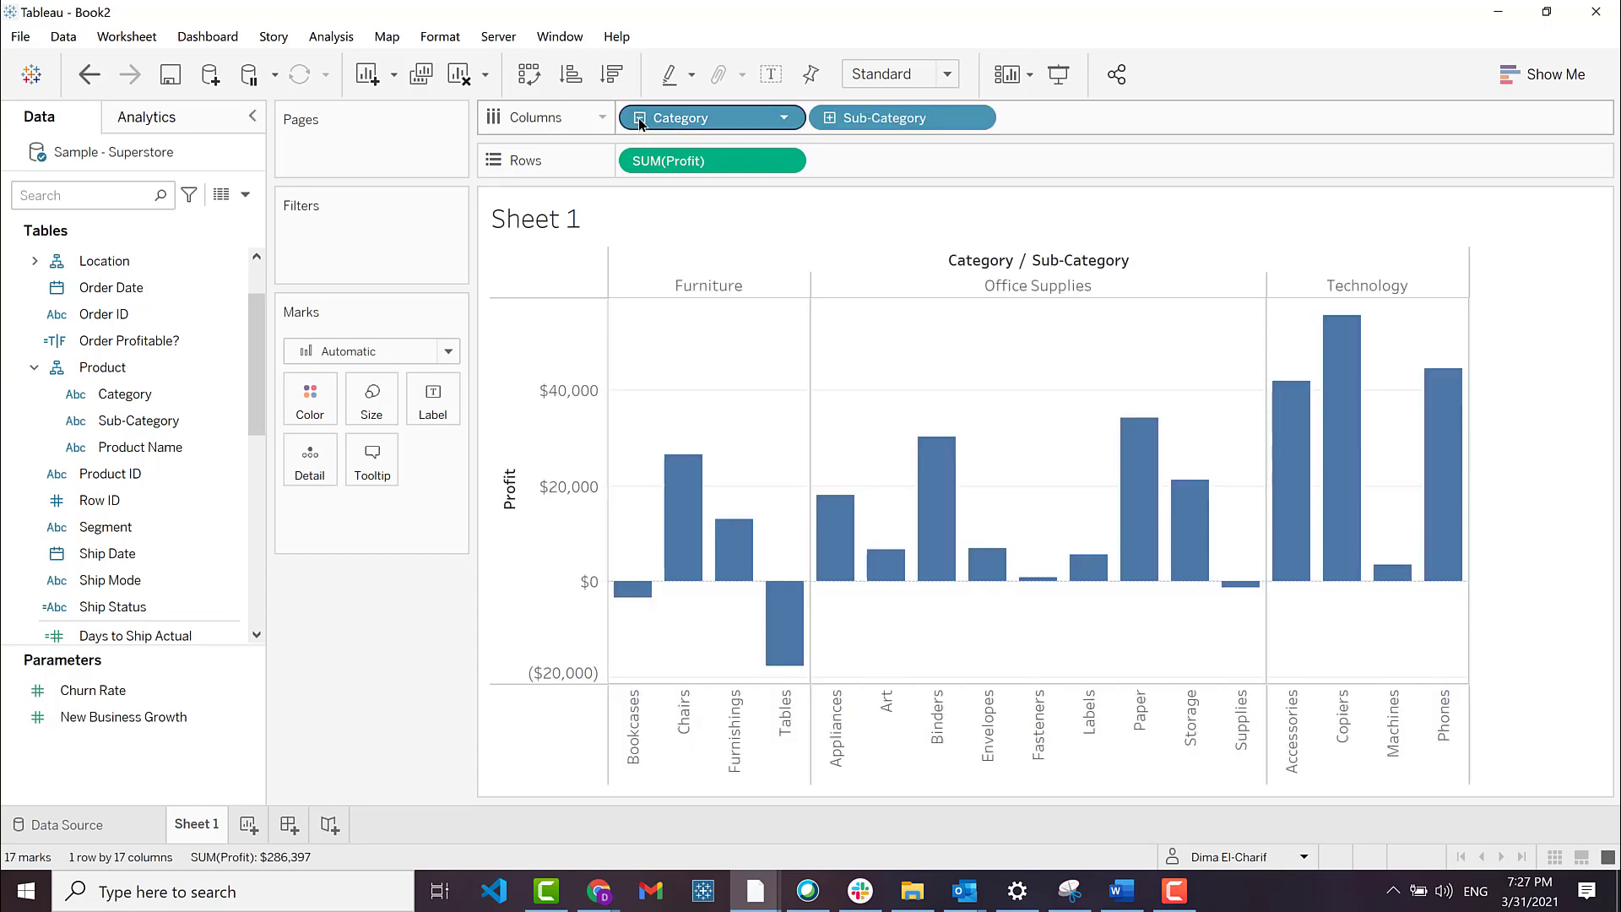
mouse_move(667, 579)
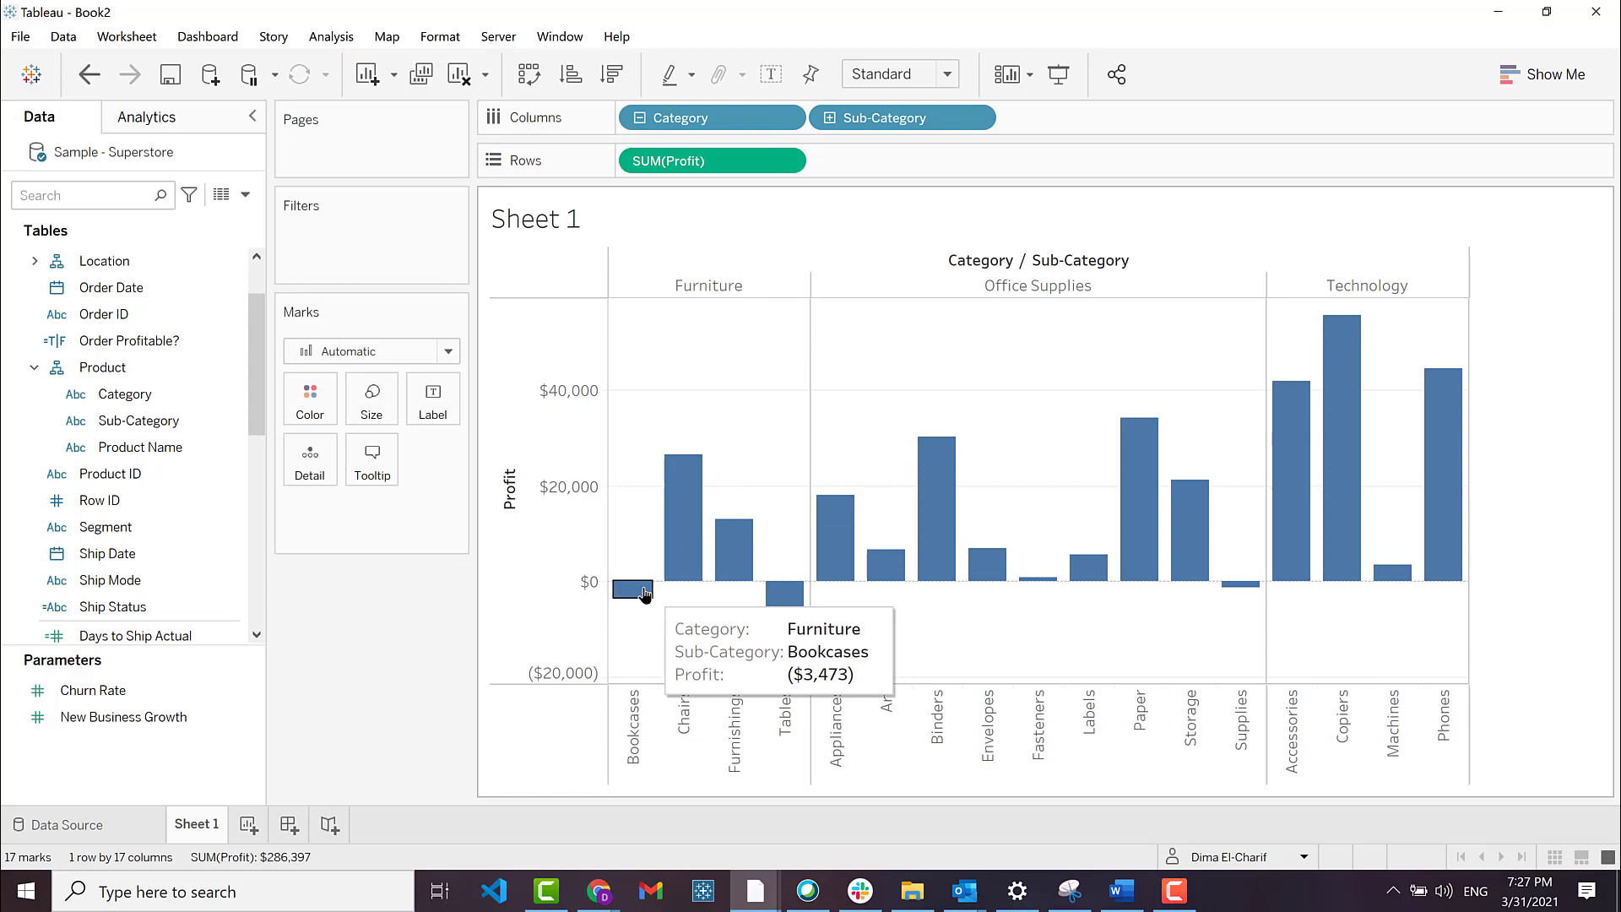
mouse_move(764, 635)
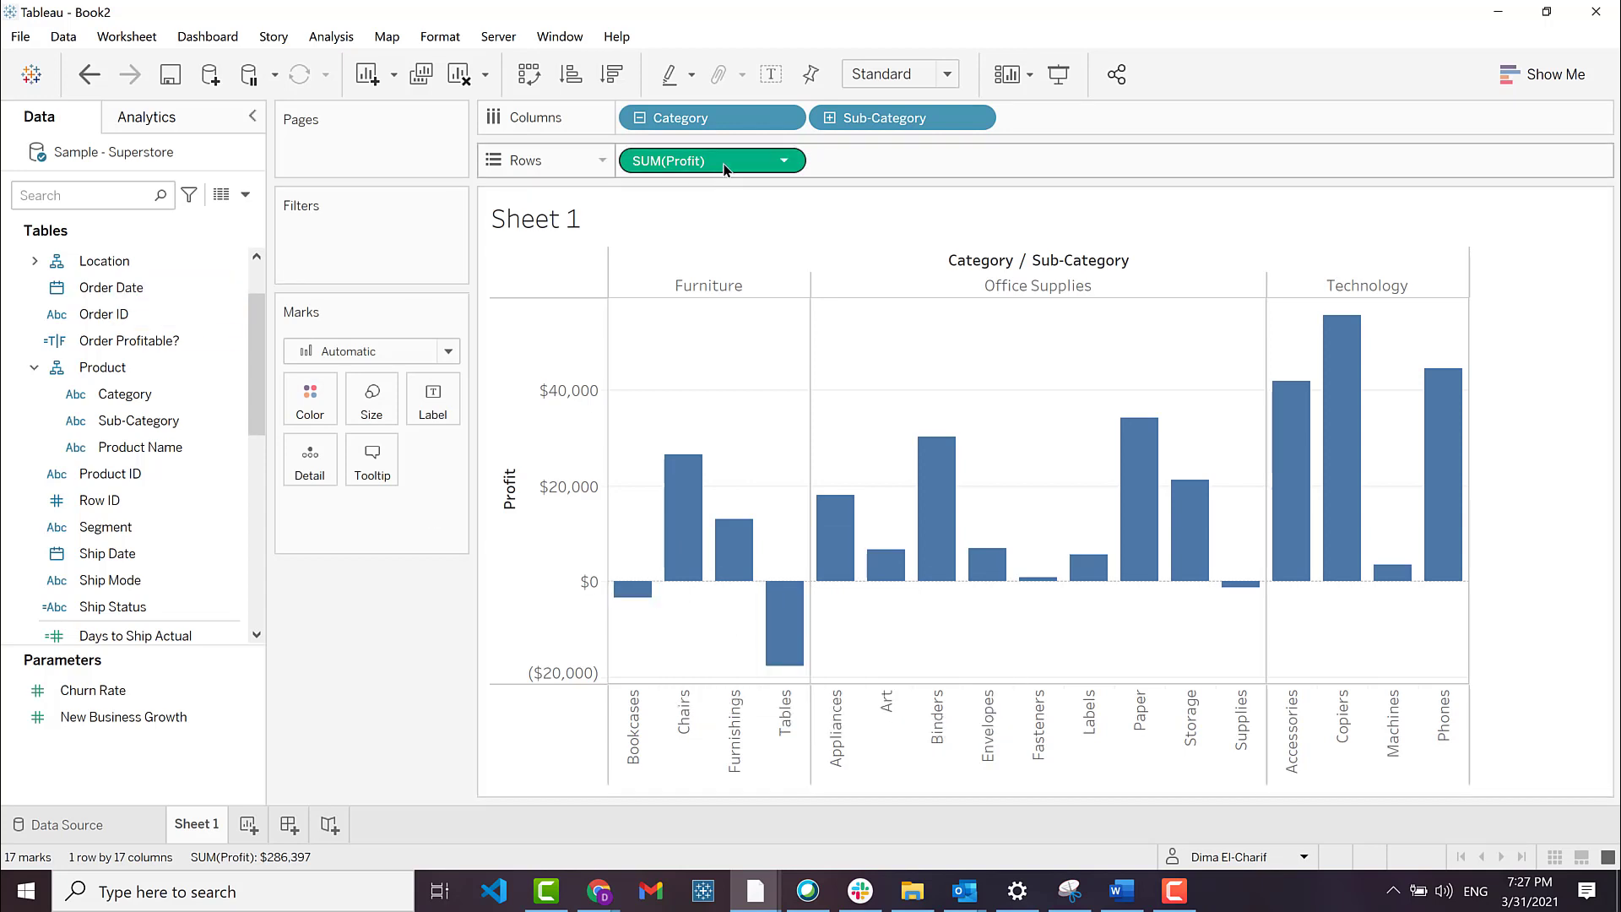
- Color the bars by Profit while keeping it on Rows, and fit the chart to Entire View
left_click_drag(724, 168, 319, 410)
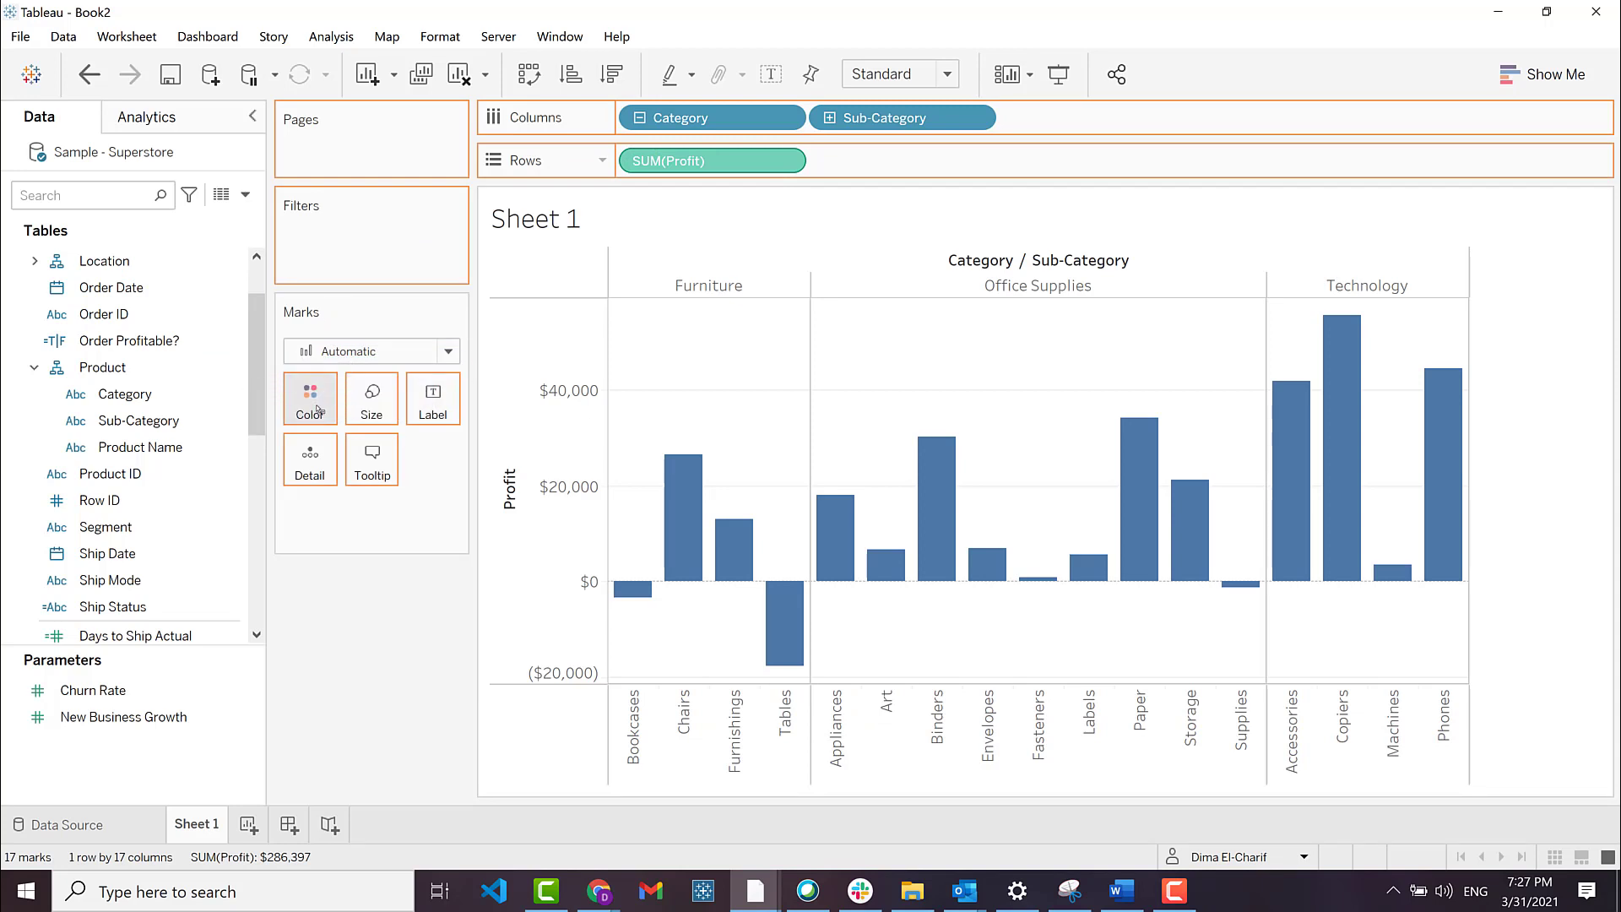
left_click(920, 74)
left_click(889, 156)
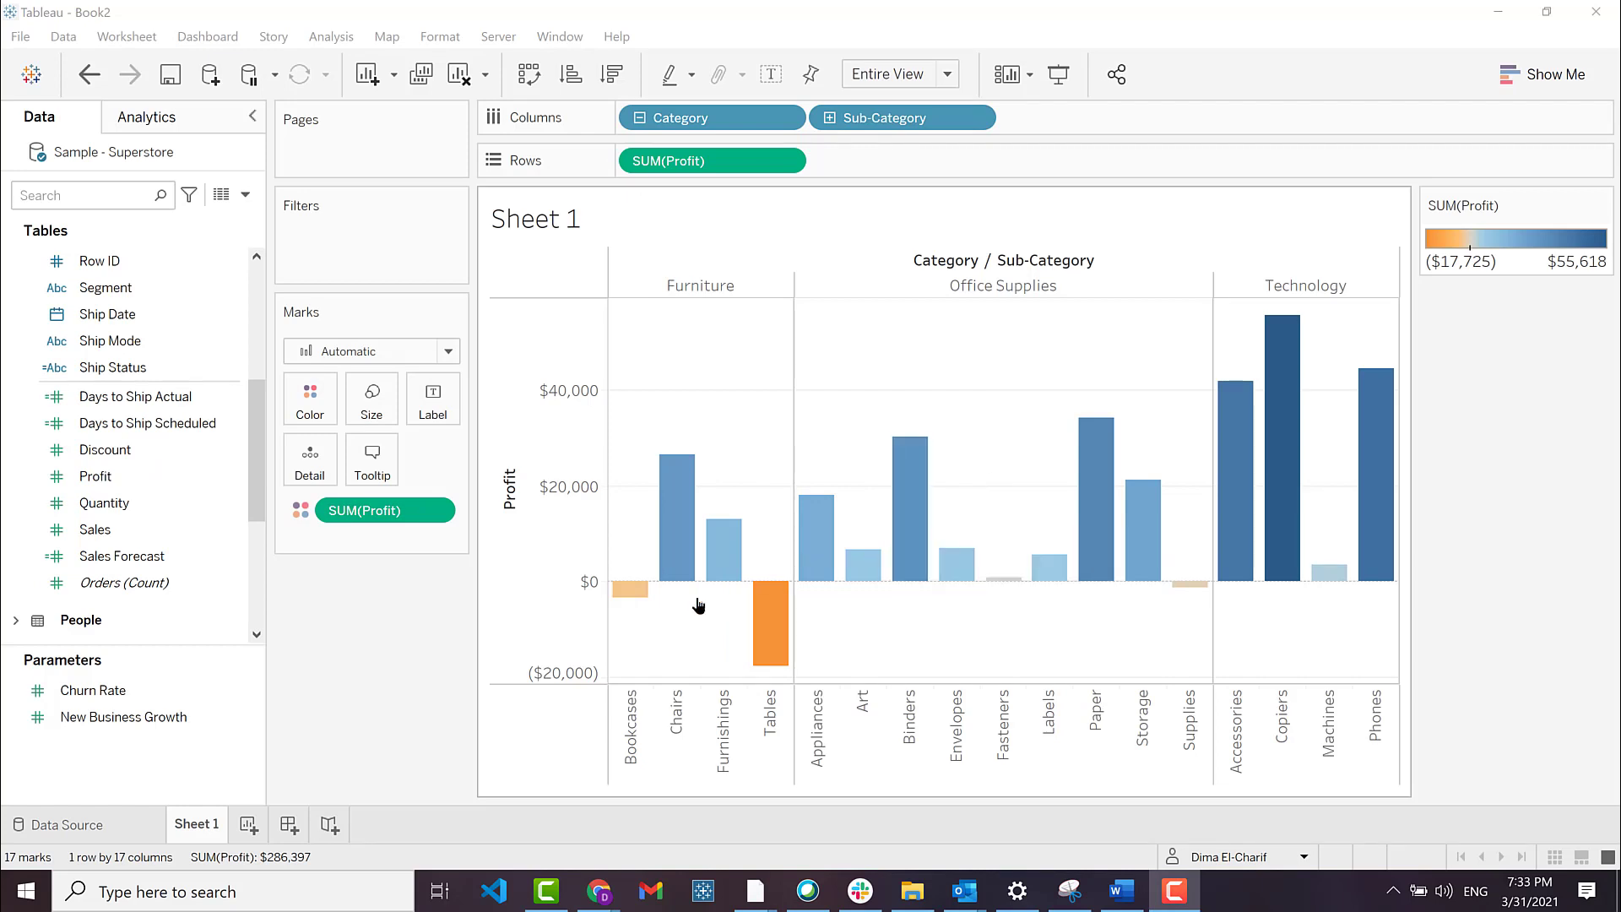
- Run Explain Data on the Furniture Tables bar and select the Extreme Values explanation
mouse_move(763, 621)
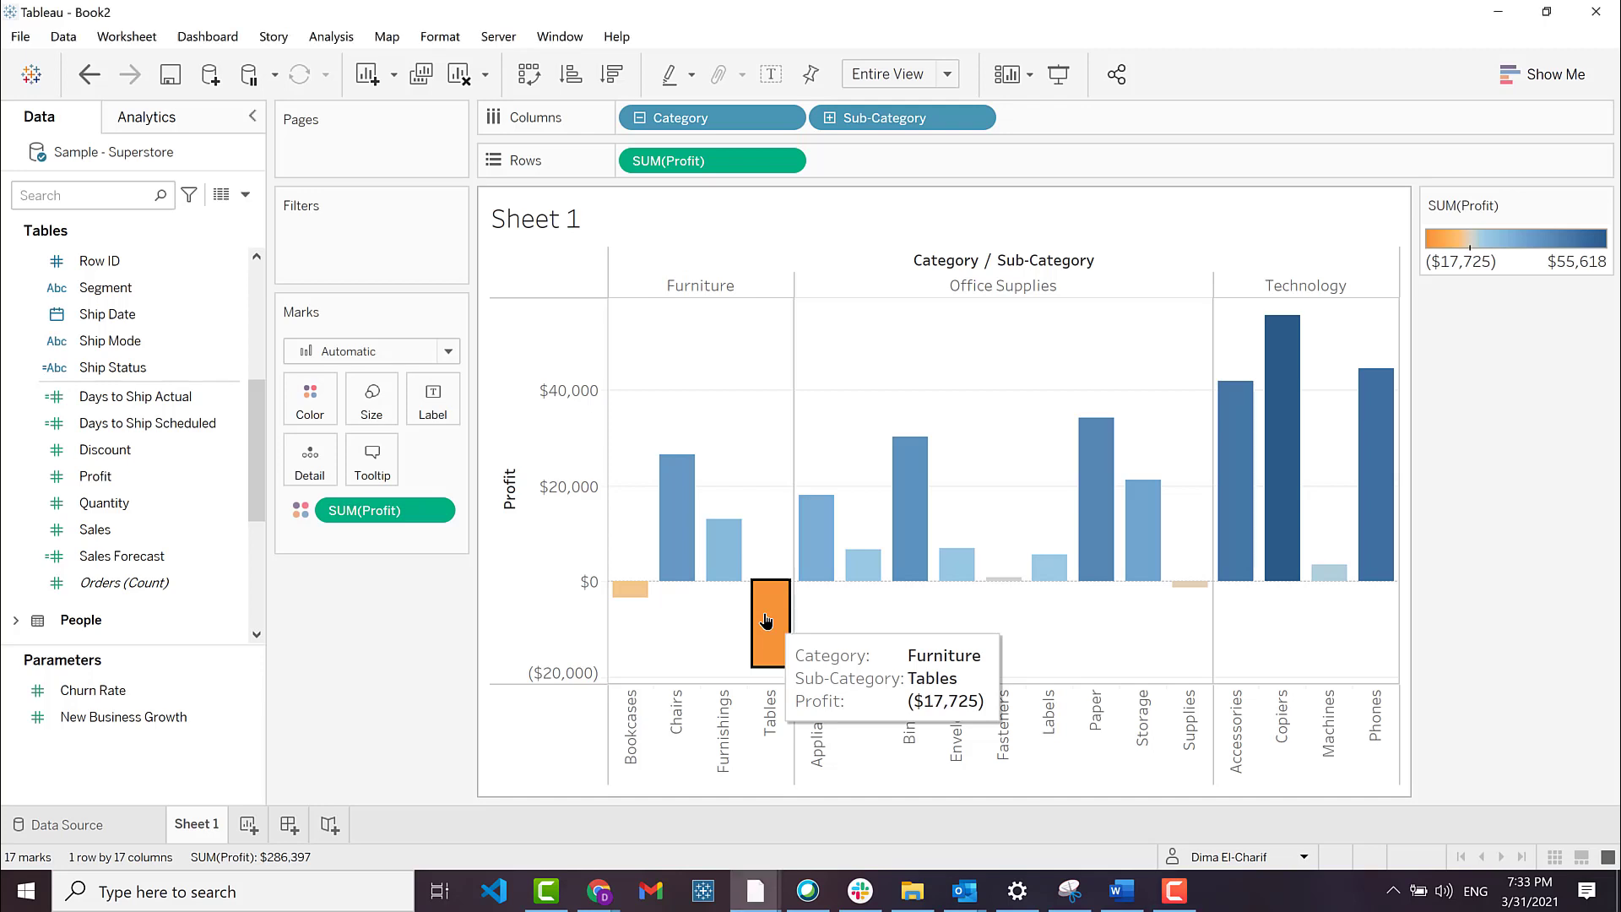
left_click(766, 621)
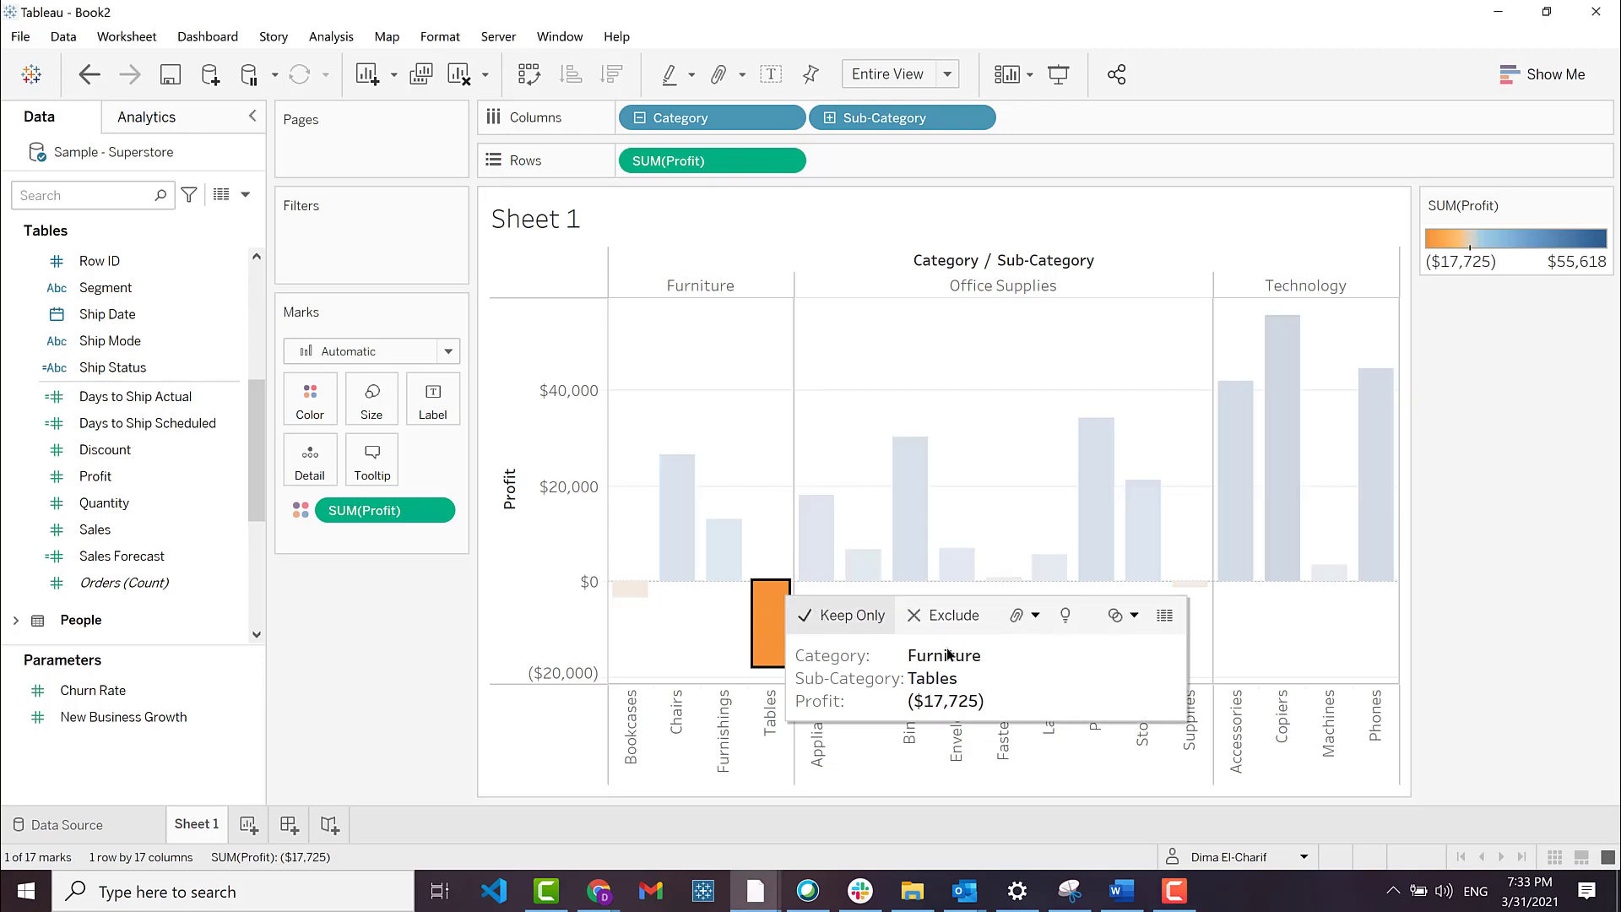
left_click(1066, 623)
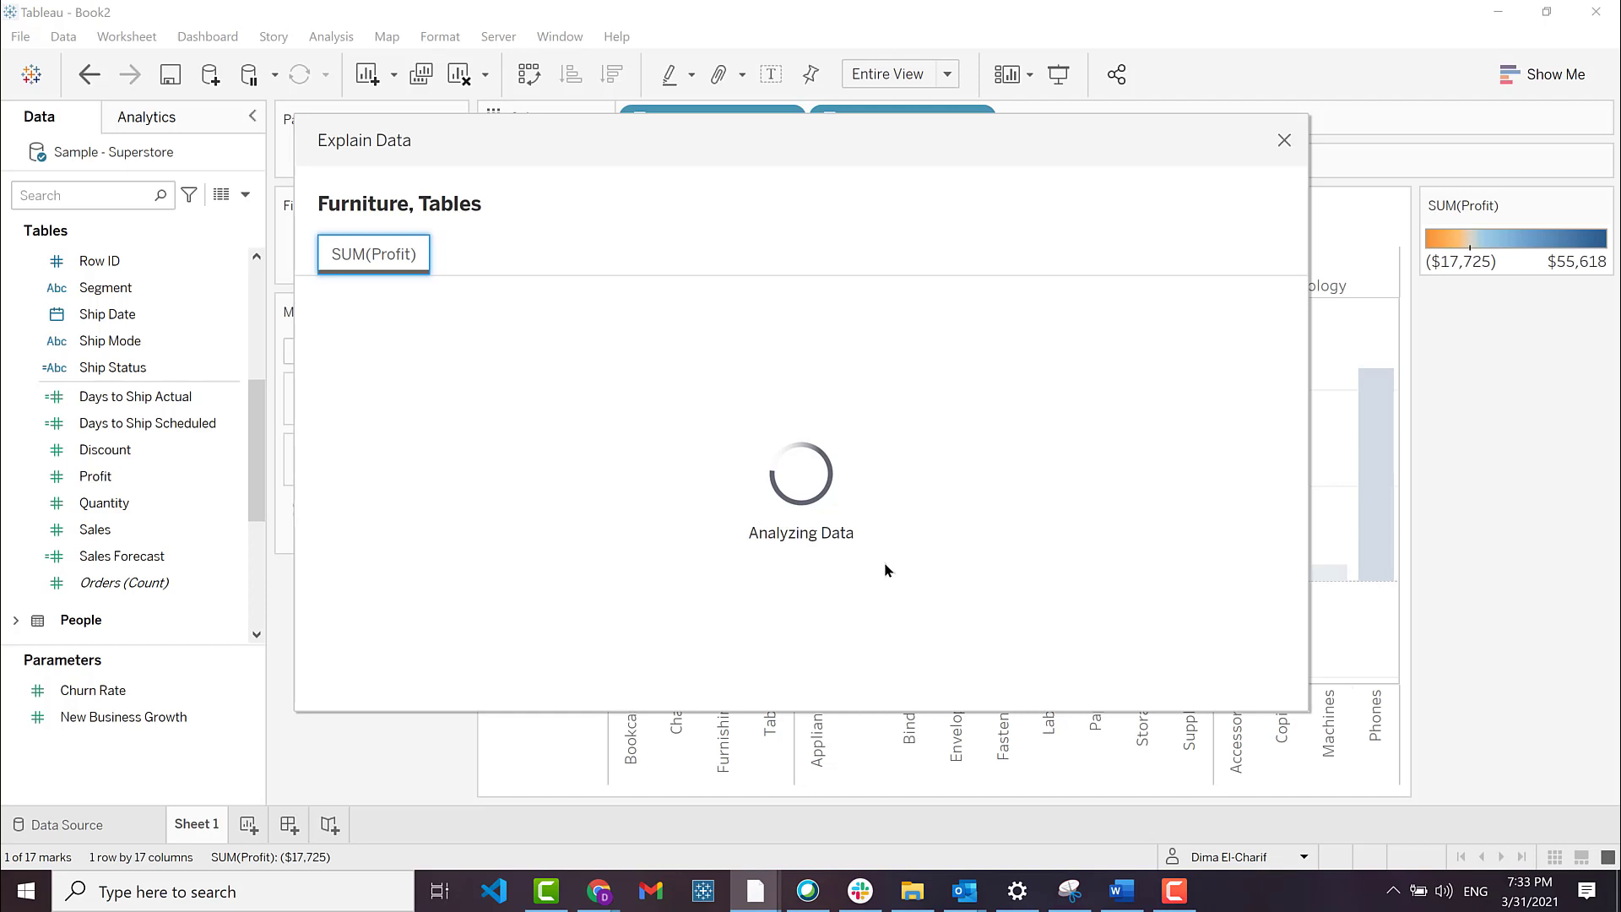
scroll(510, 523, "down", 2)
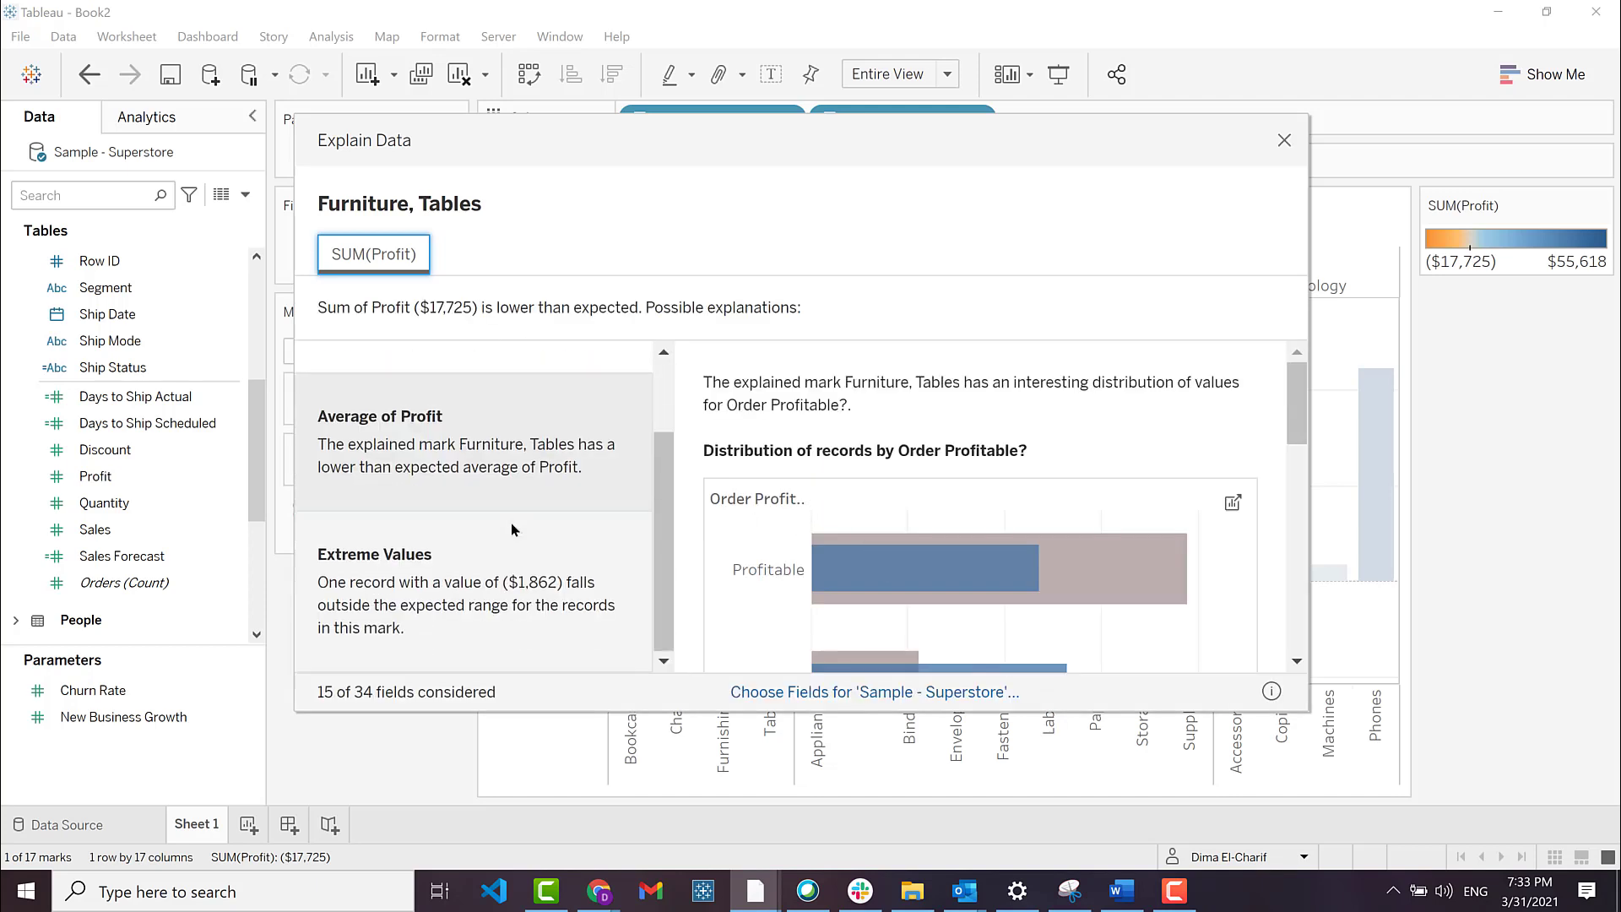
left_click(455, 582)
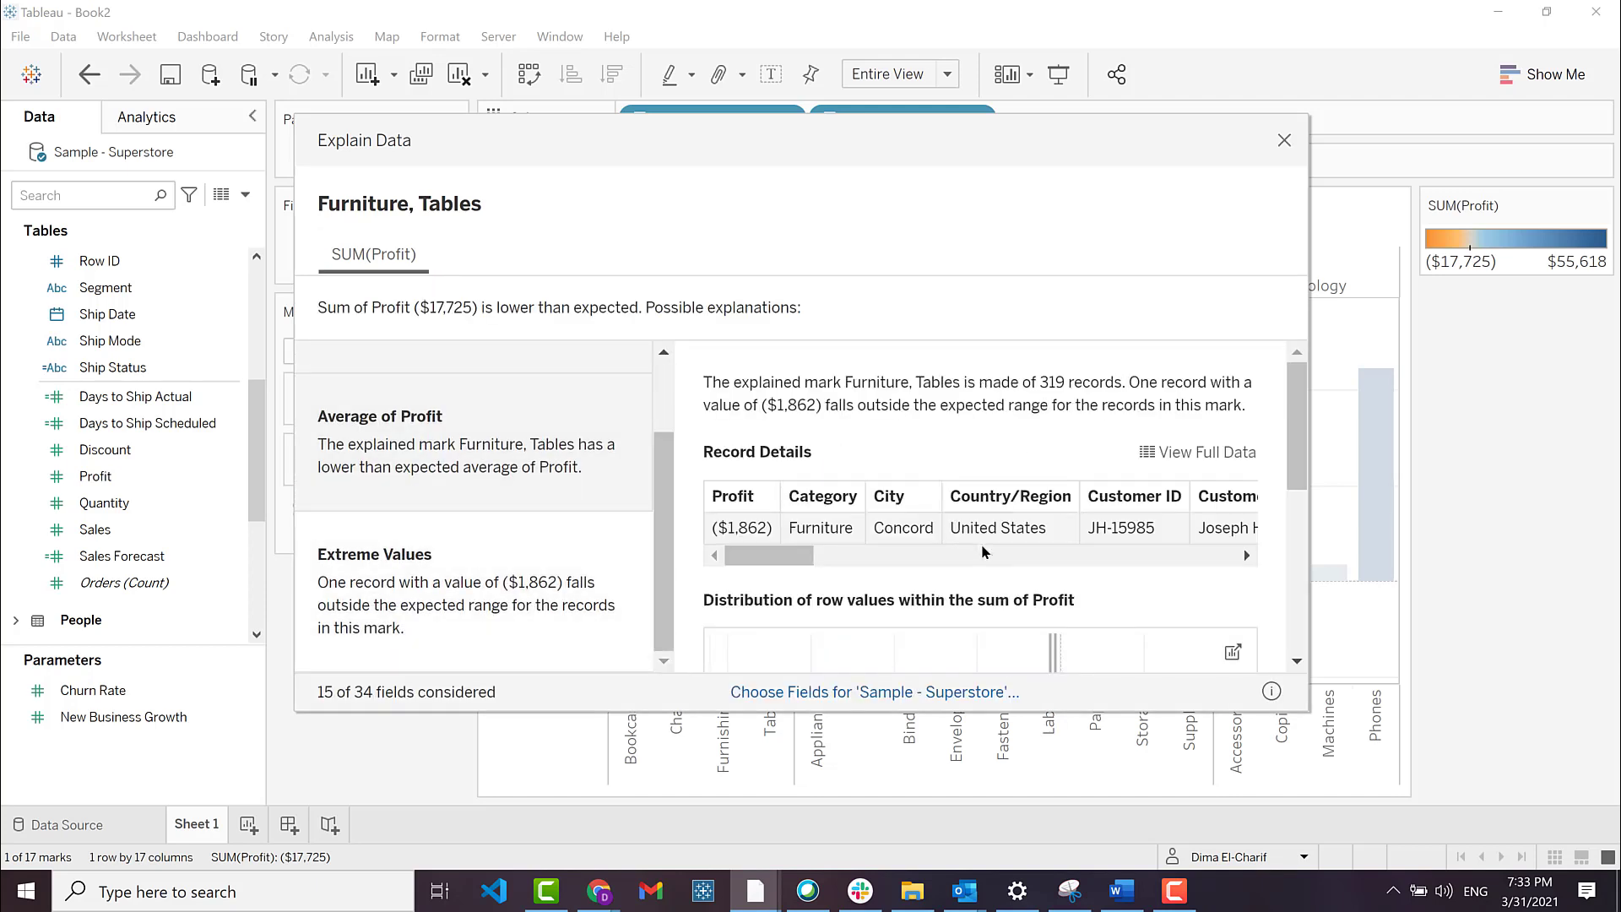
- Open the explanation's distribution of row values chart as a new worksheet and close Explain Data
scroll(992, 572, "down", 3)
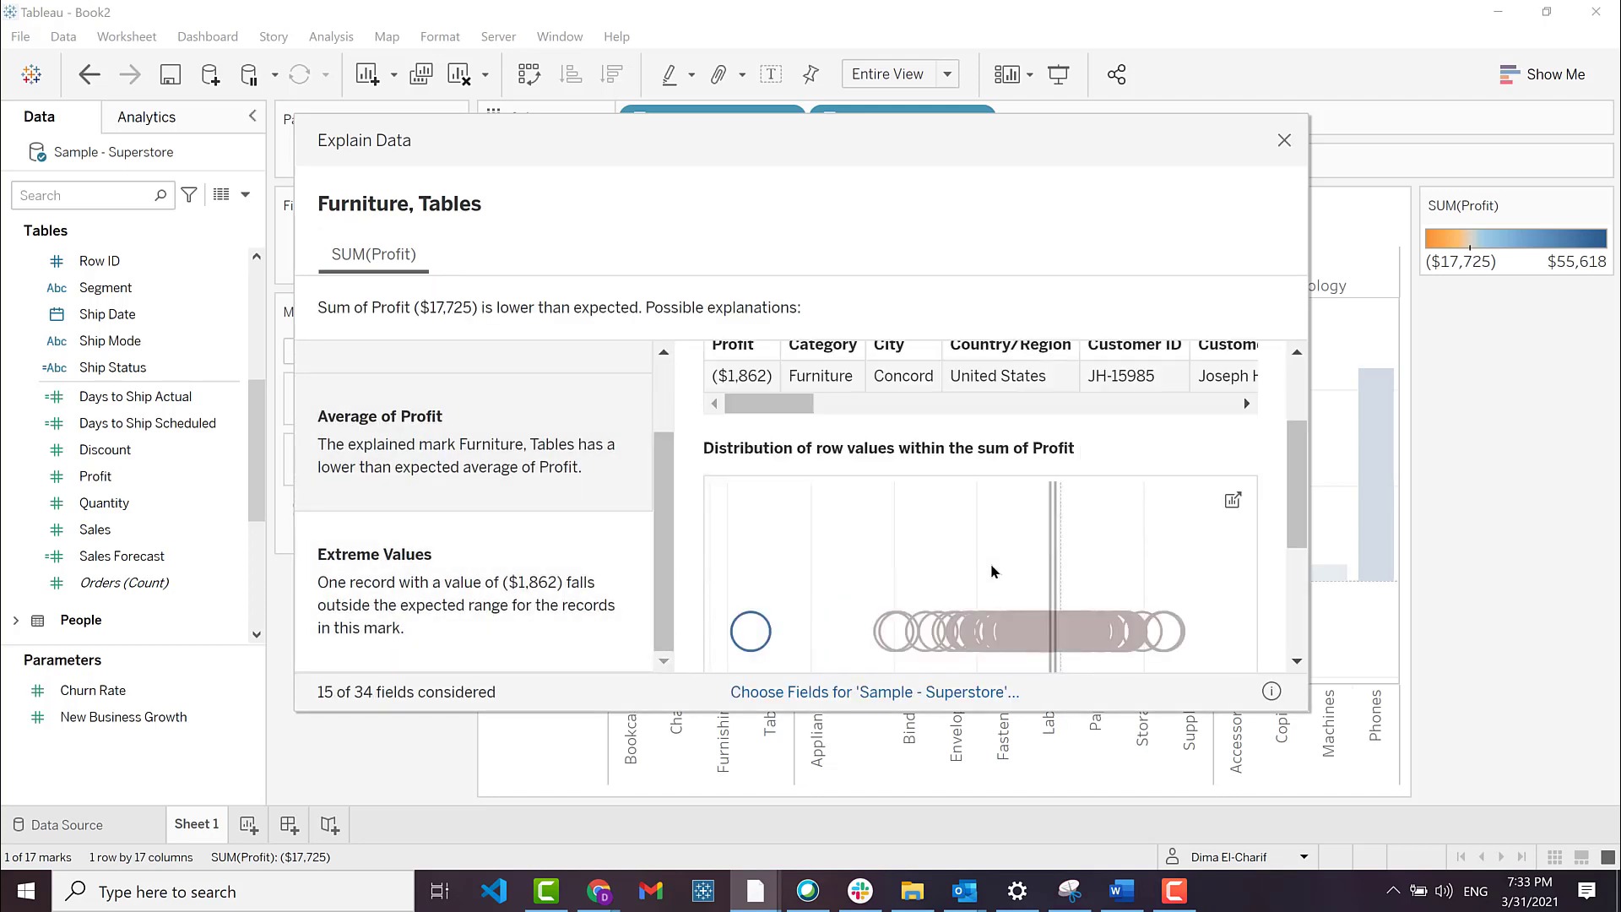
left_click(1232, 499)
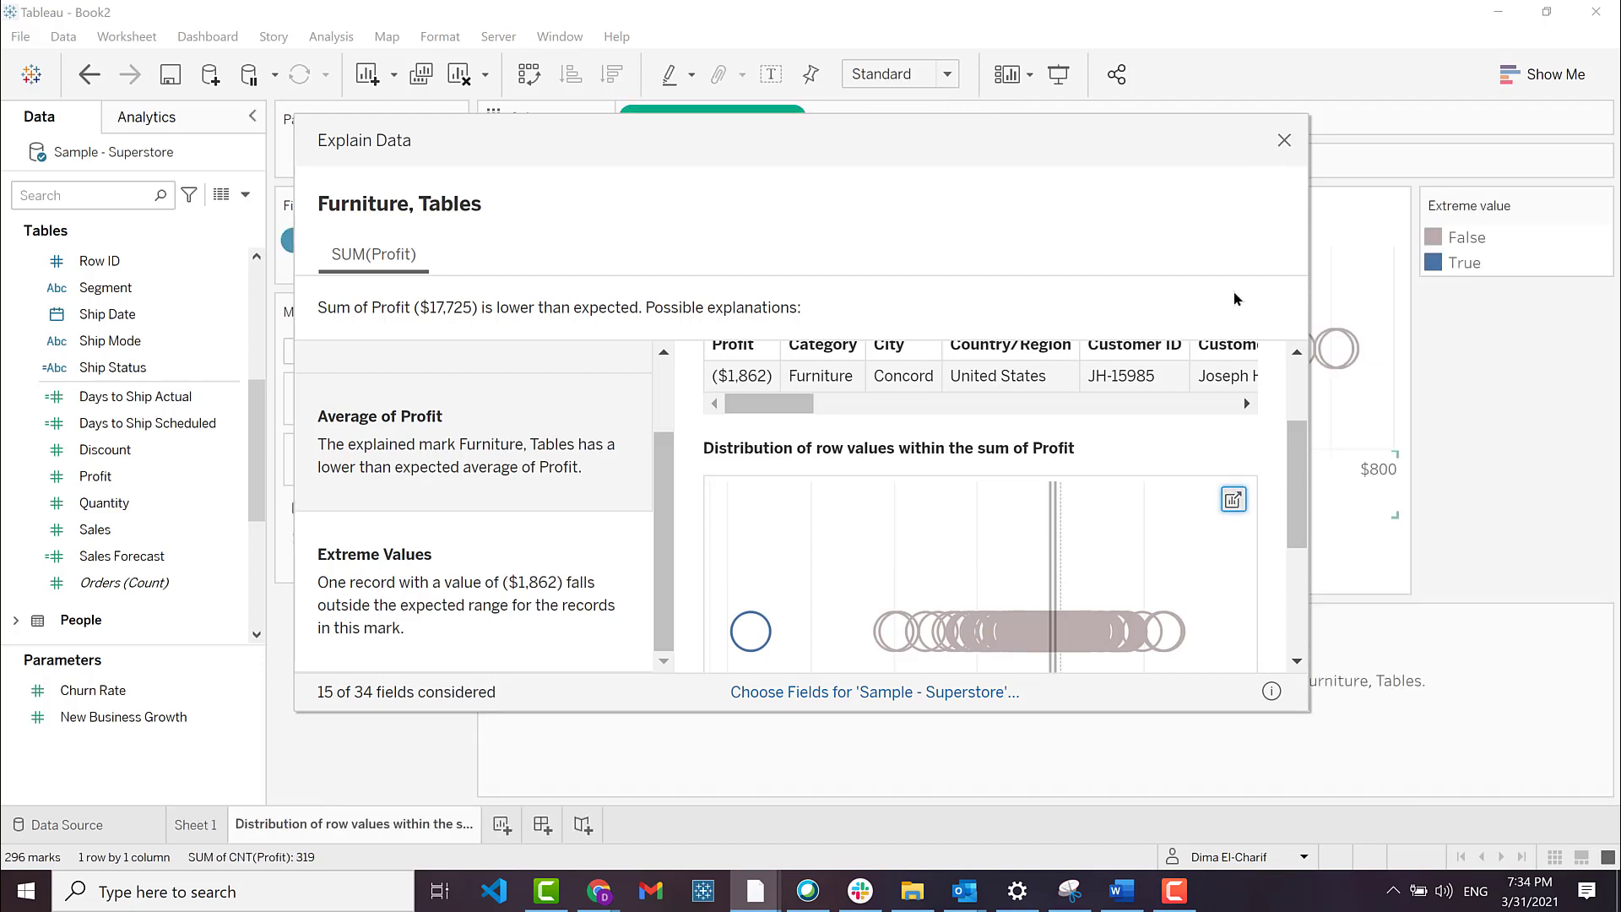
scroll(1128, 526, "down", 2)
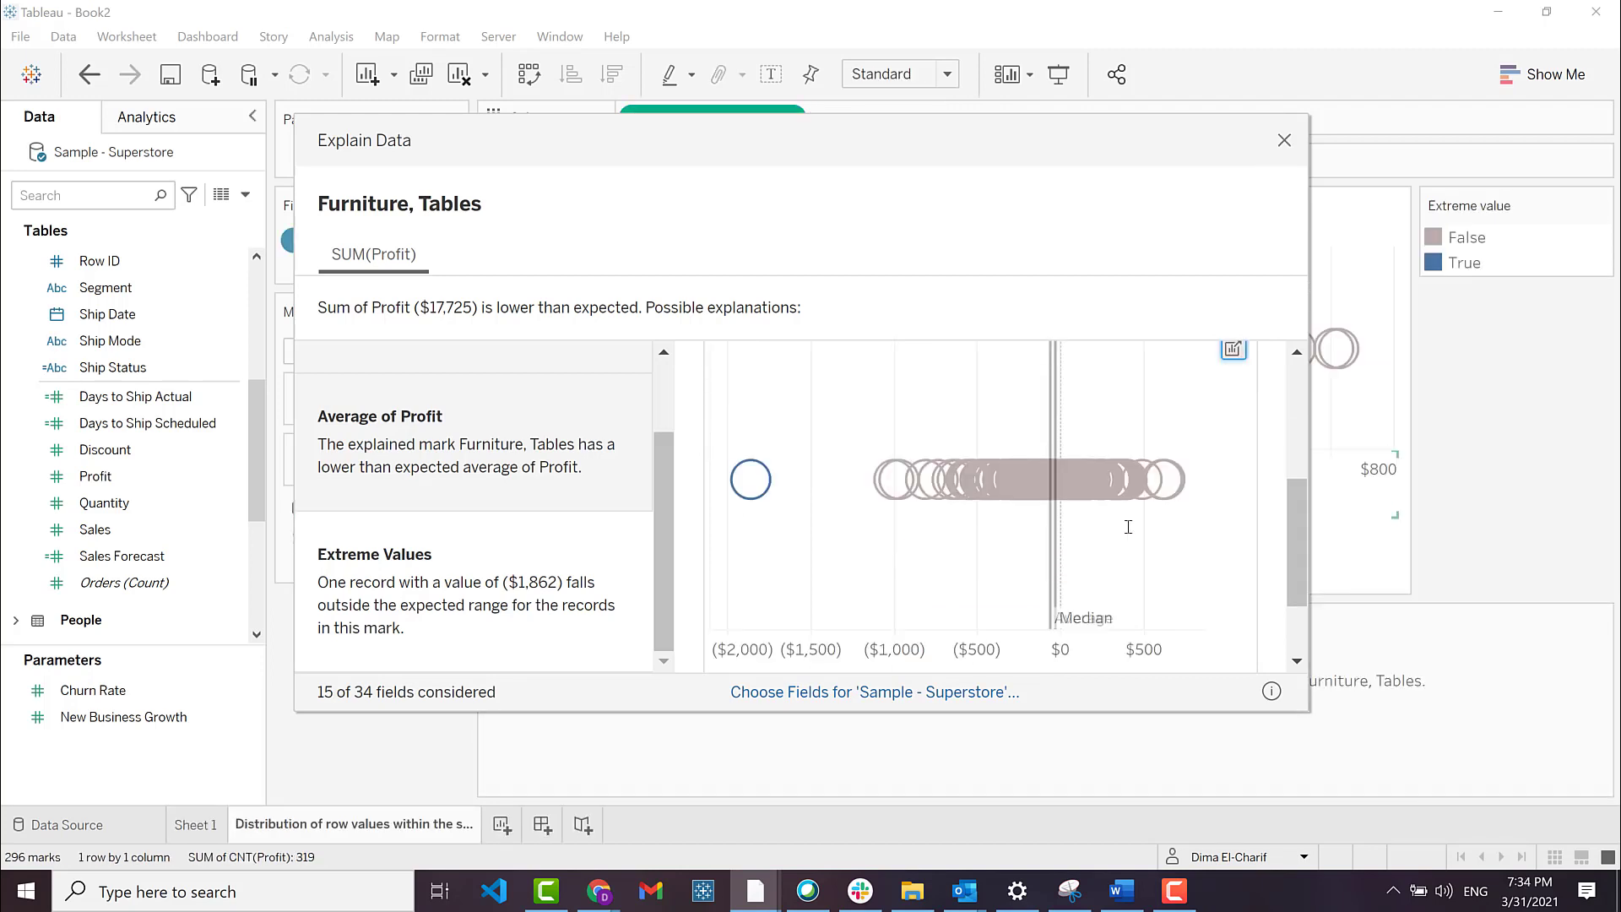
left_click(1283, 140)
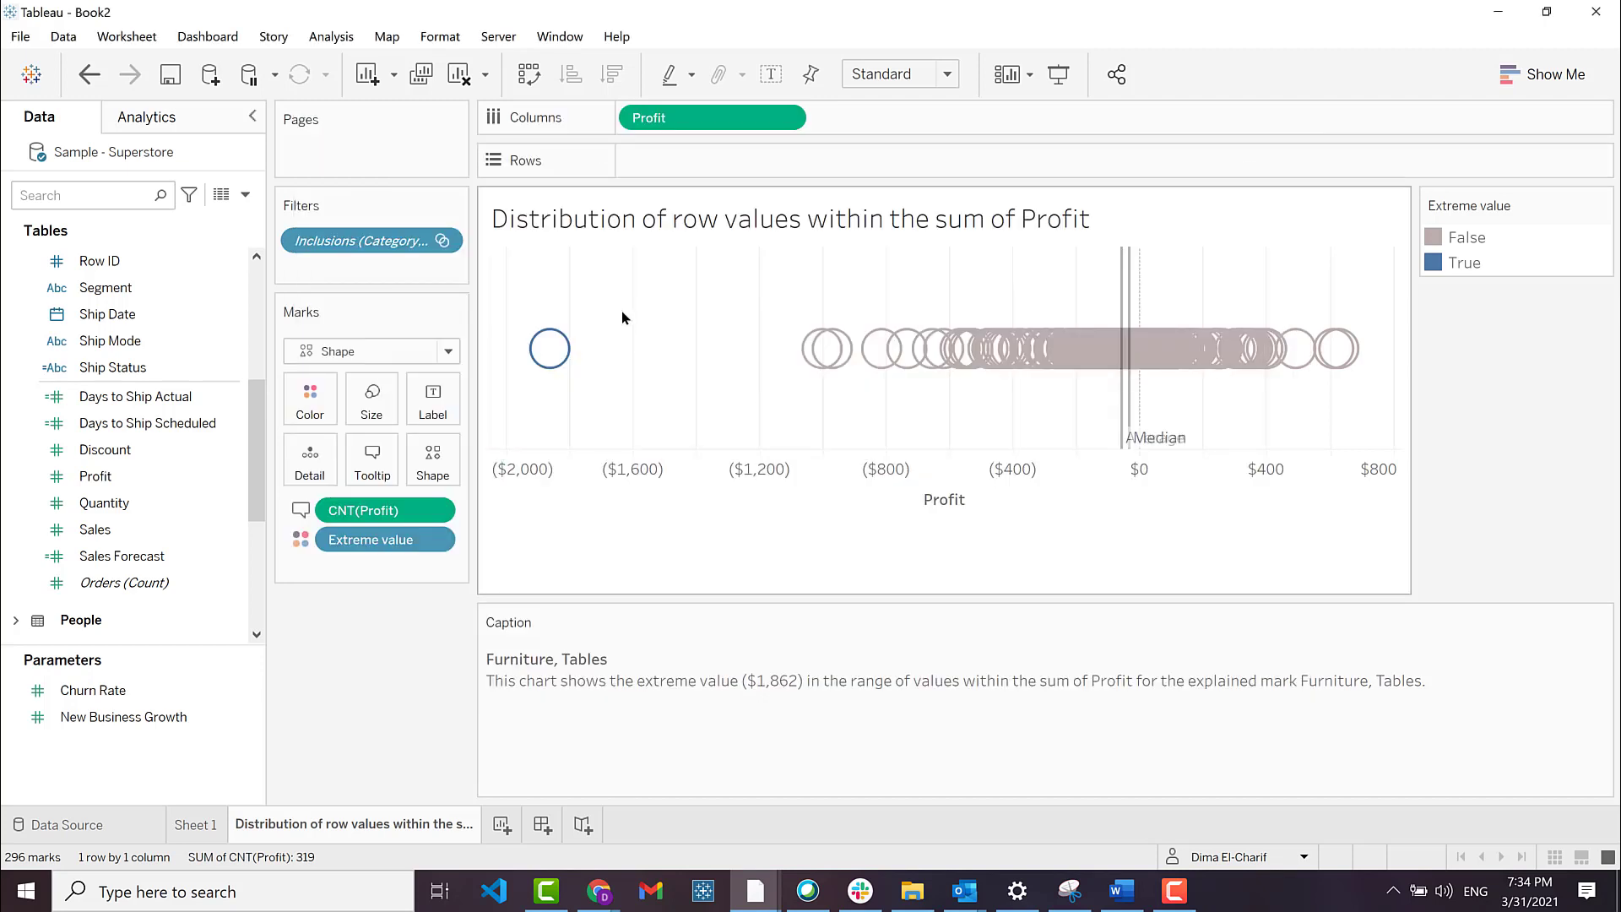
- Label the marks in the profit distribution chart with the Discount measure
mouse_move(569, 350)
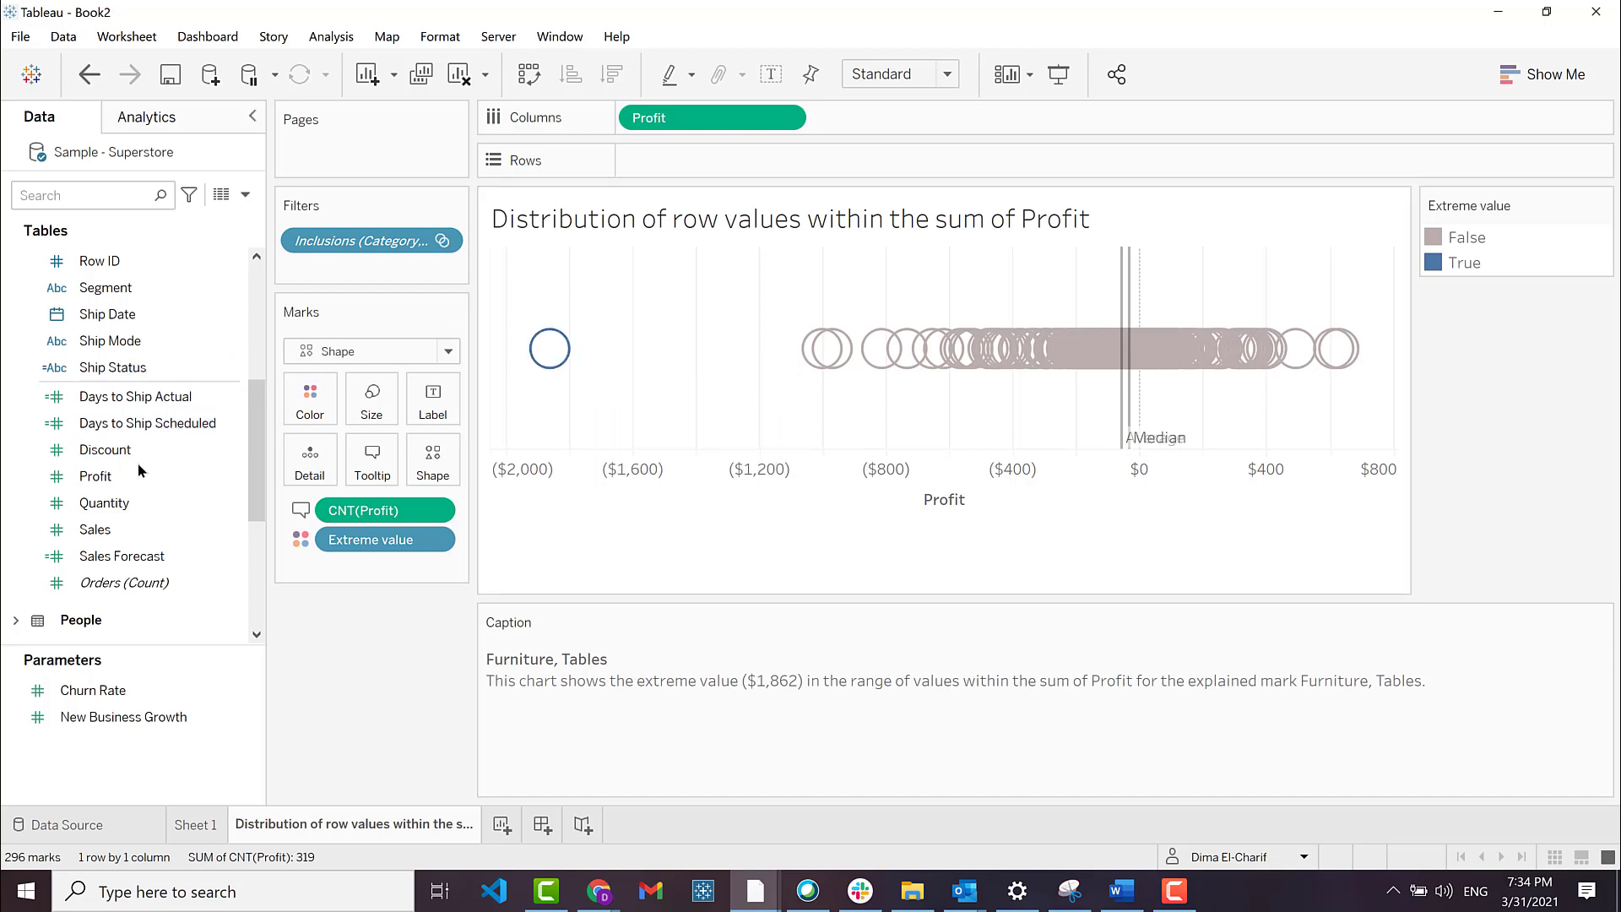
left_click_drag(148, 457, 432, 410)
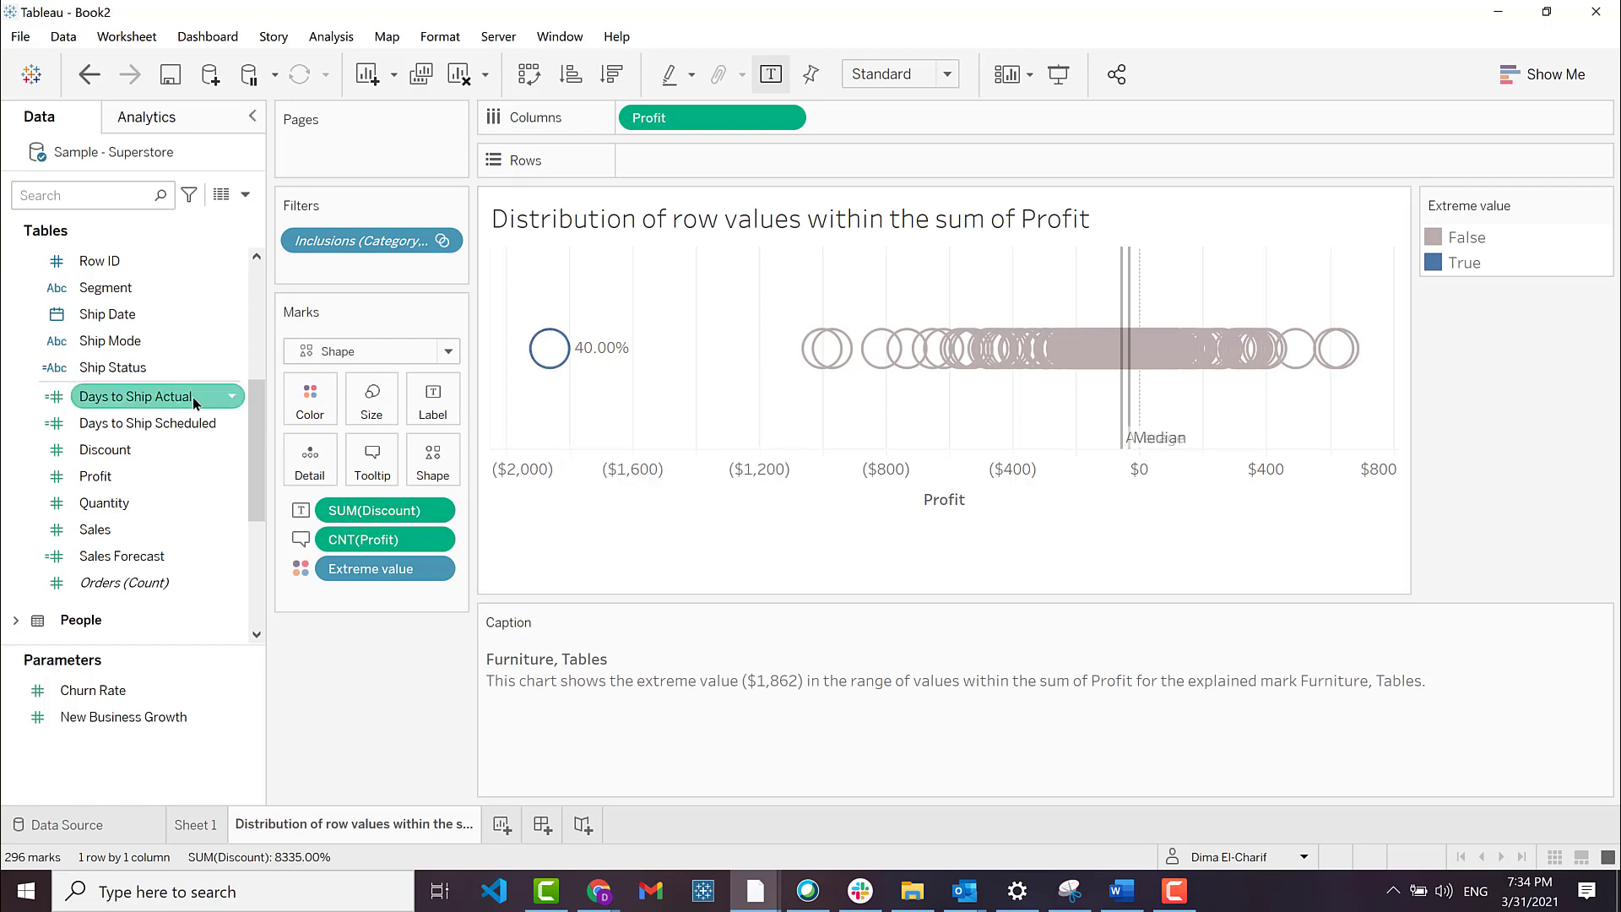
scroll(192, 397, "up", 1)
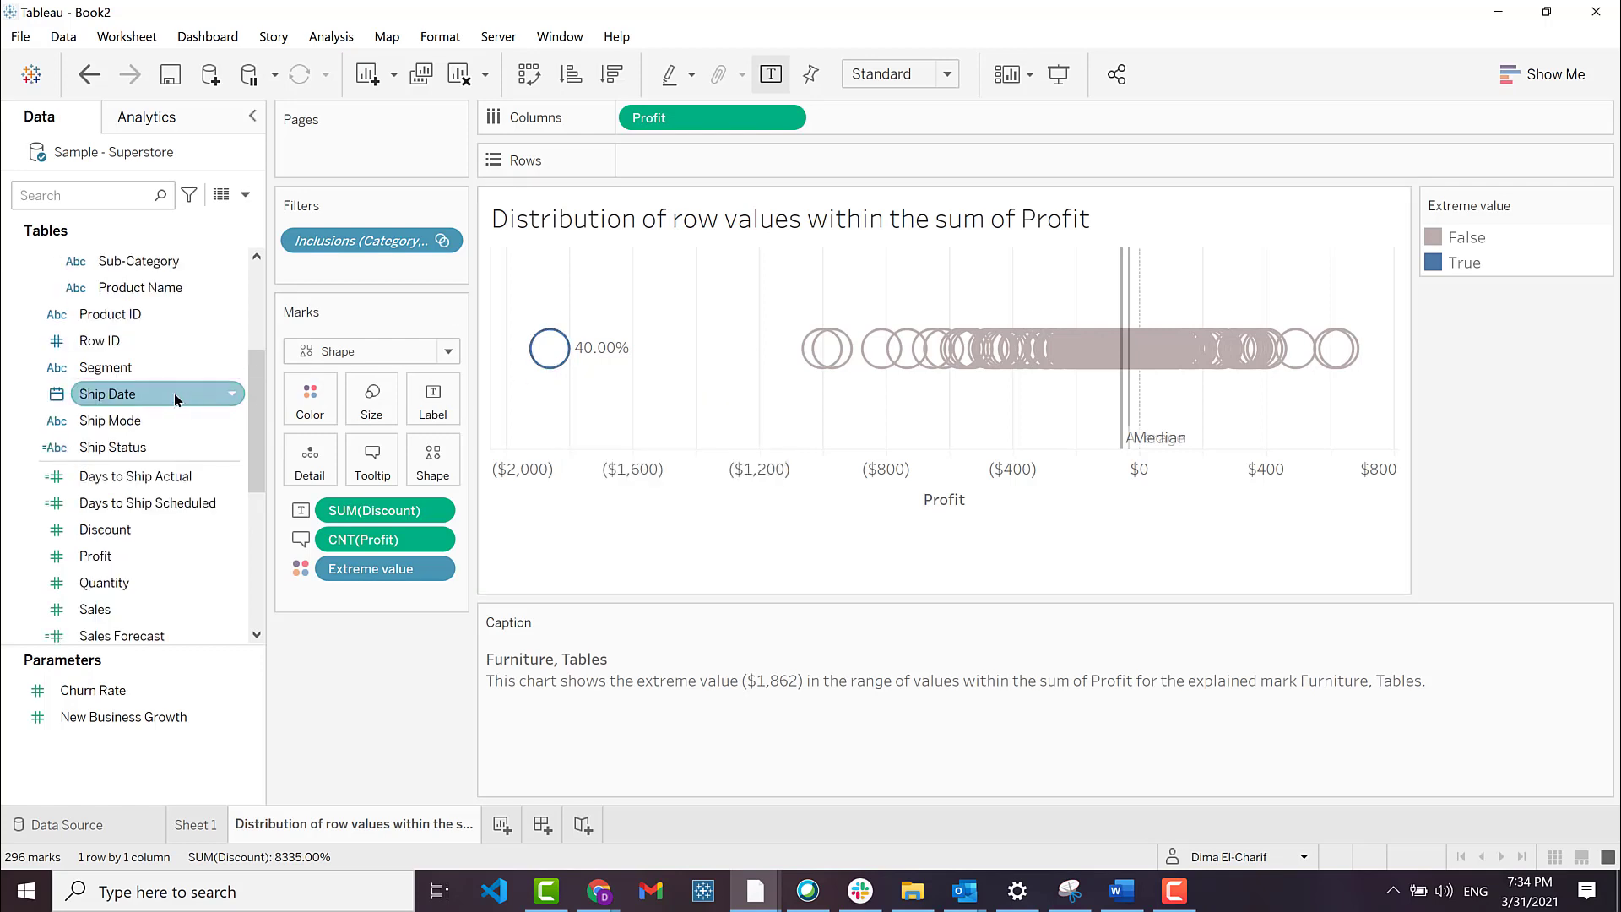
- Label the profit distribution marks with Customer Name and with City, including its Country/Region and State levels
scroll(174, 392, "up", 3)
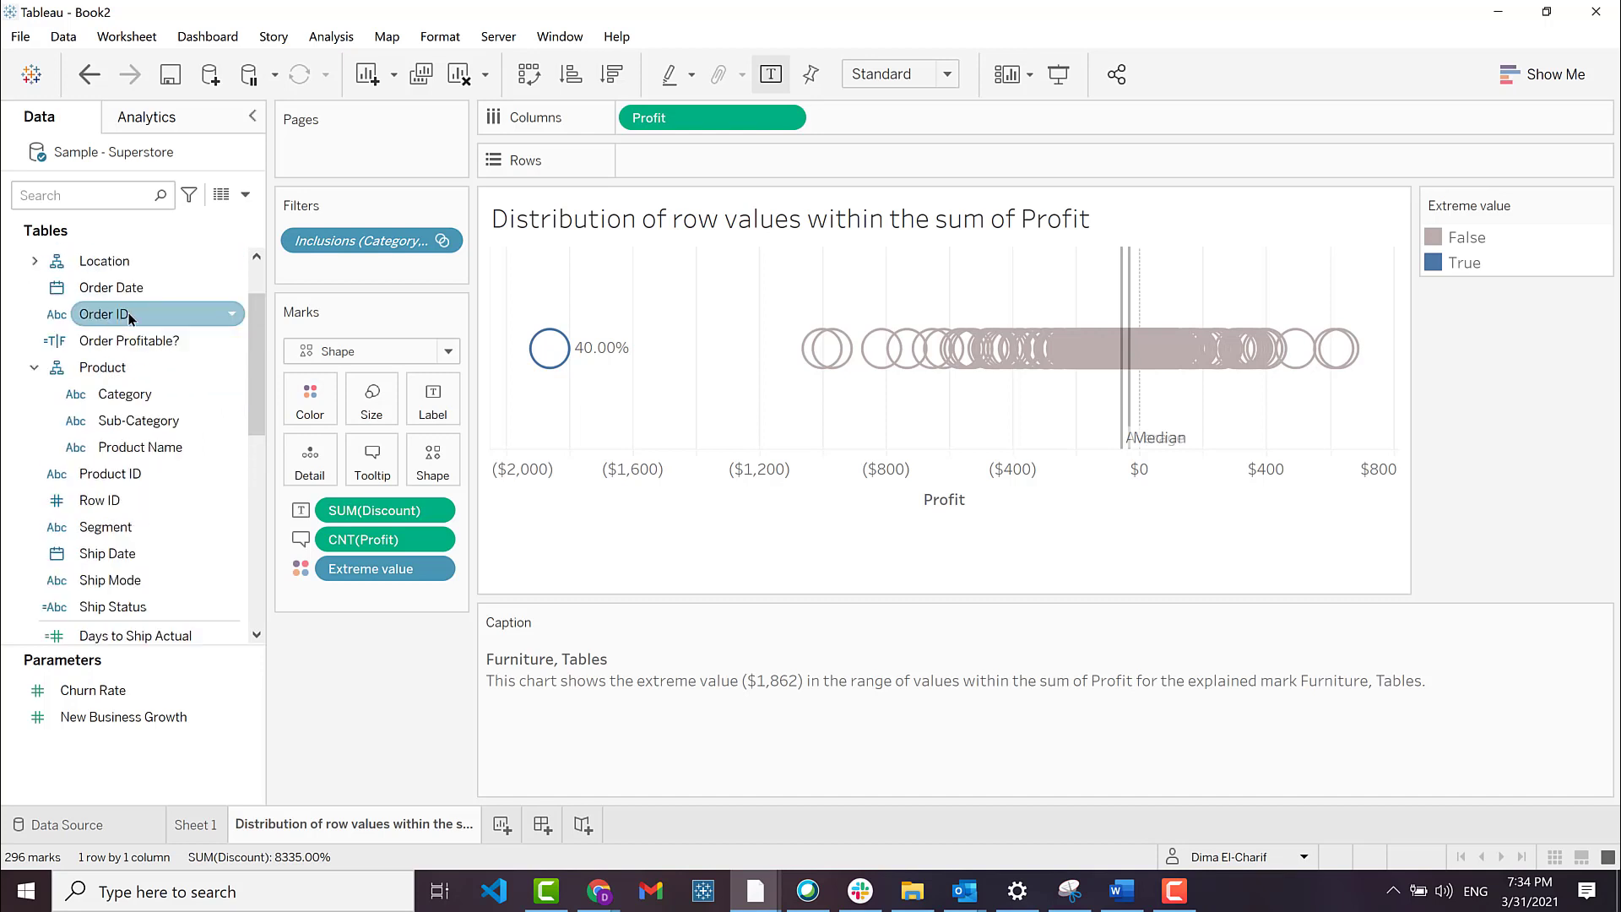
left_click_drag(126, 287, 429, 415)
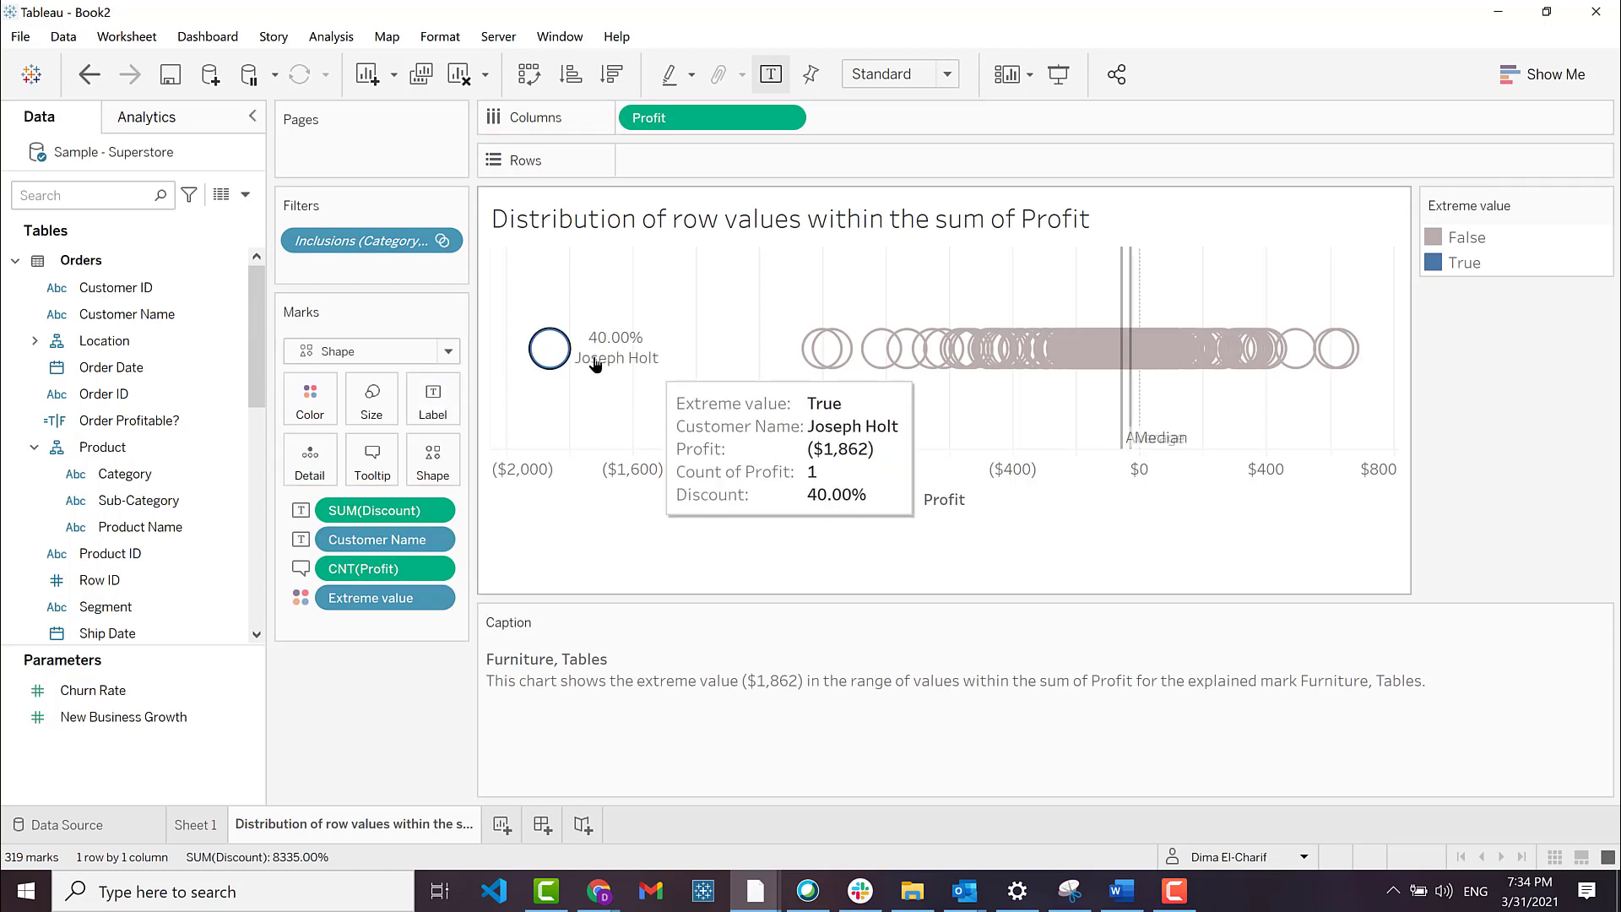
left_click(35, 341)
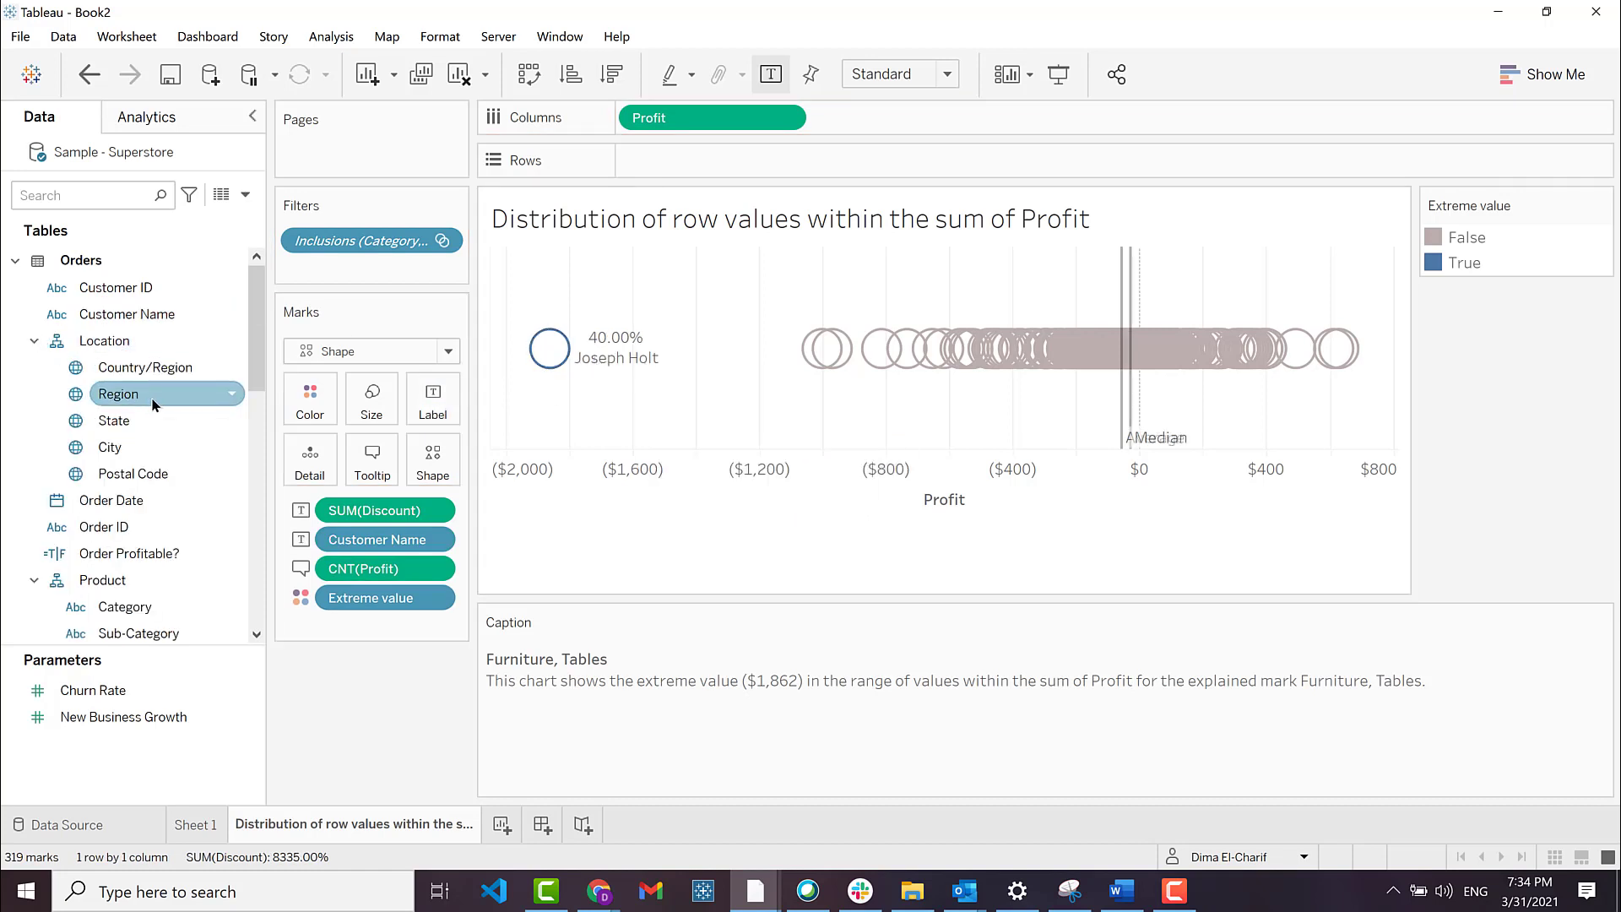
left_click_drag(137, 448, 430, 409)
mouse_move(629, 378)
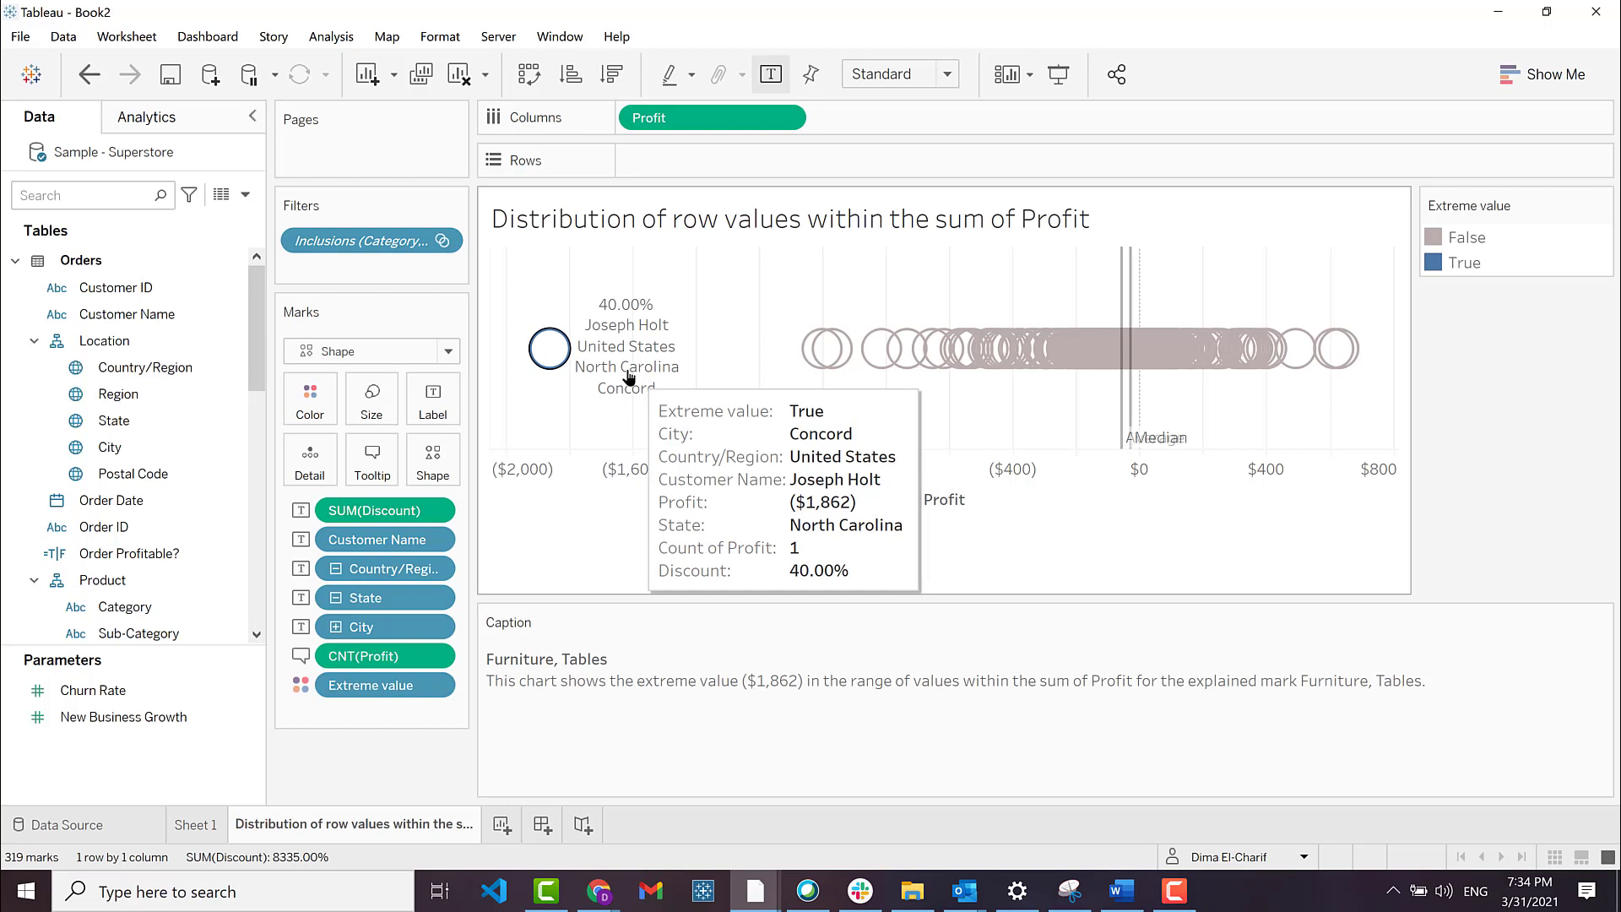
scroll(121, 413, "down", 2)
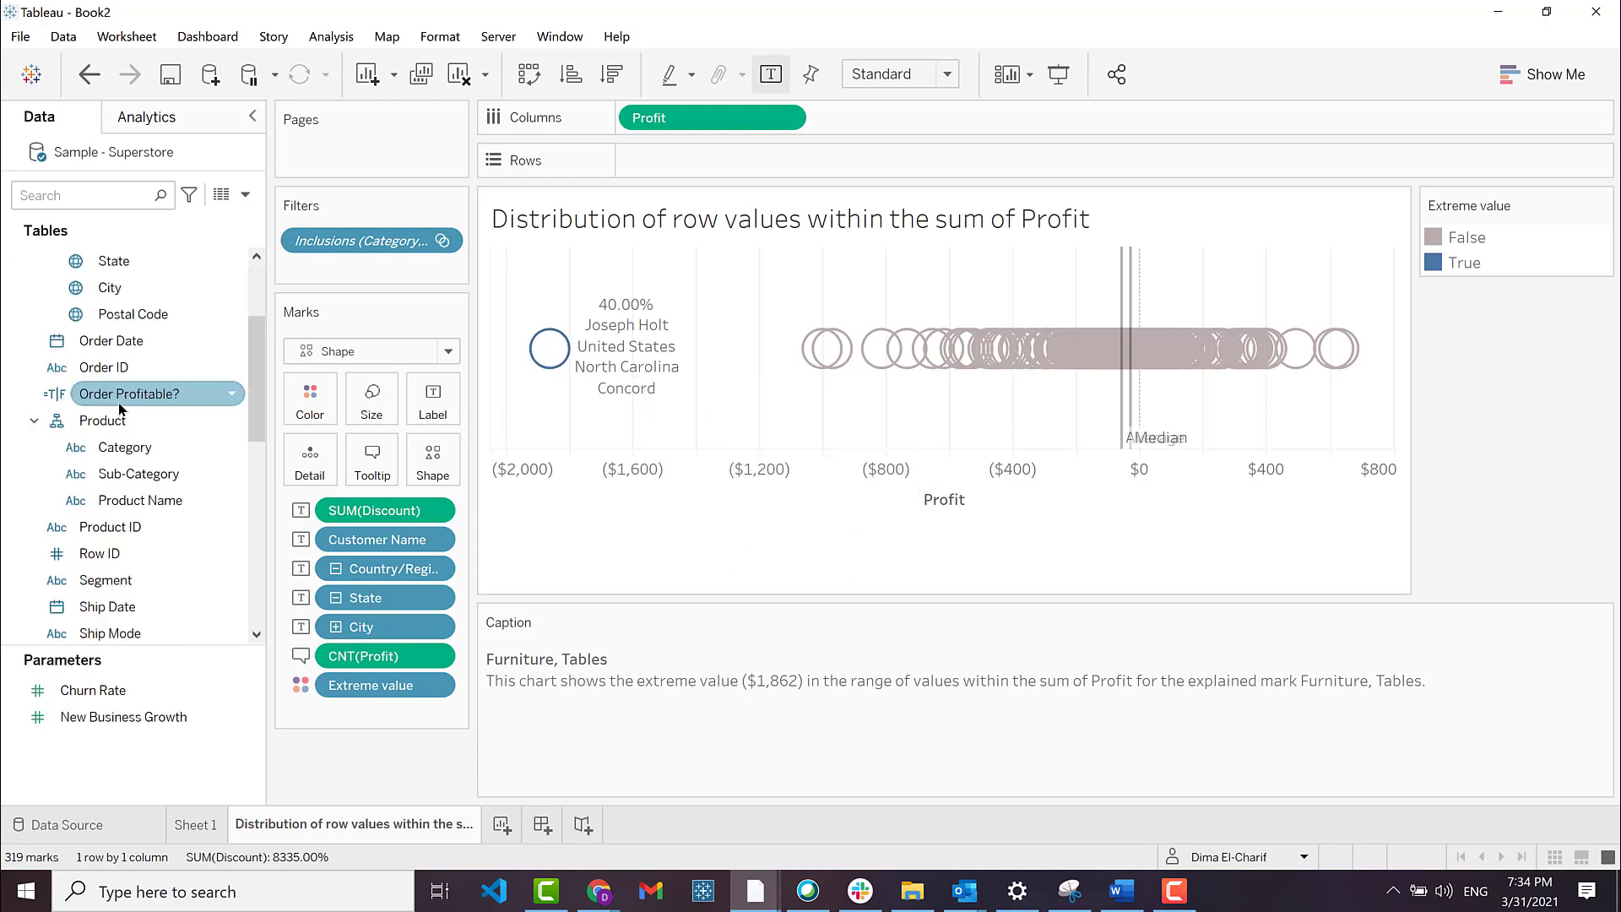
scroll(120, 411, "down", 1)
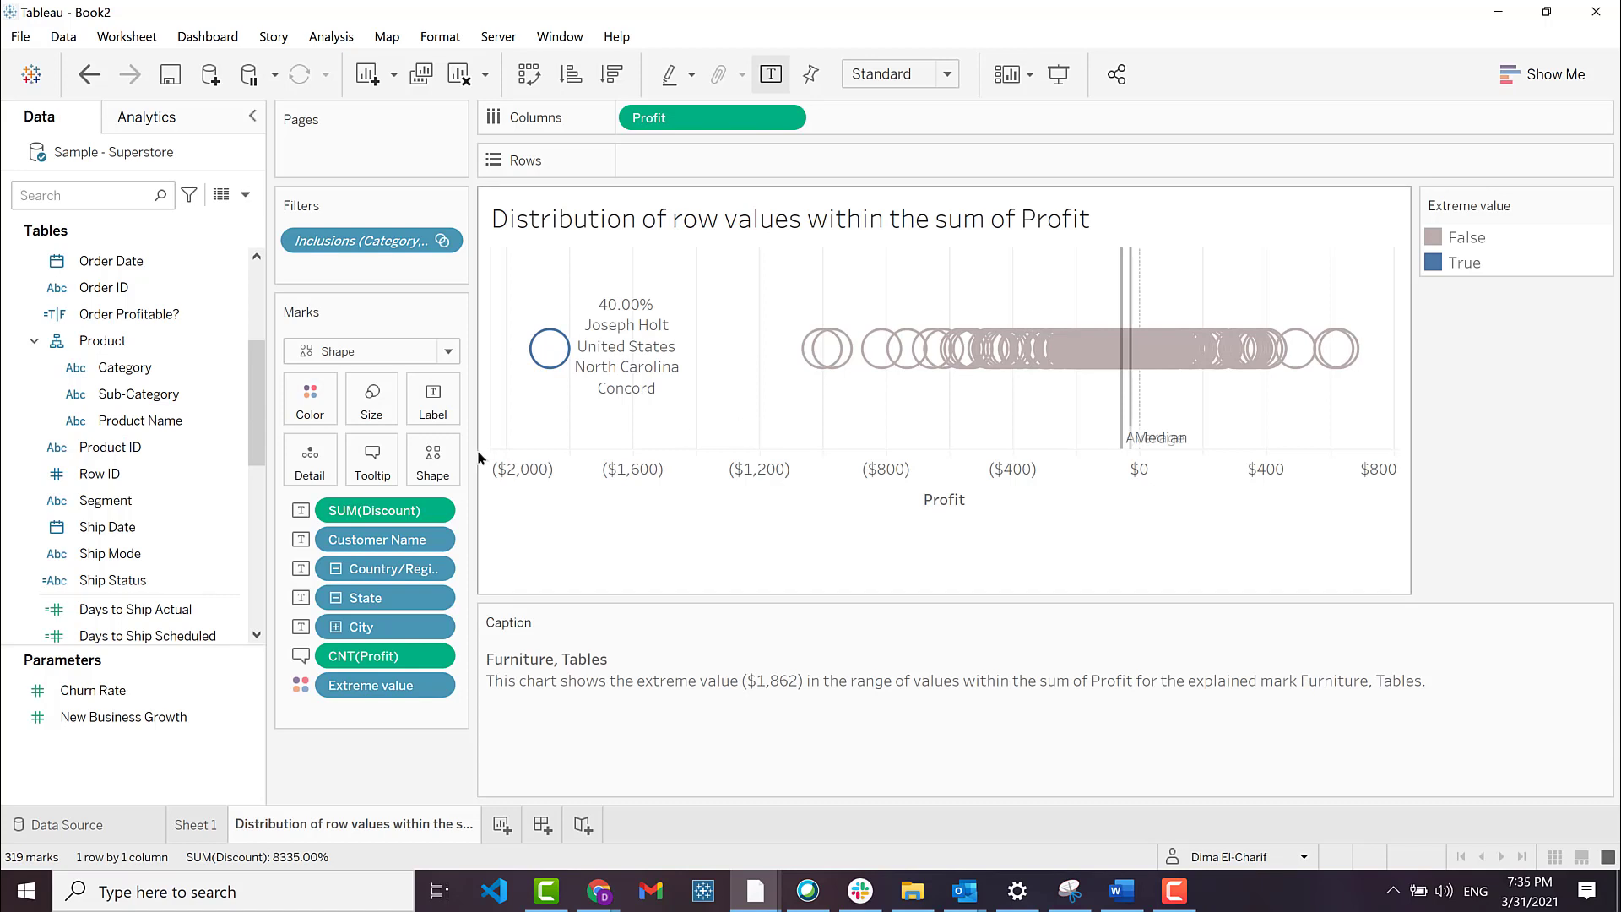
scroll(114, 498, "down", 3)
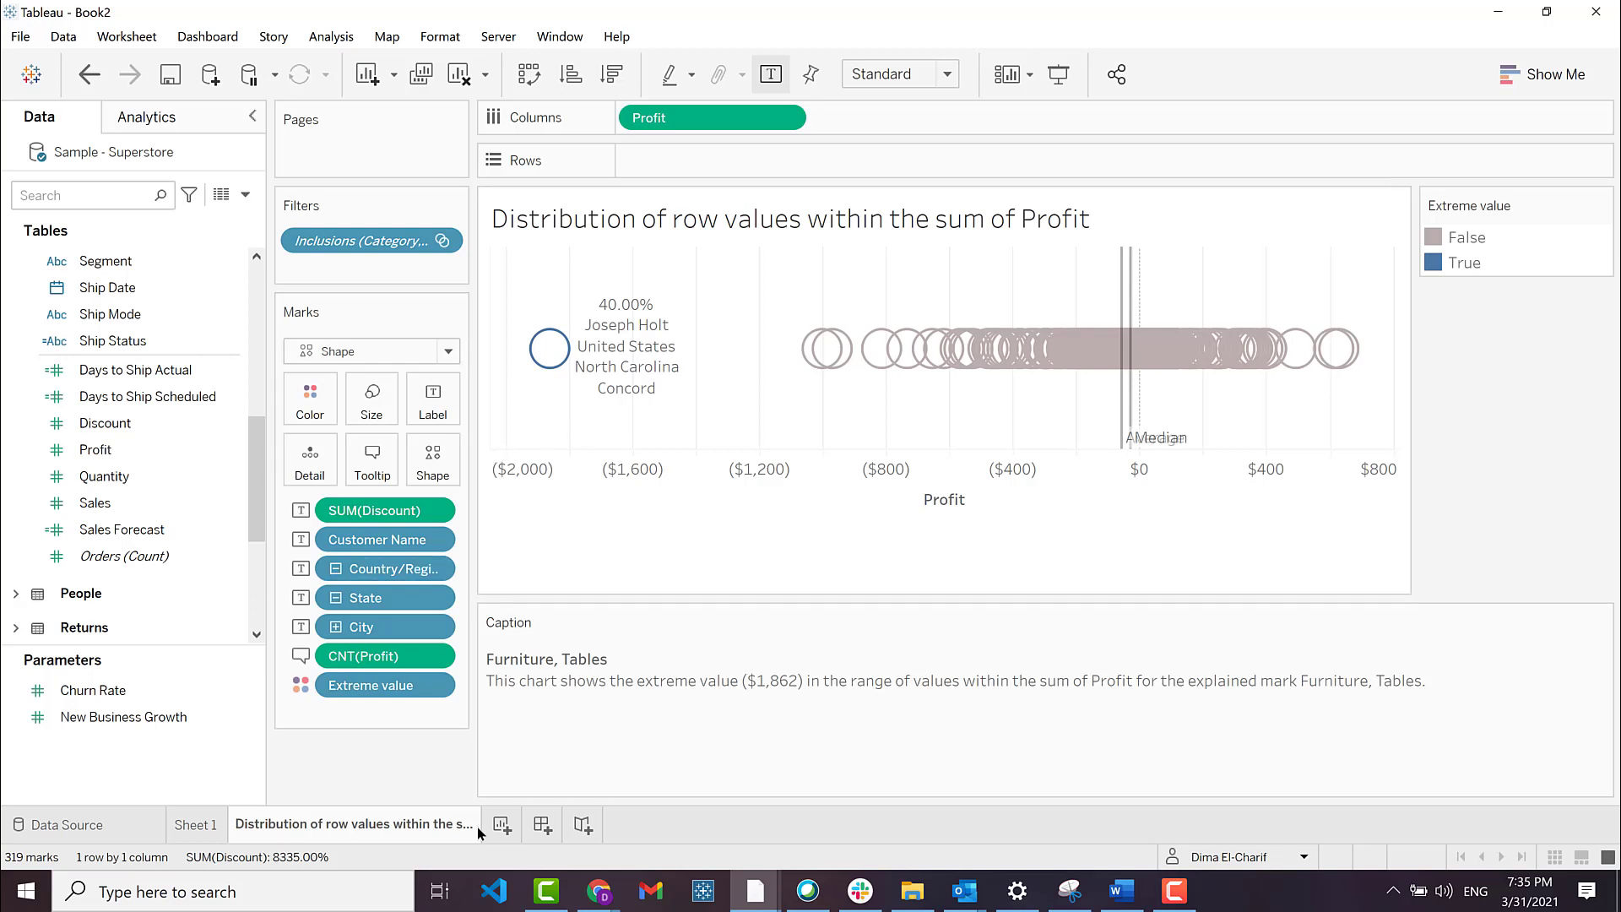
- Create a new worksheet and build a map from the Country/Region field
left_click(500, 825)
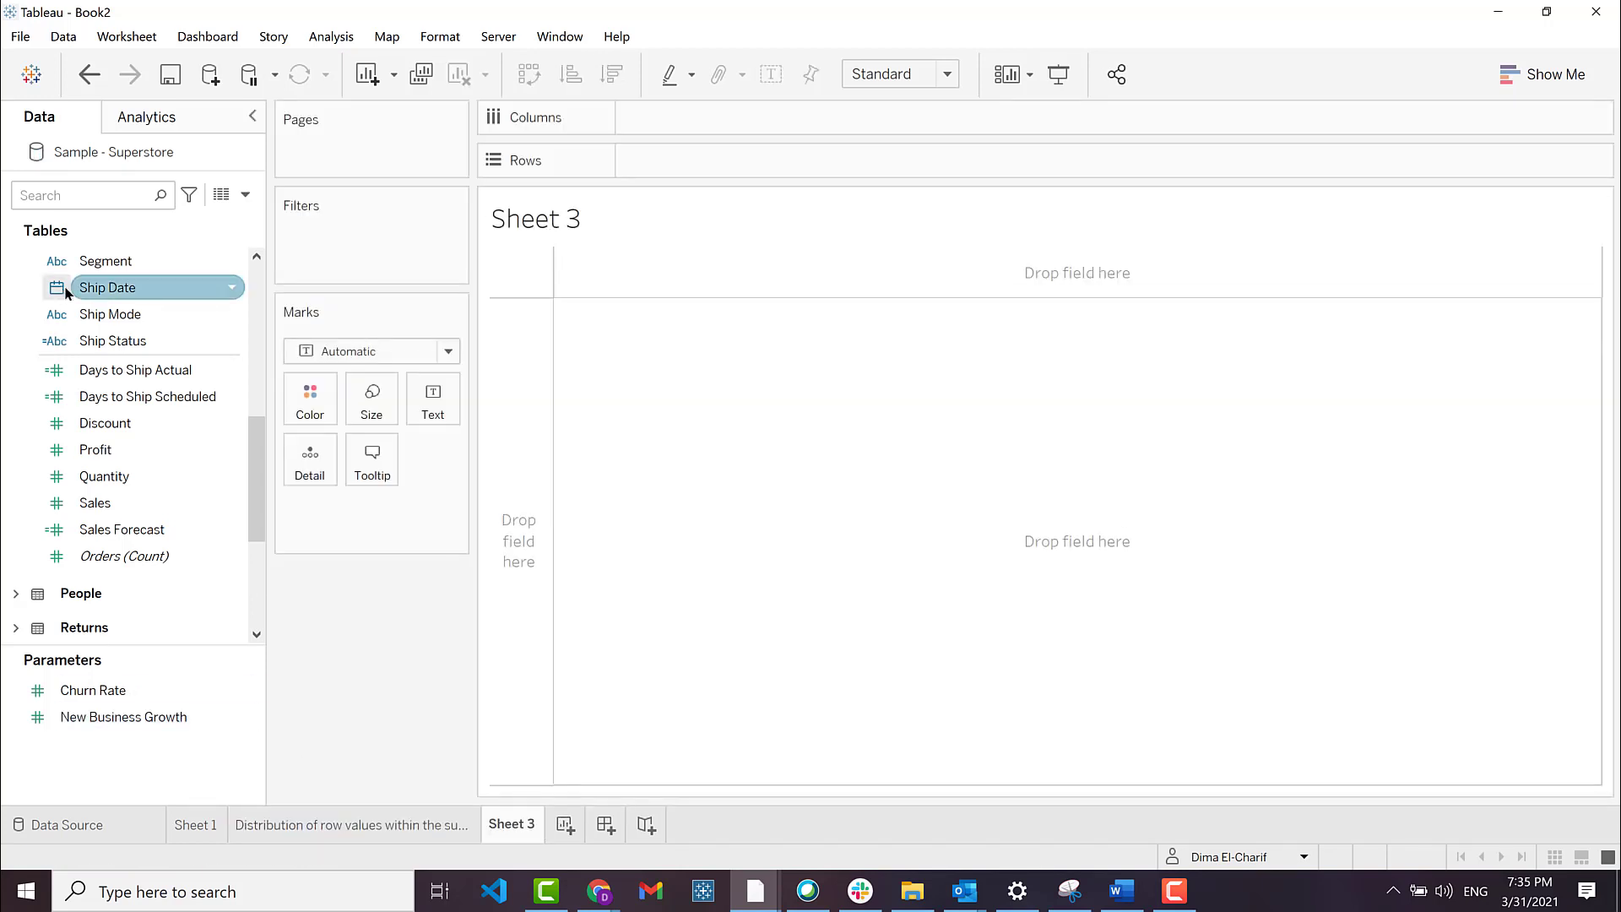
scroll(111, 300, "up", 7)
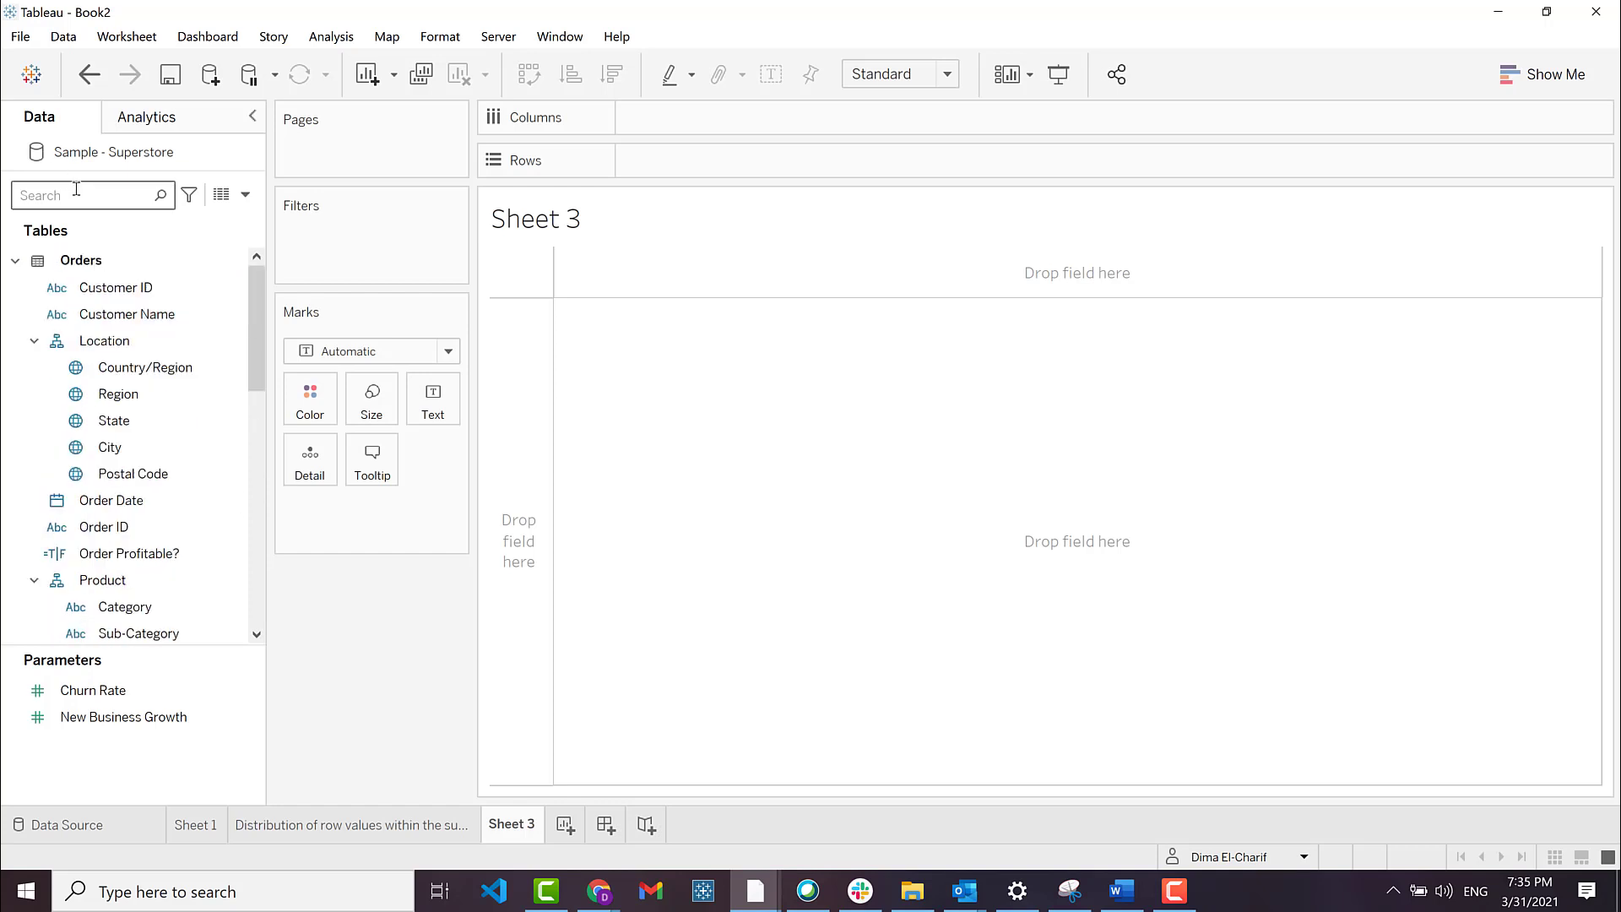
key("c")
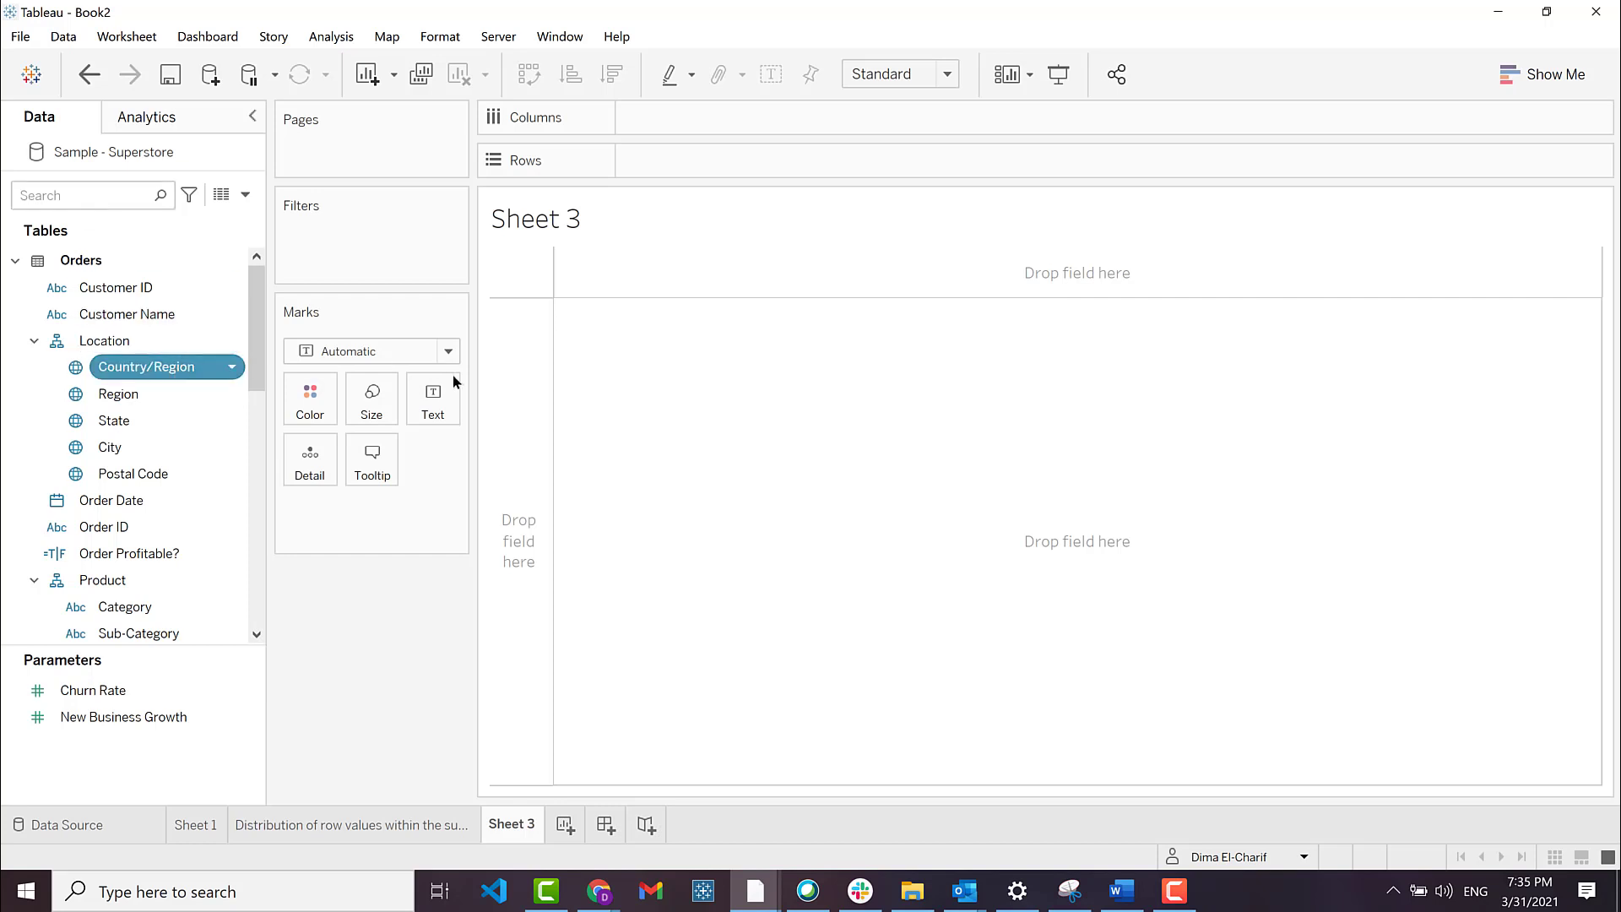
left_click_drag(420, 410, 451, 372)
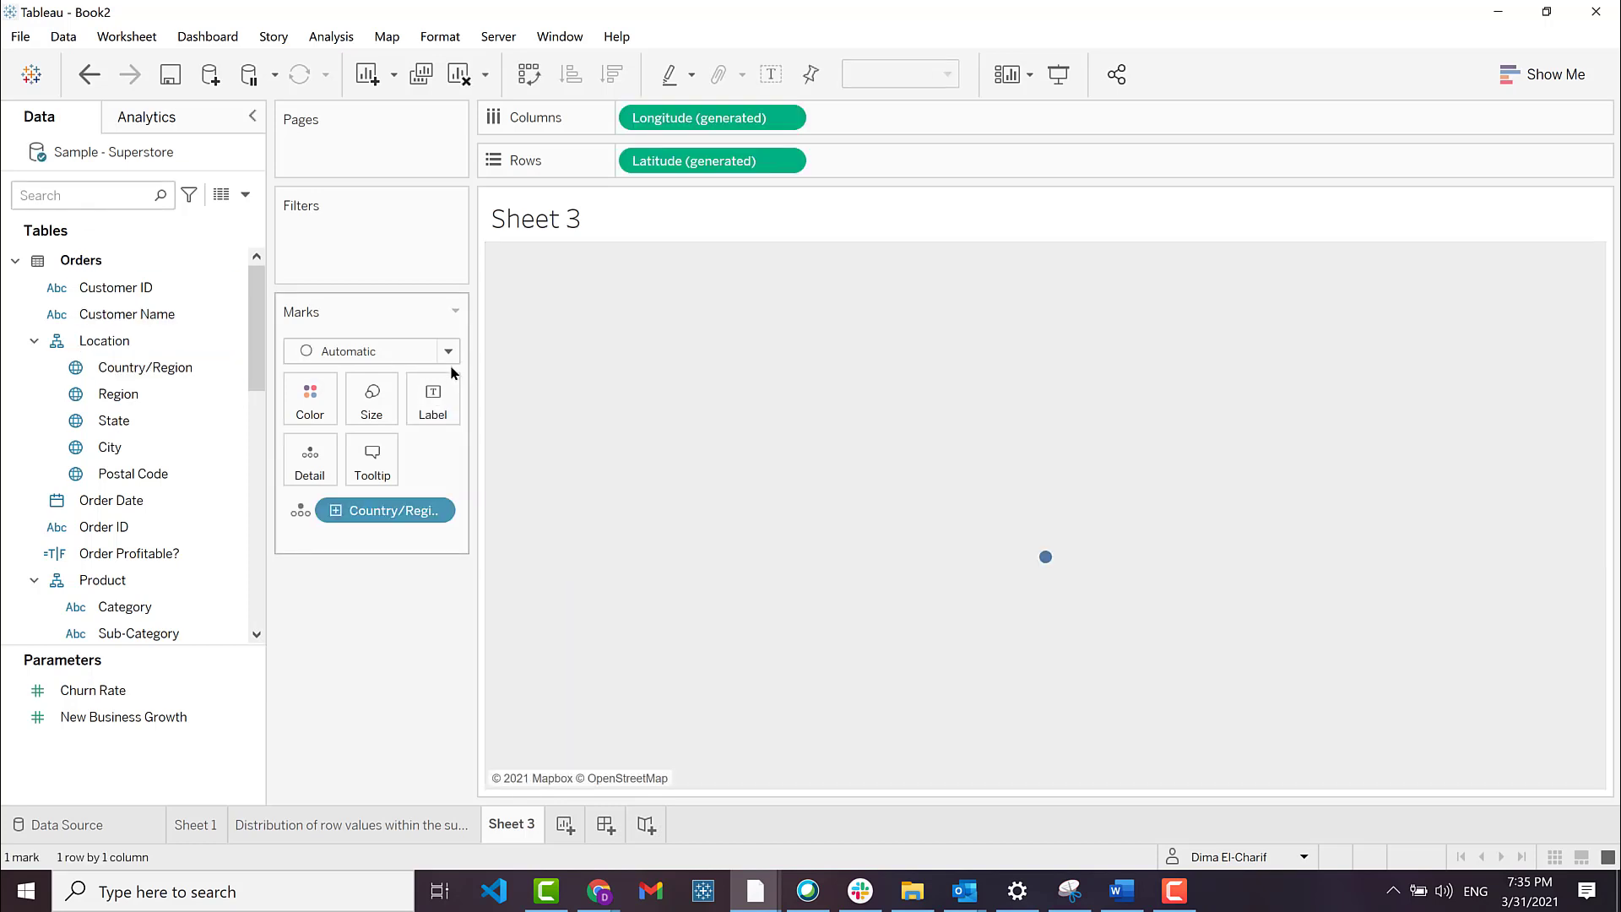
- Color the map by Profit and drill the Country/Region hierarchy down to Region
left_click(108, 199)
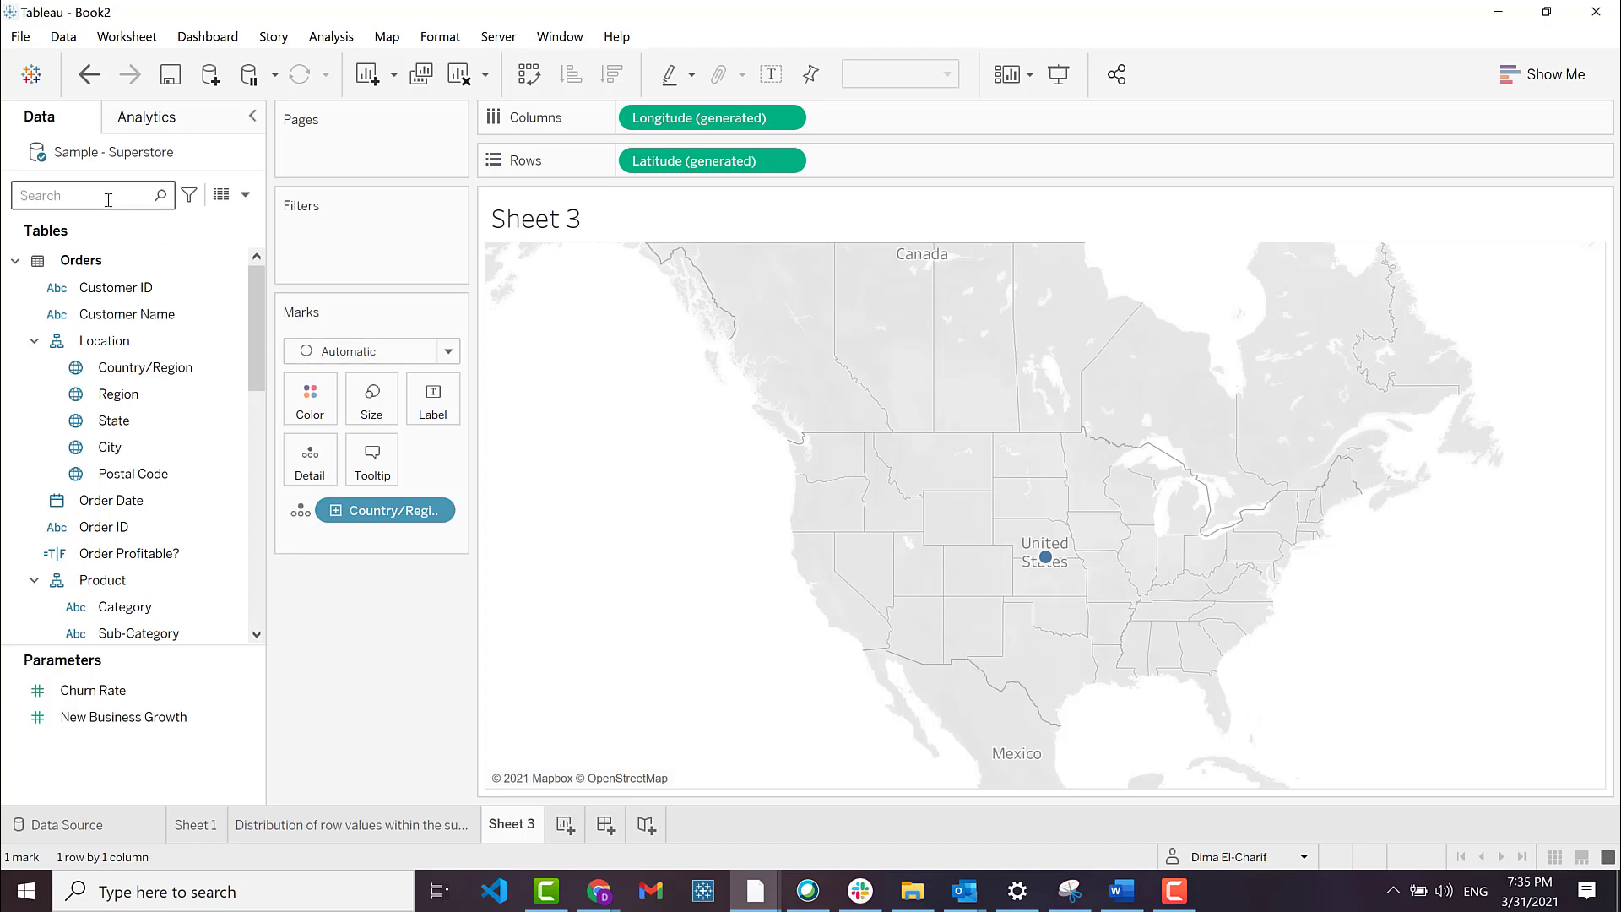
type("profit")
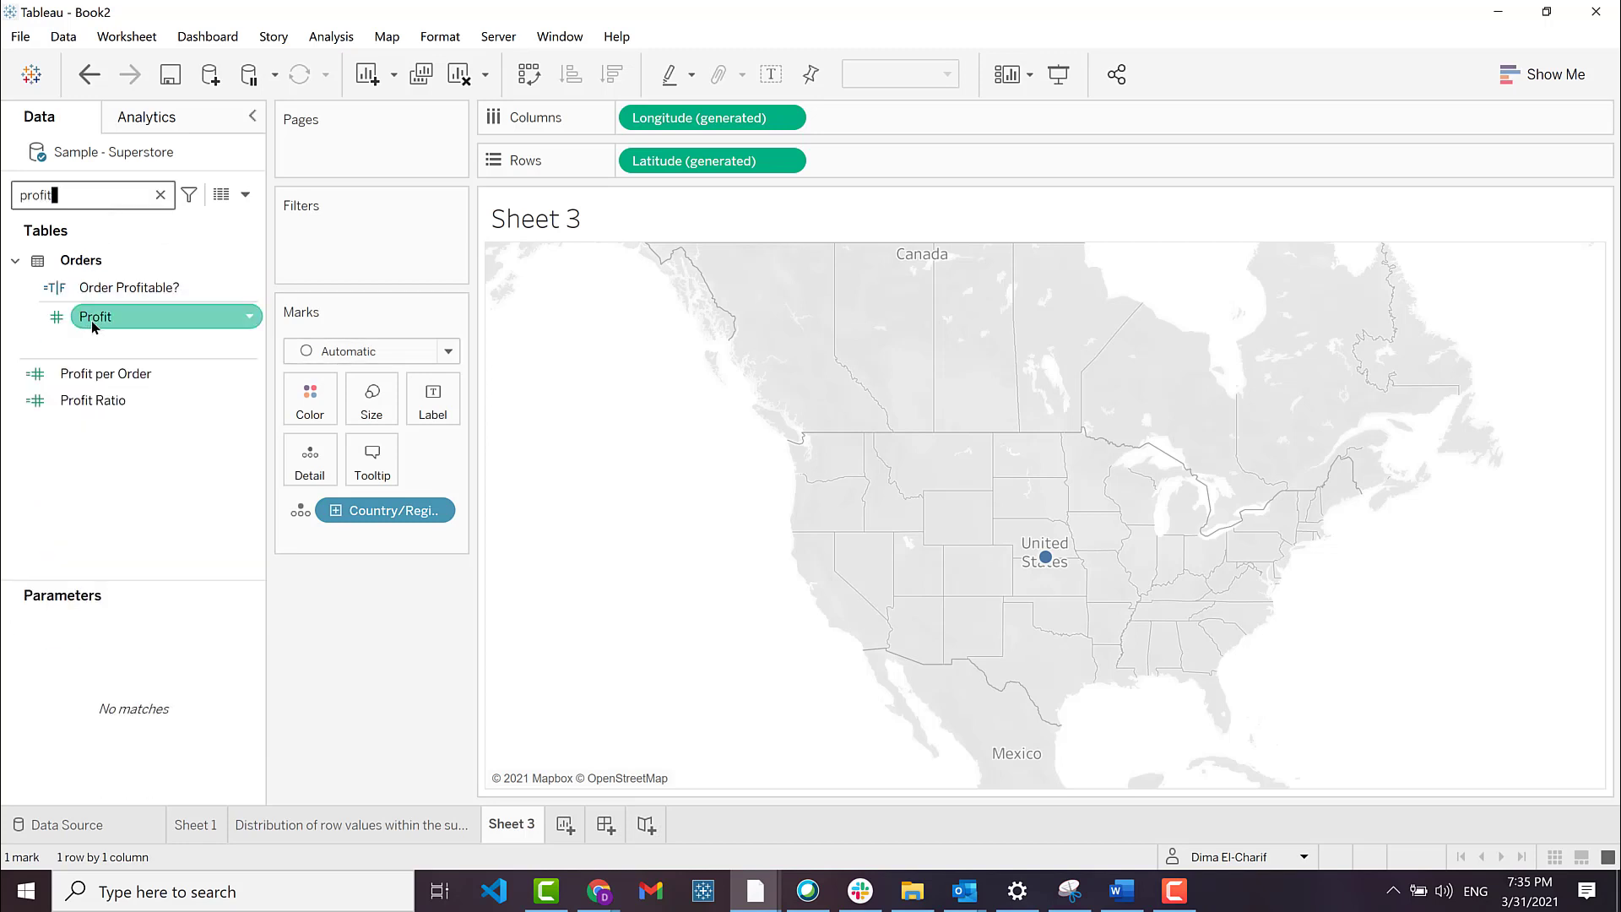
left_click_drag(93, 327, 281, 415)
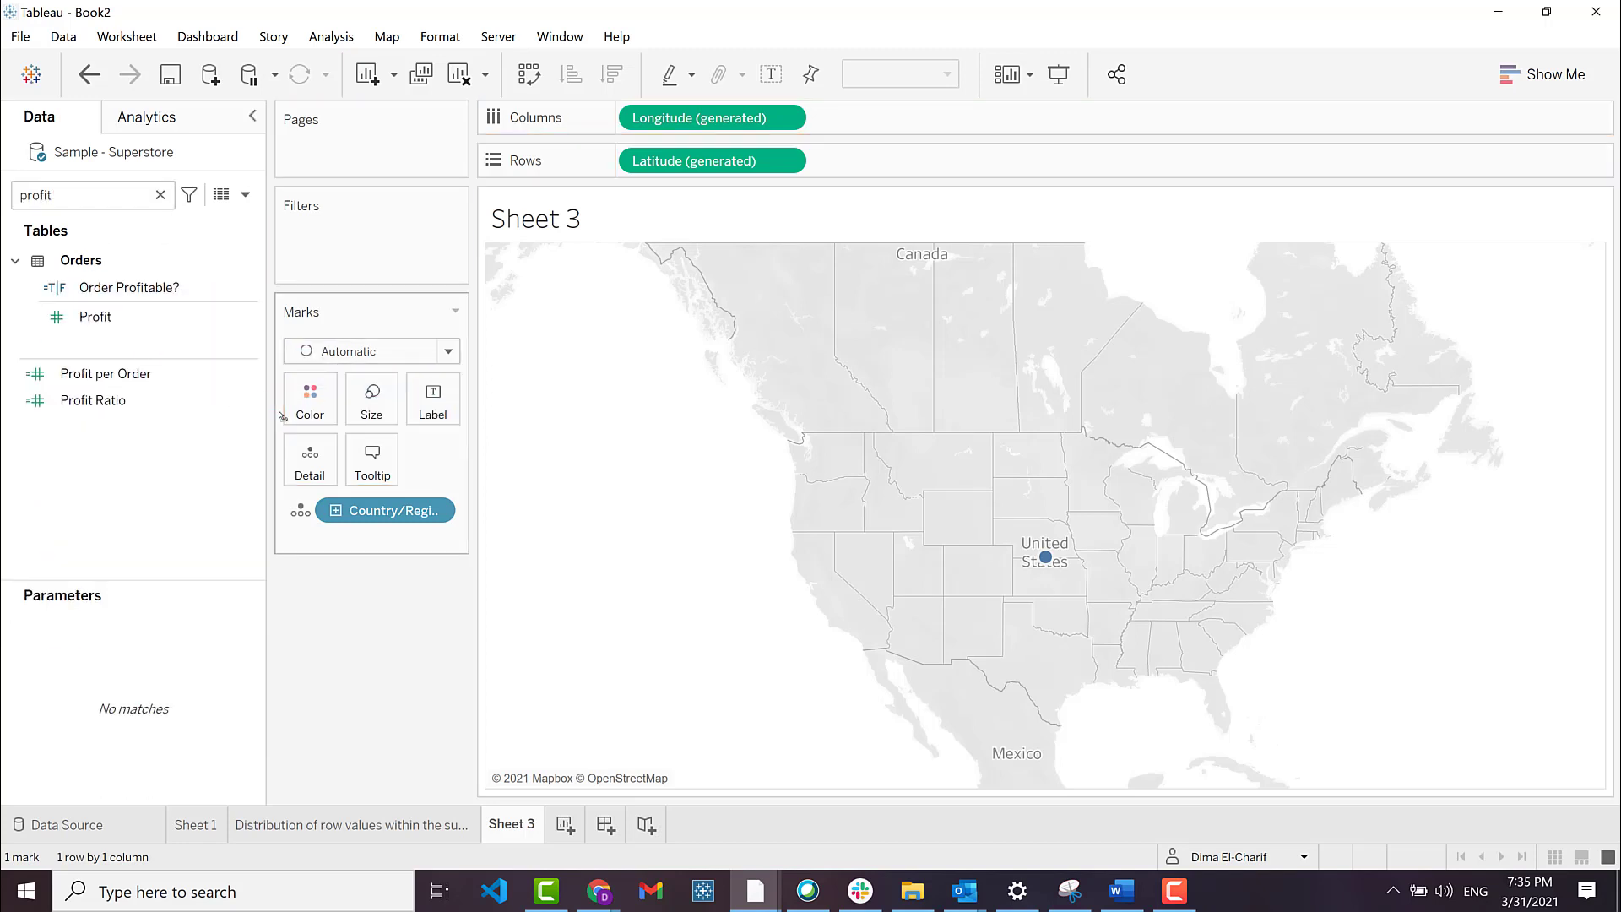
left_click_drag(163, 316, 311, 398)
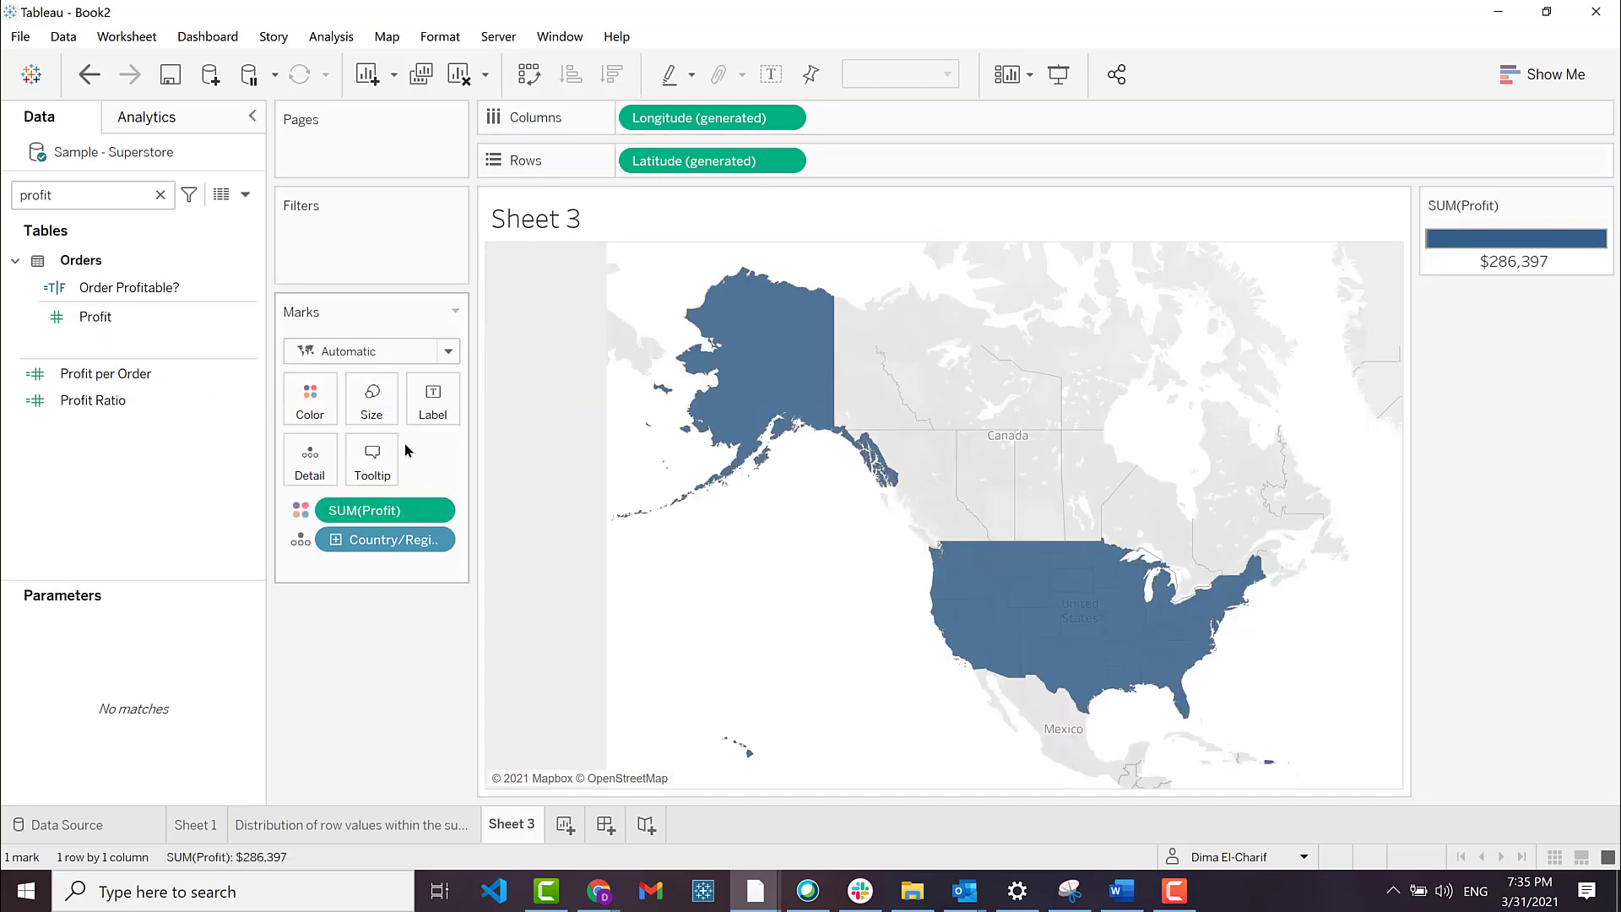
left_click(336, 540)
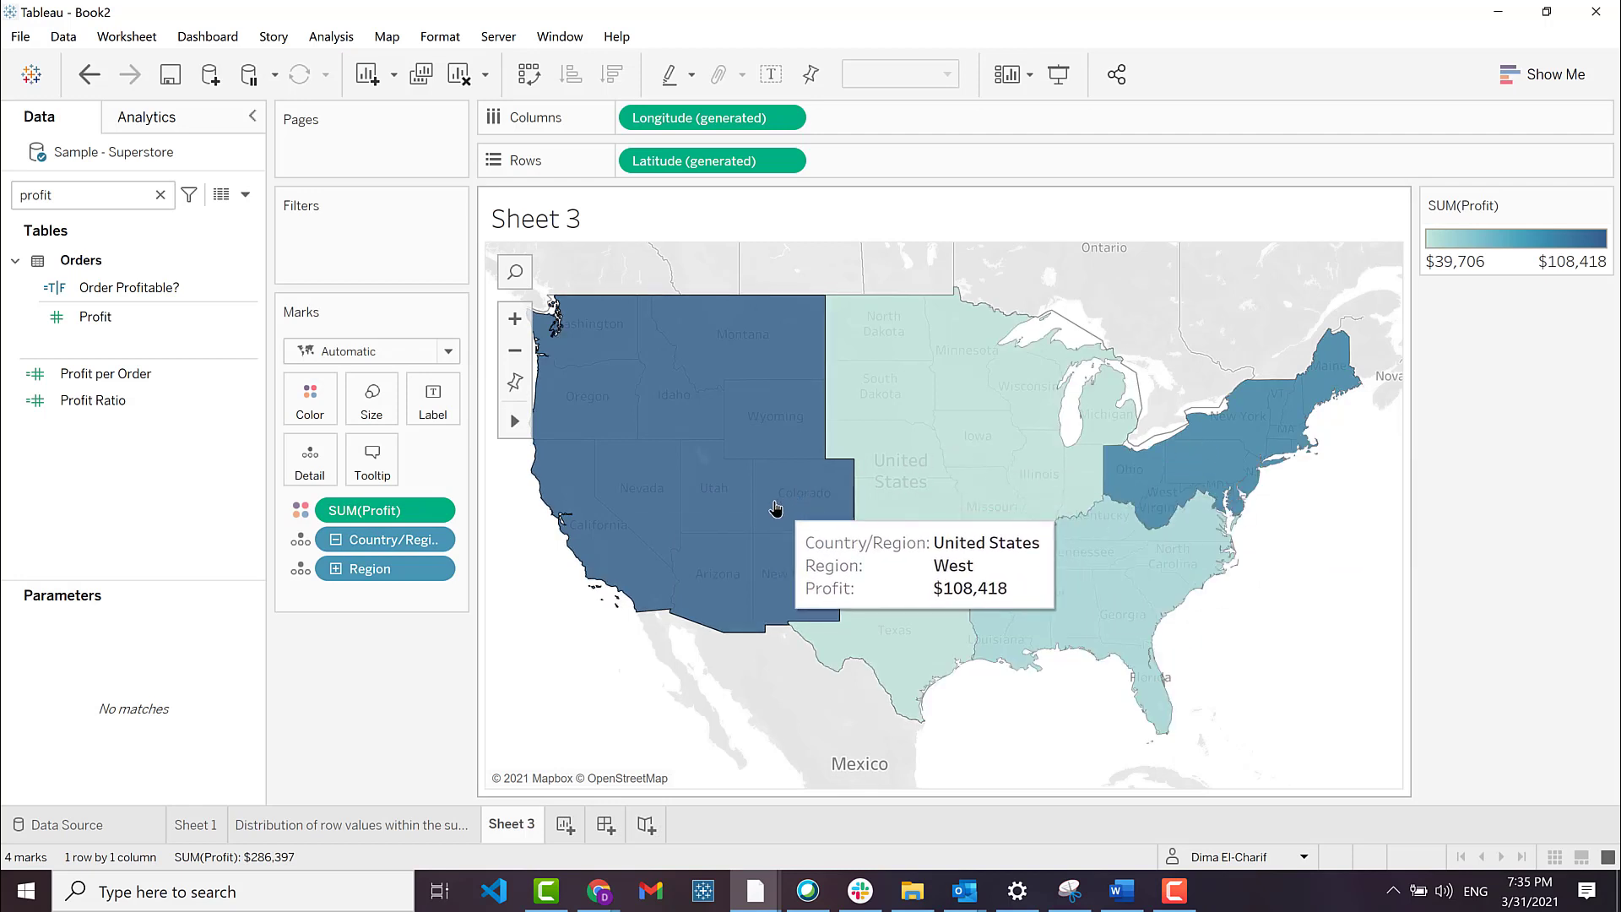
- Rename the map worksheet as "profits by region"
double_click(510, 824)
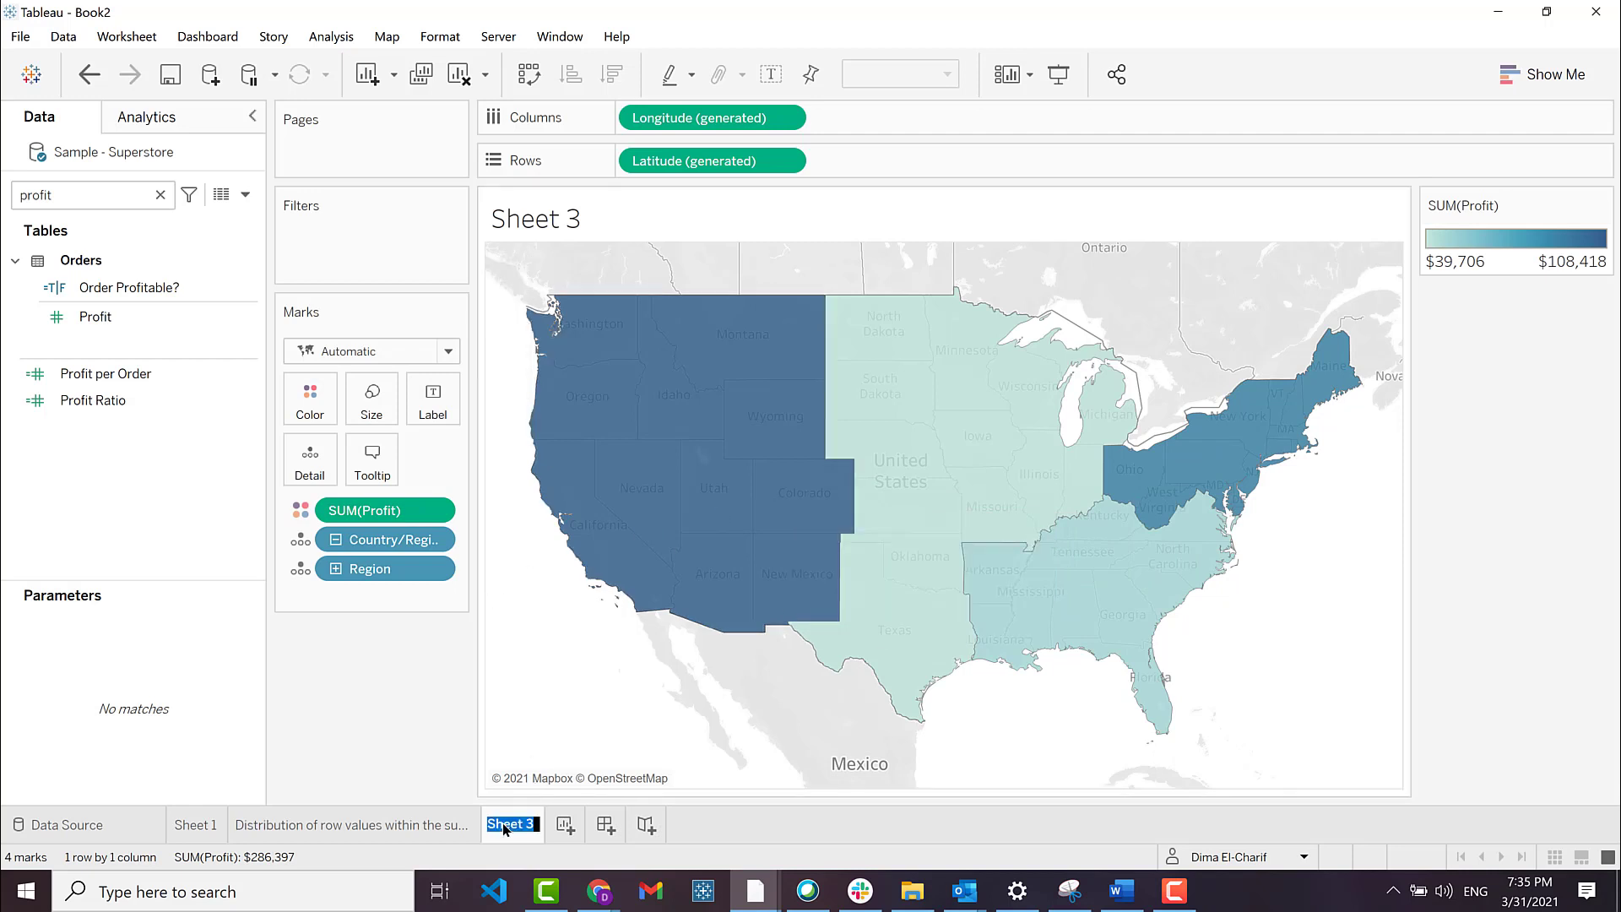
type("profits by r")
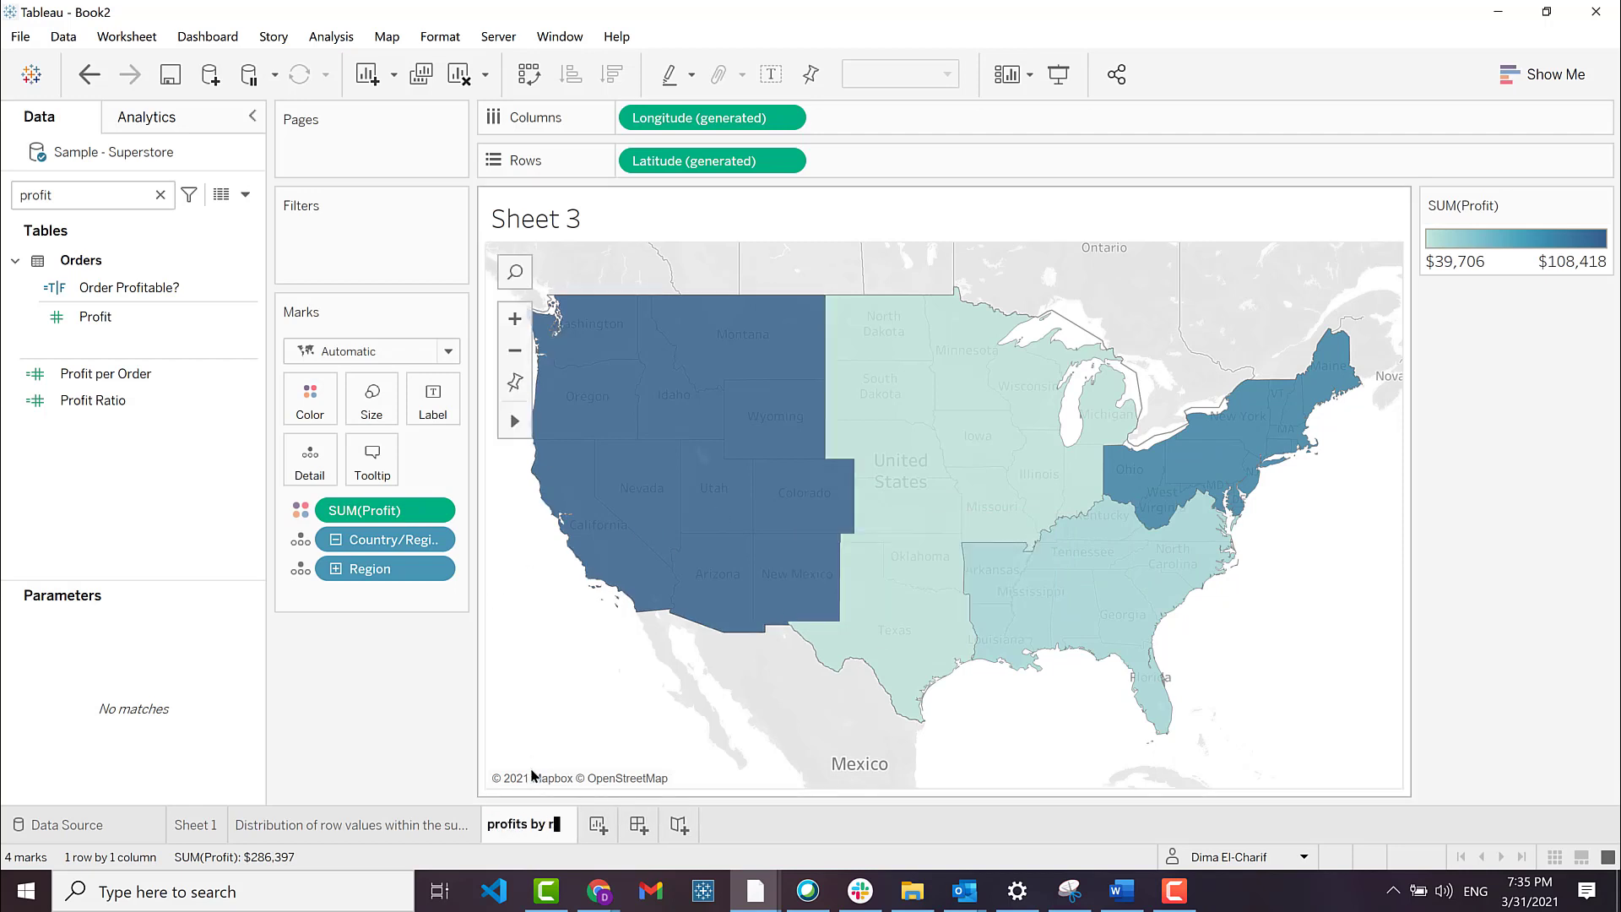
type("egion")
key("Return")
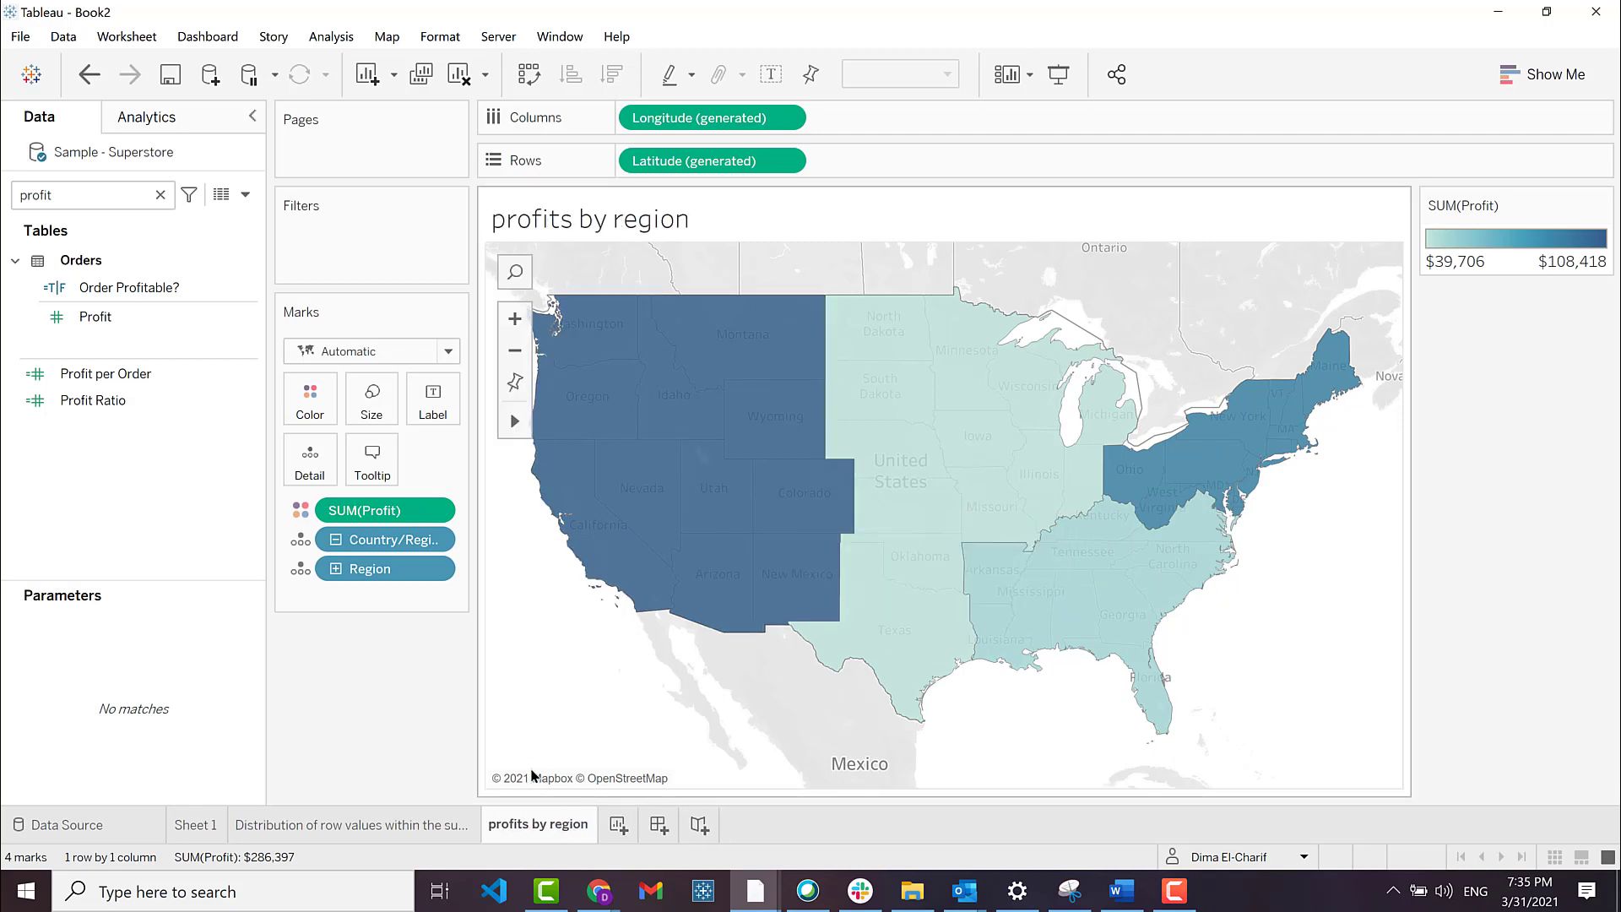
- Create another worksheet with the Profit and Sales measures on Rows
left_click(623, 824)
double_click(116, 316)
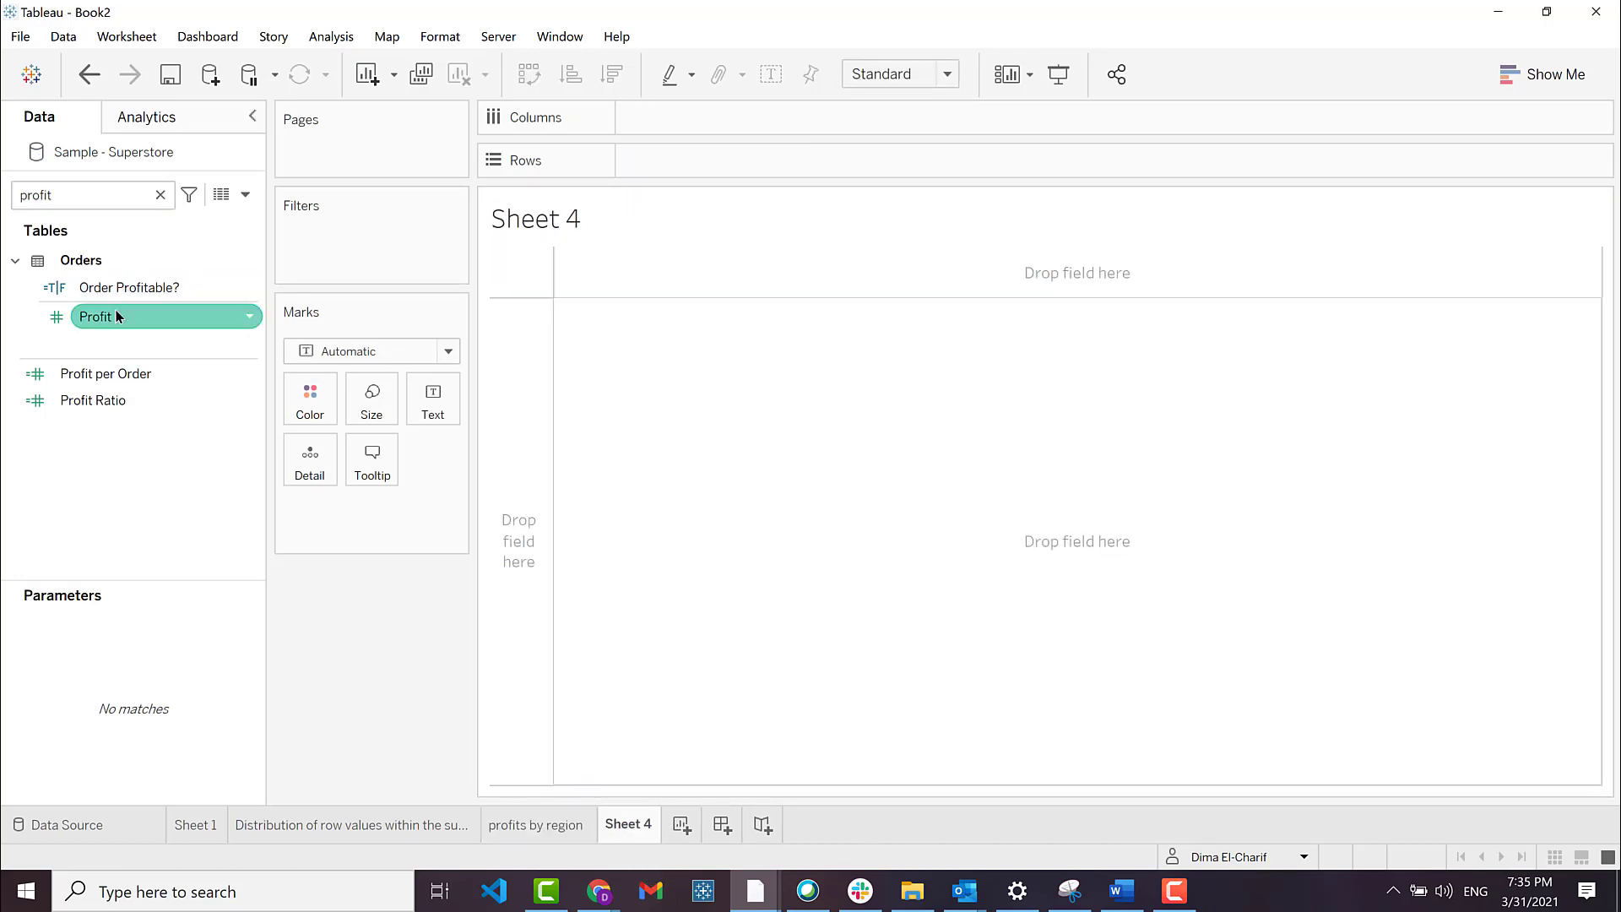
left_click(160, 196)
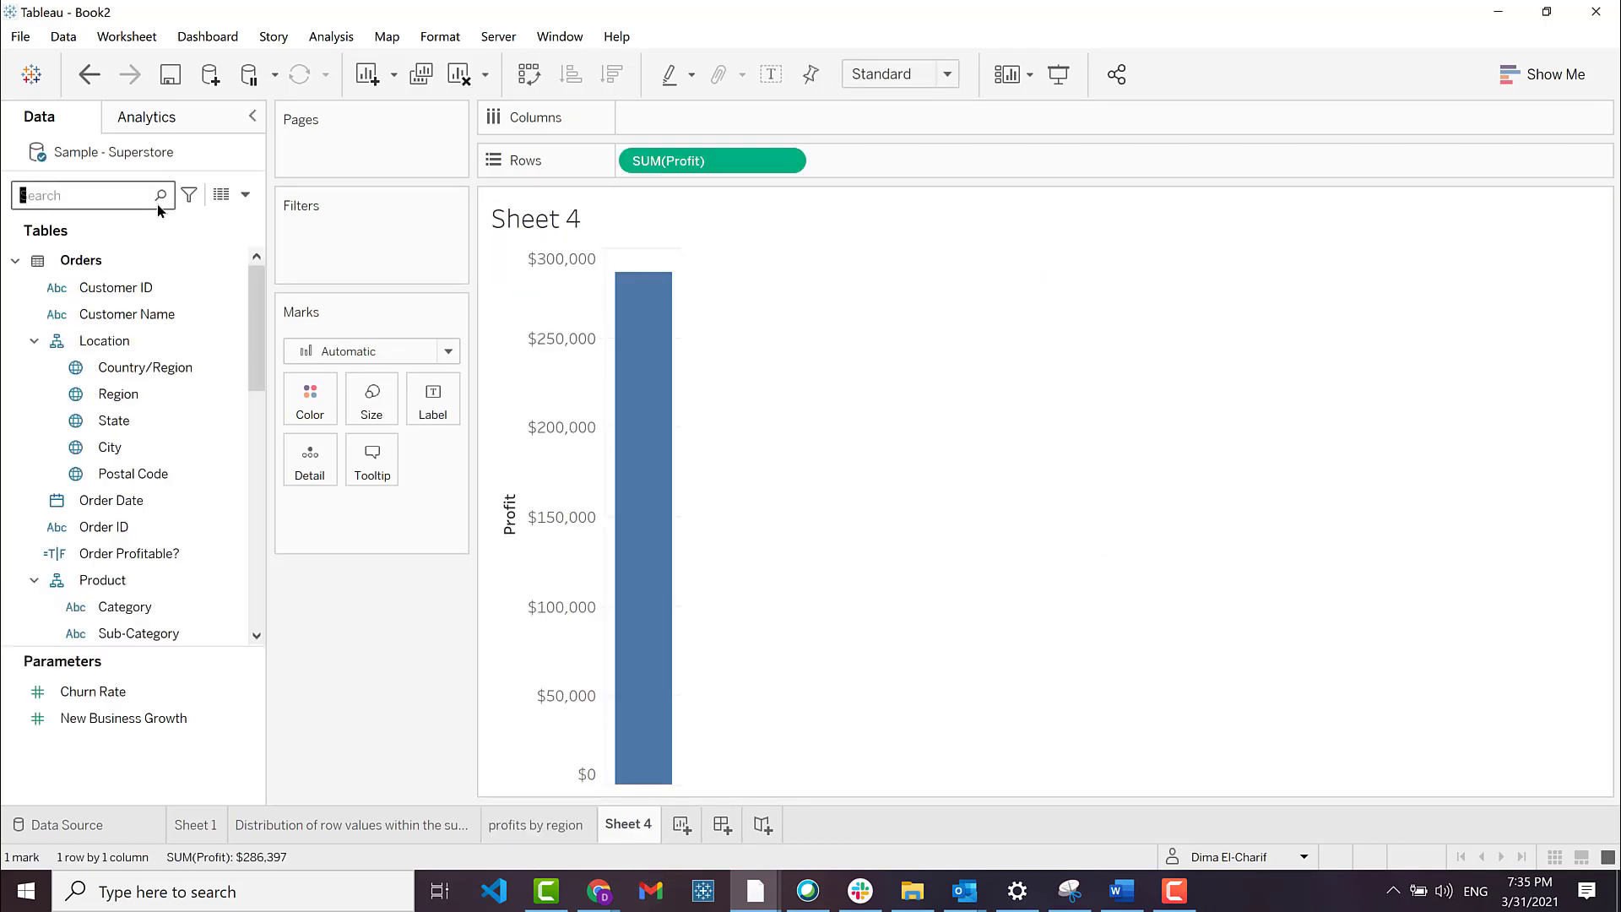
type("sales")
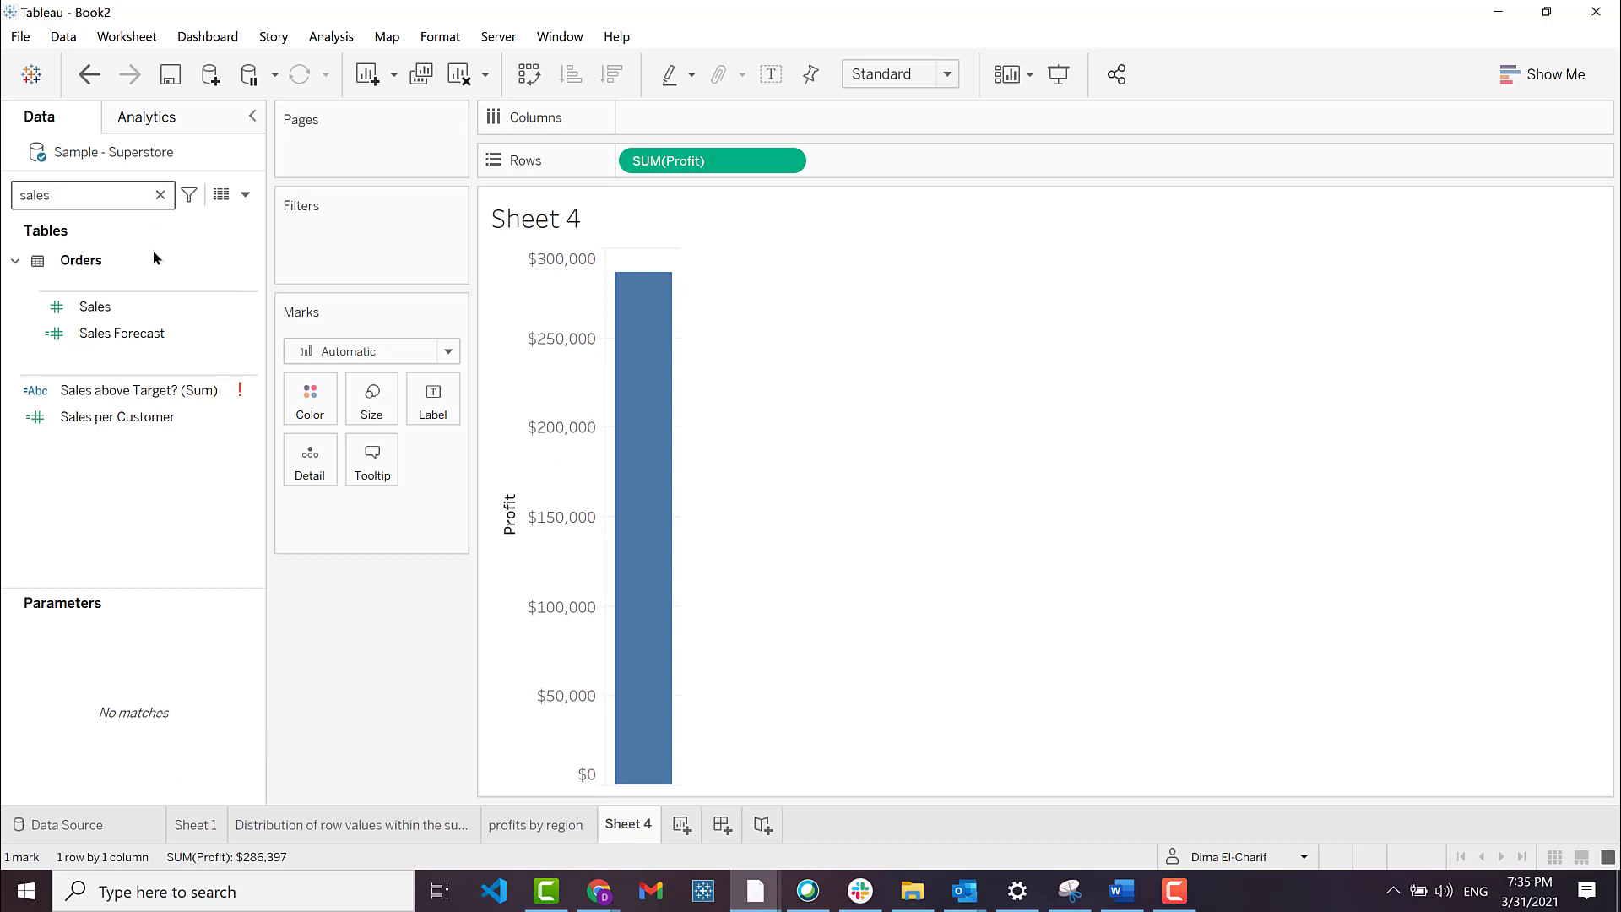
left_click_drag(114, 305, 887, 160)
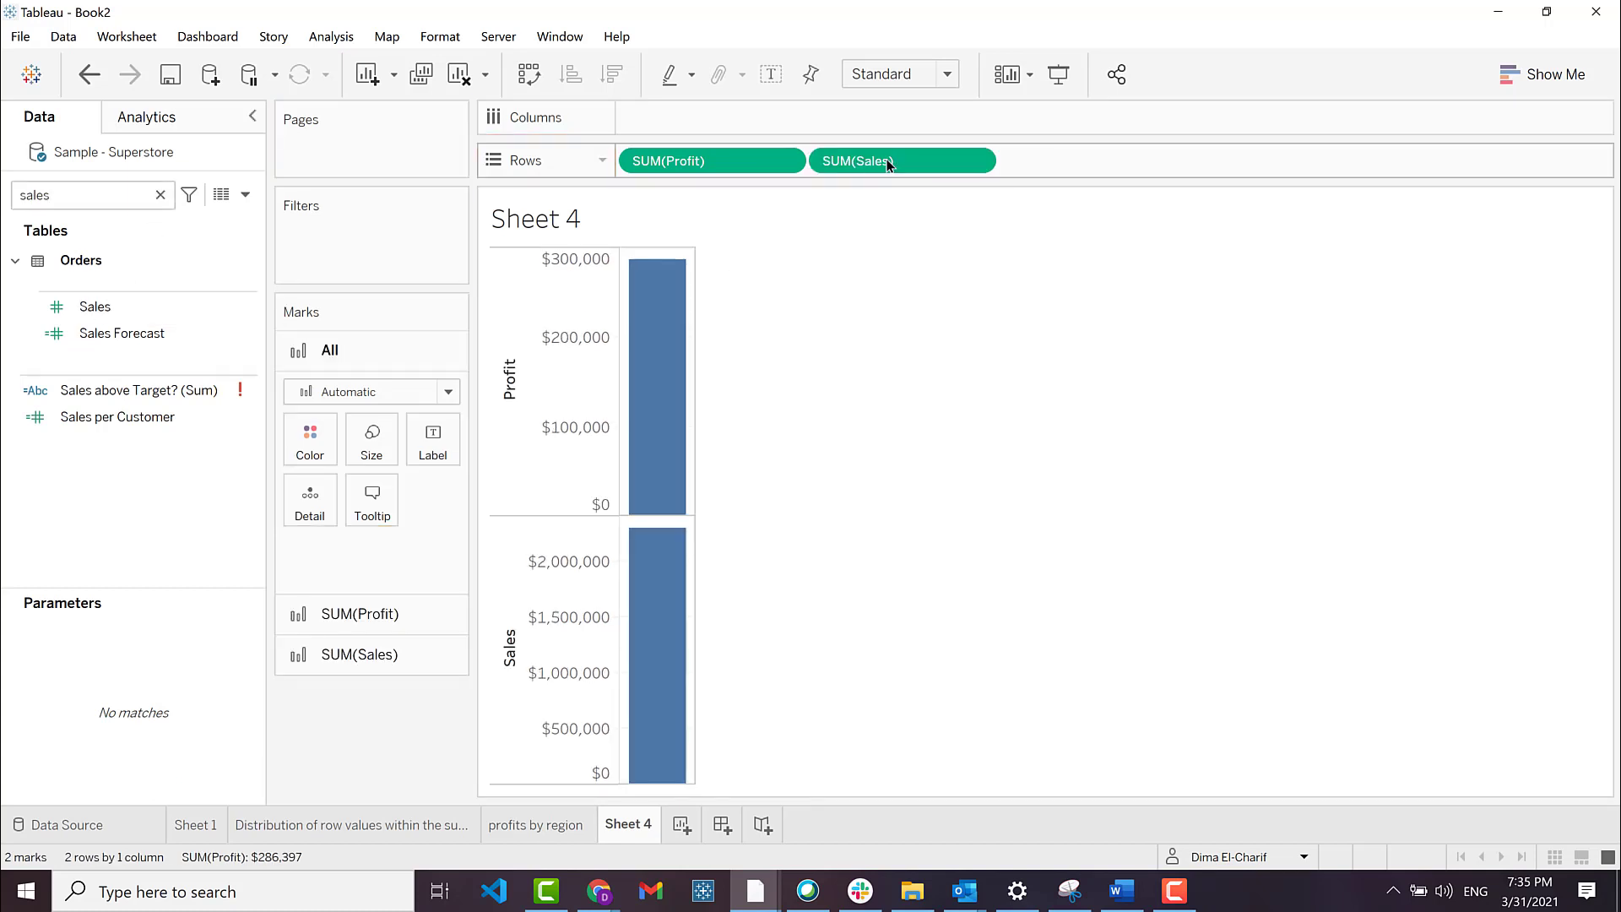
- Find the Order Date field and place it on Columns to plot Profit and Sales over time
double_click(105, 188)
type("order")
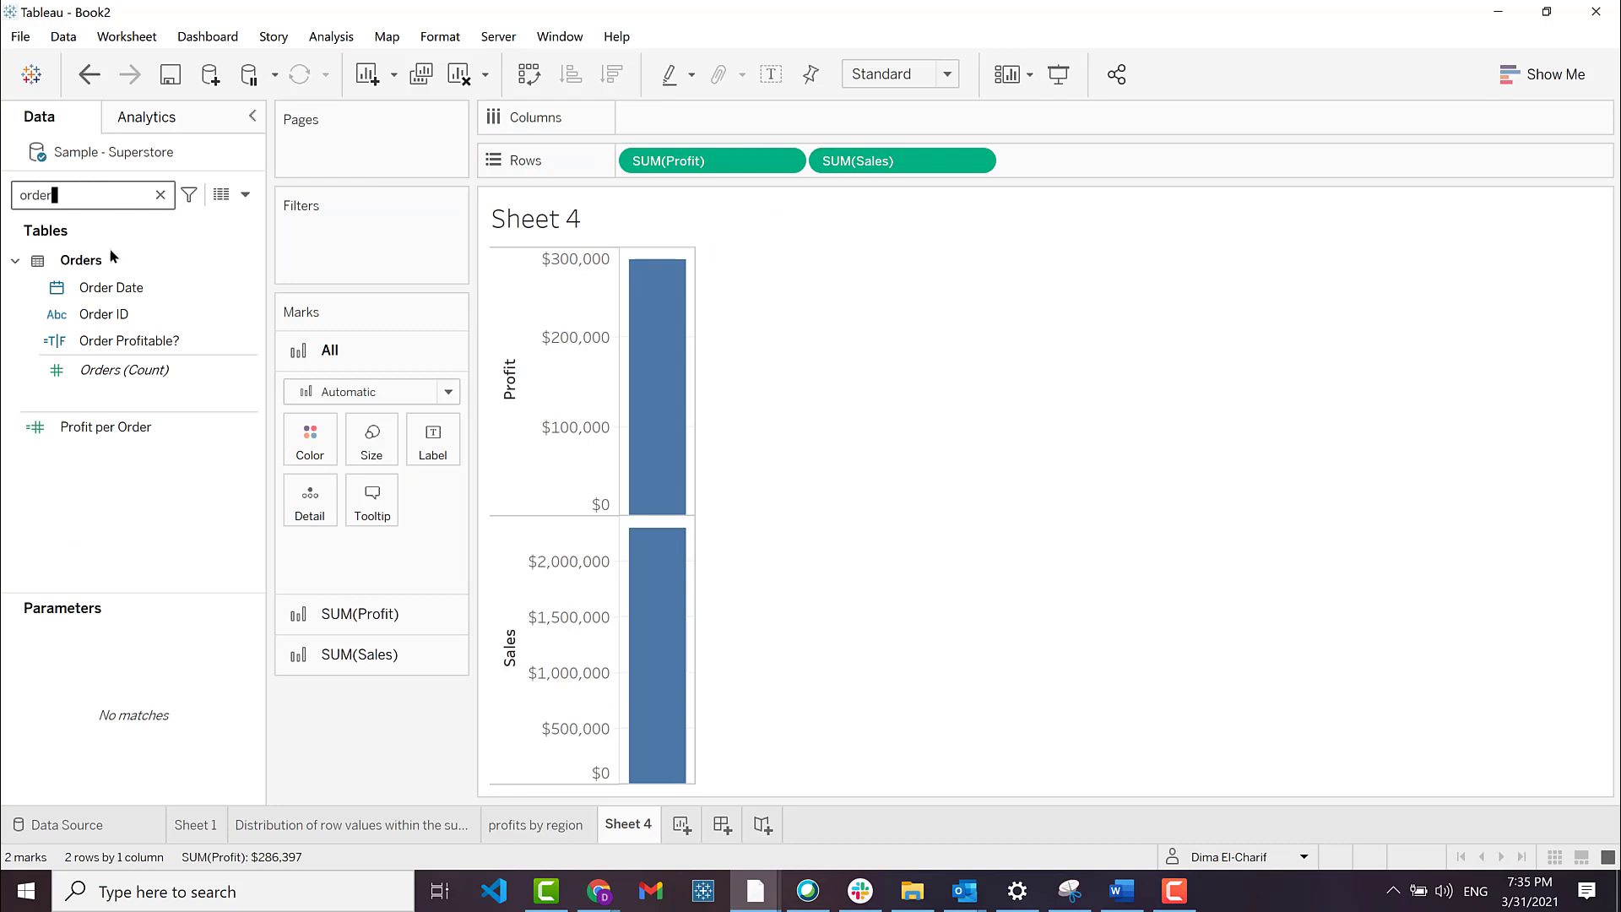
left_click_drag(110, 287, 717, 123)
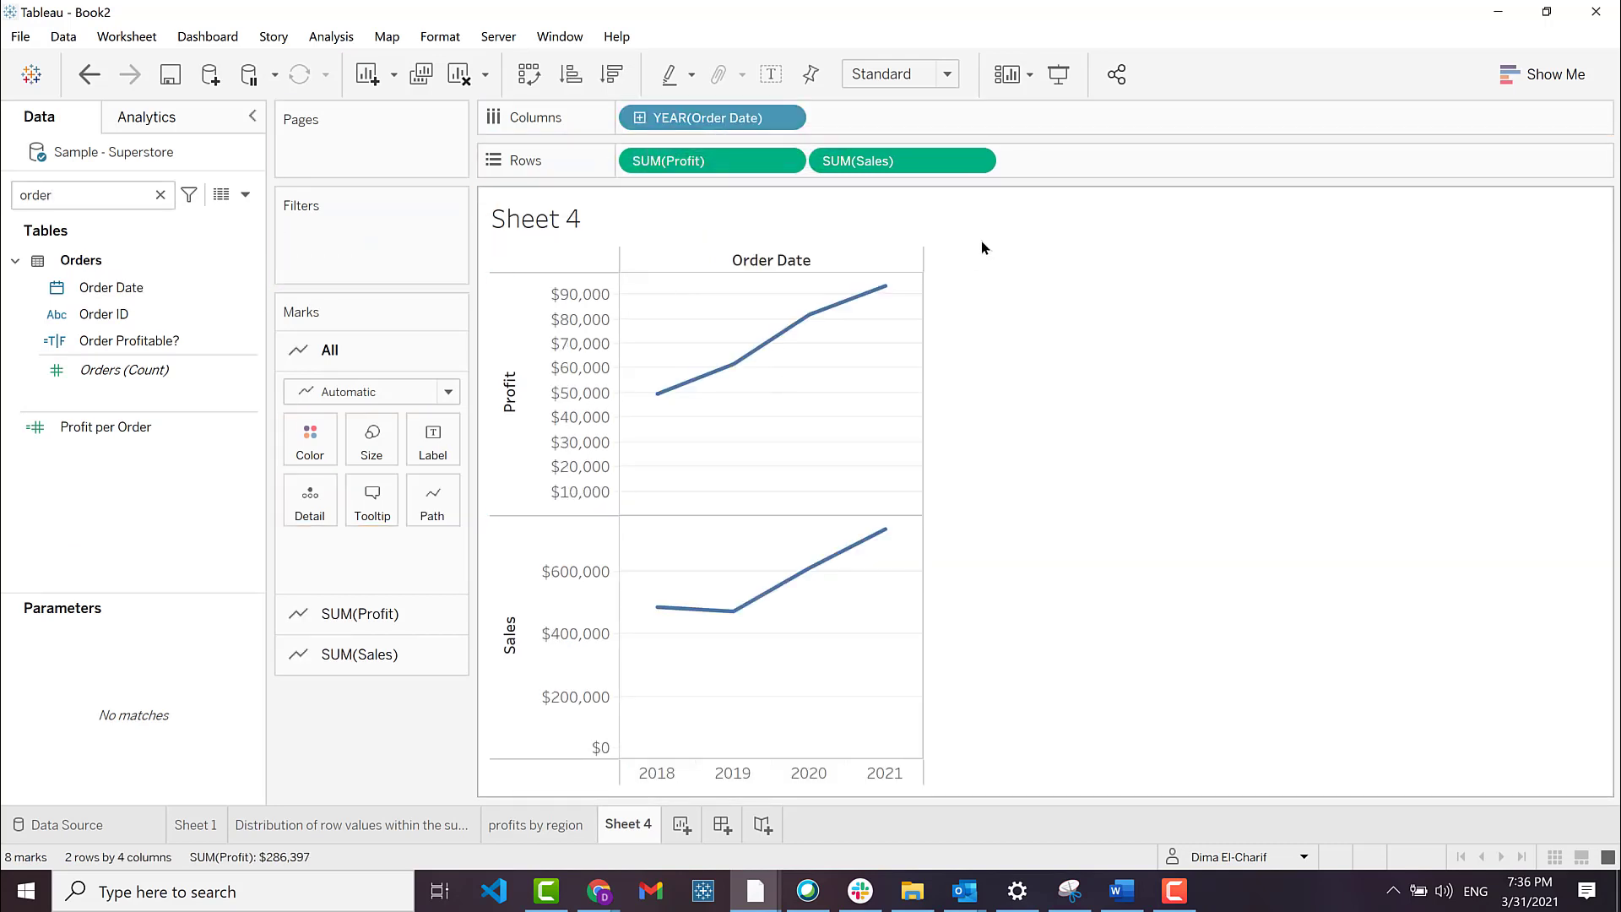
- Combine Sales with Profit on a dual axis and set Order Date to the discrete Month level
left_click(975, 161)
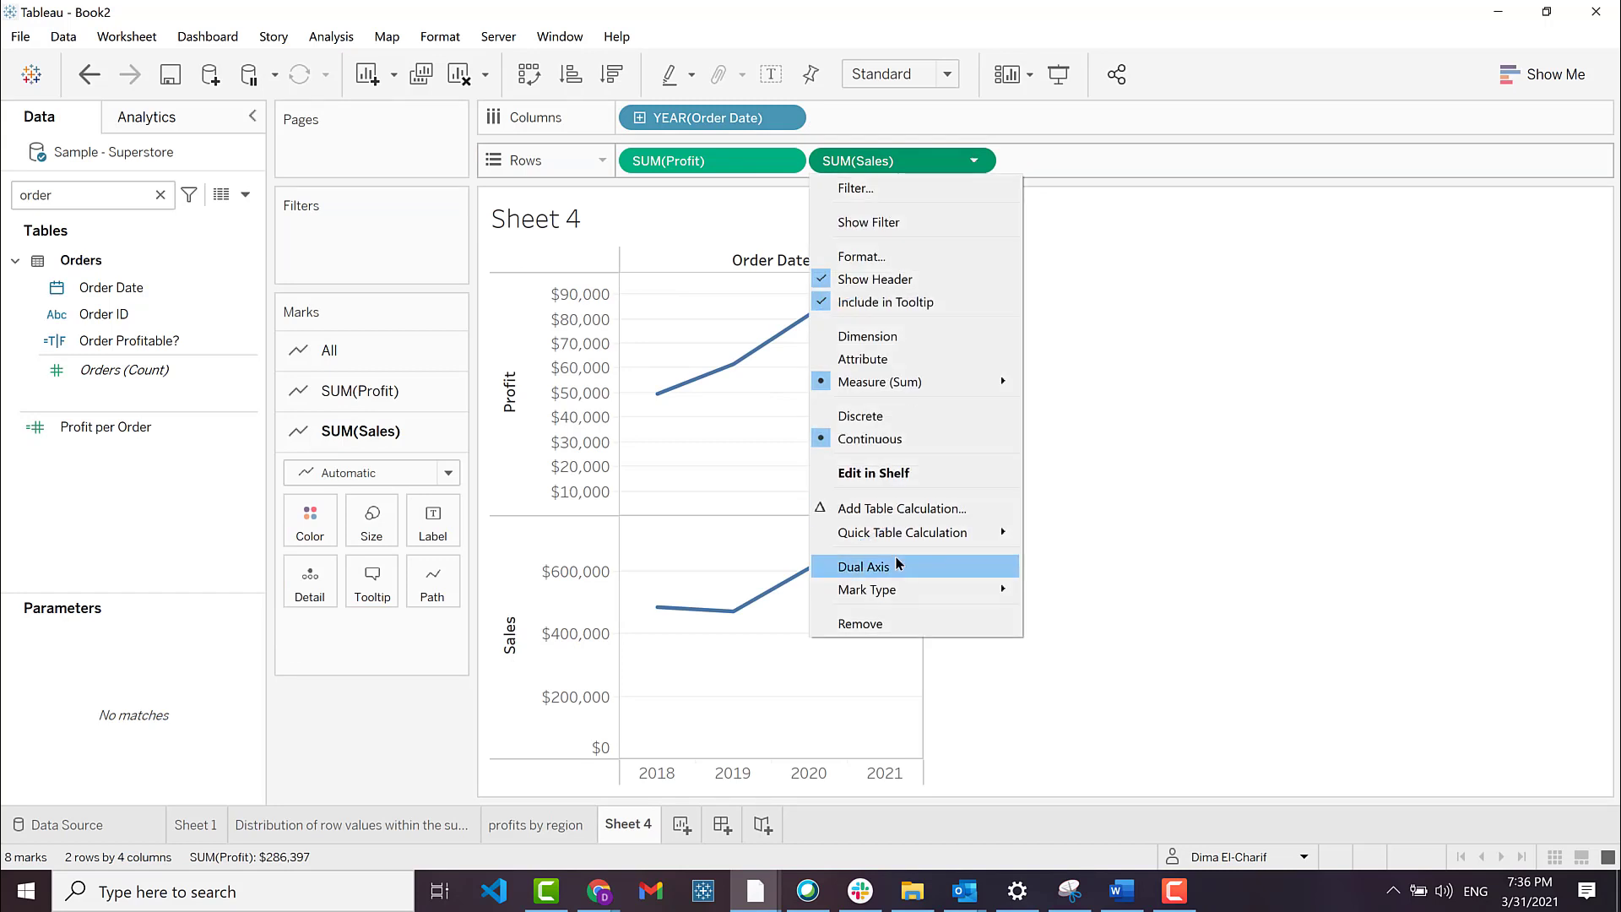
left_click(898, 564)
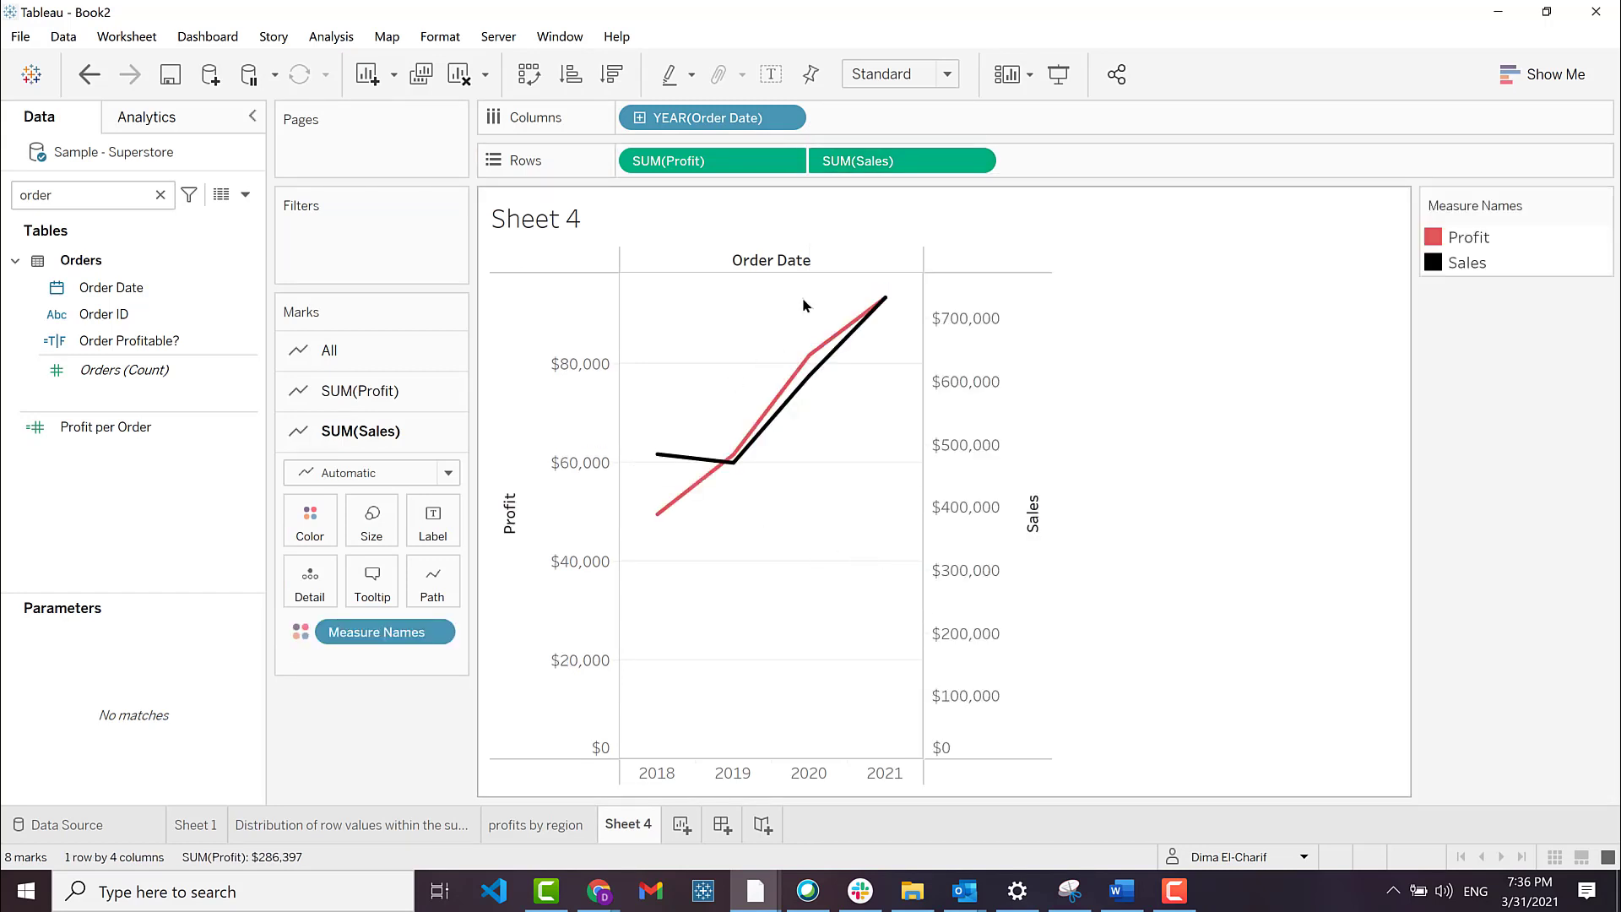
left_click(784, 118)
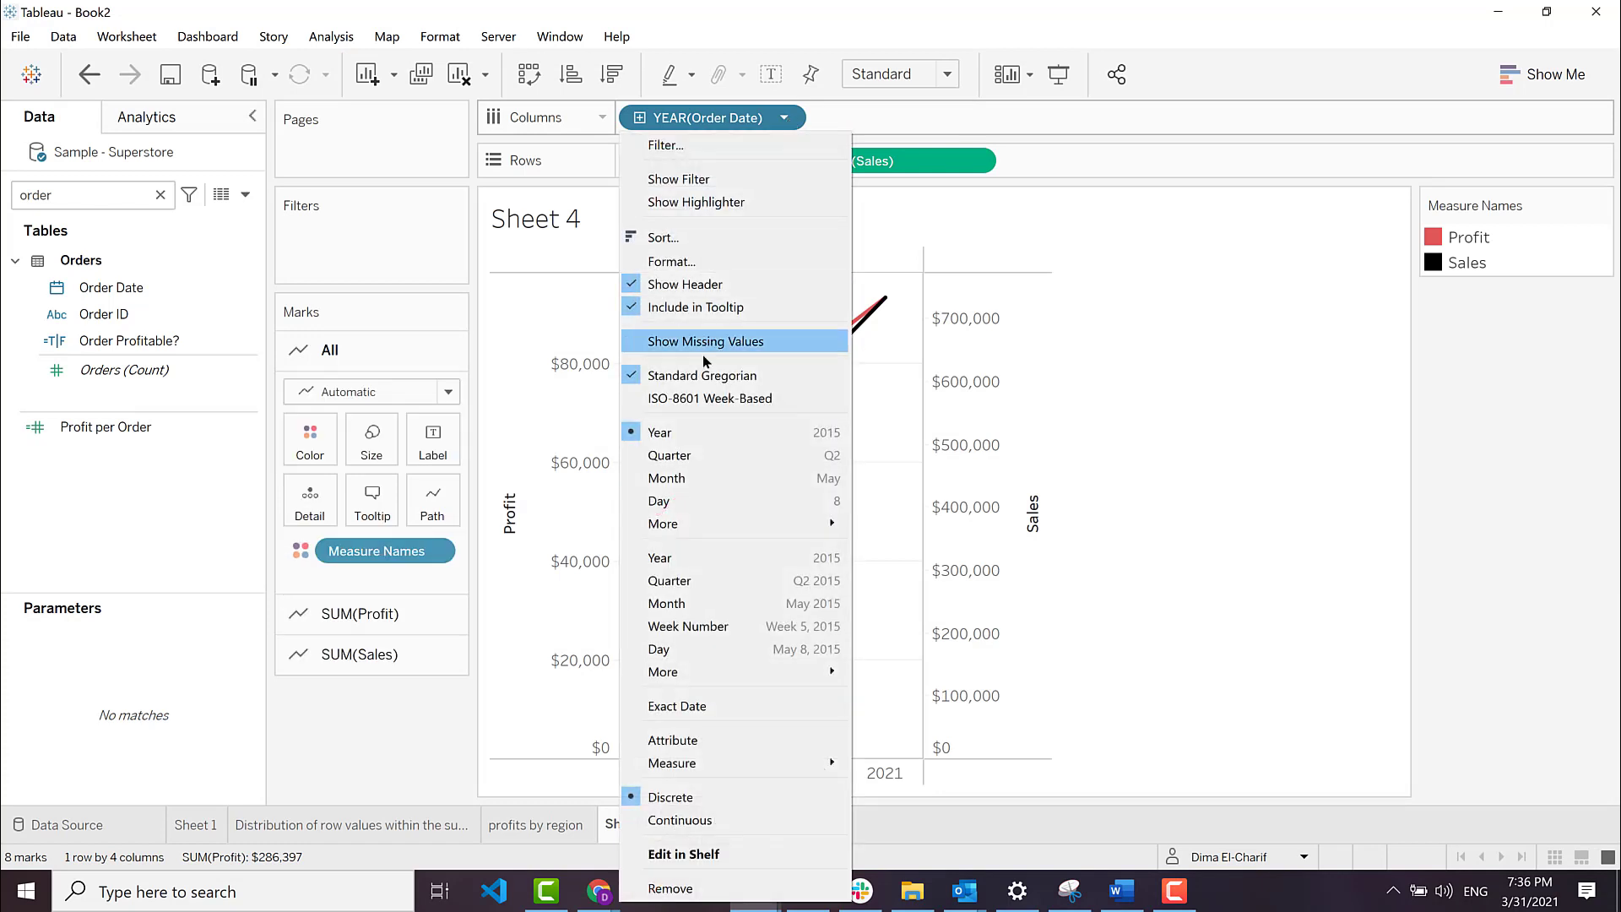
left_click(667, 478)
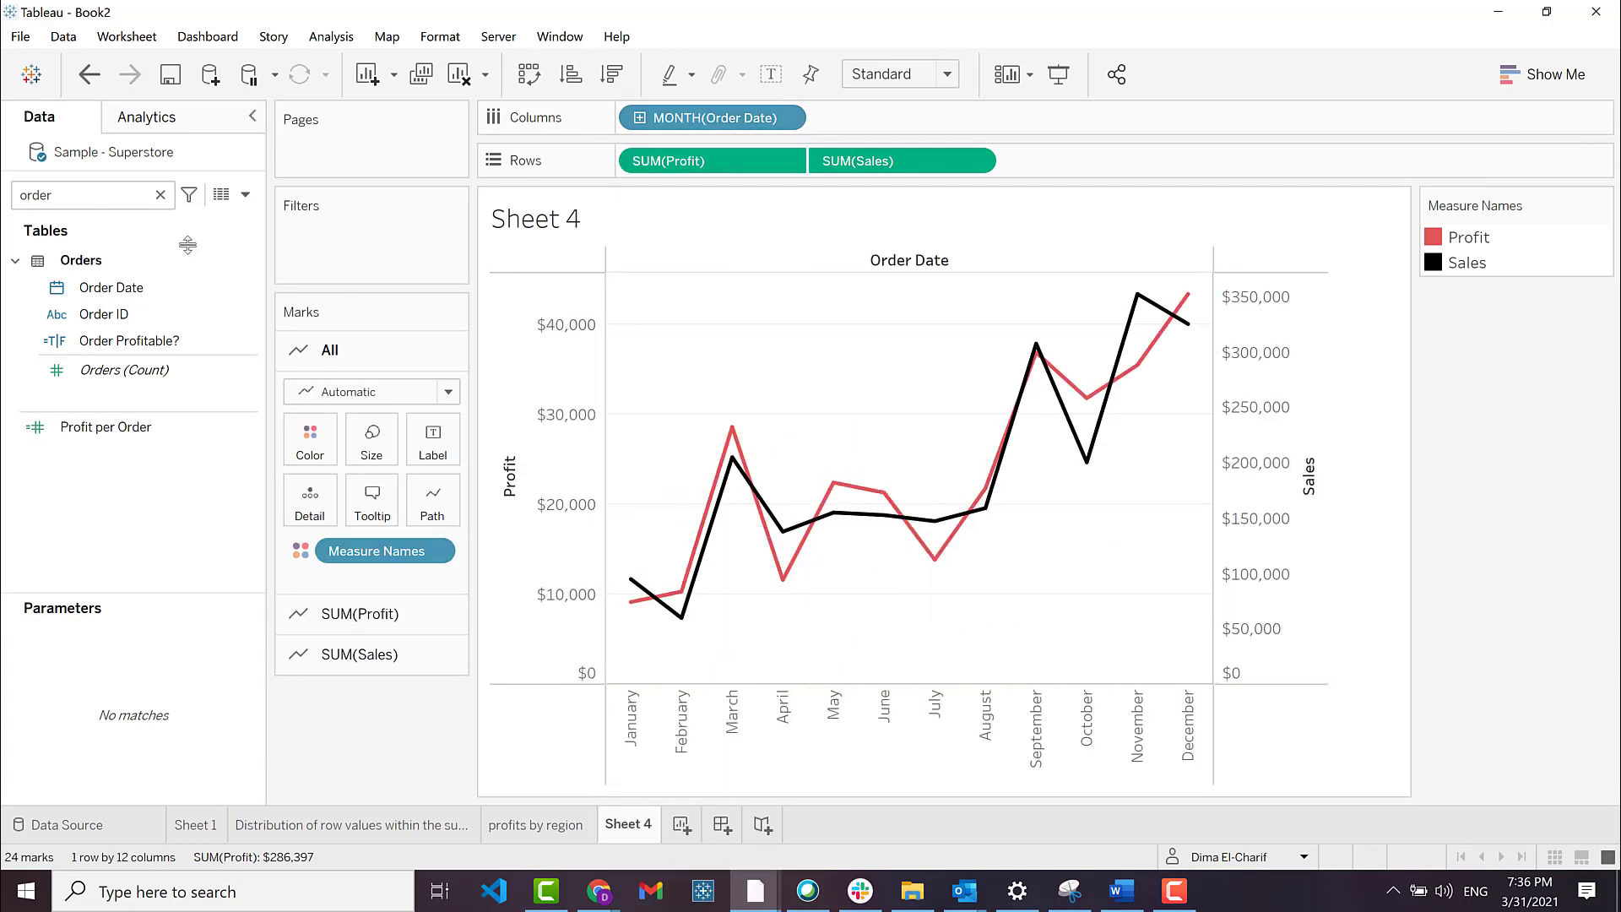
- Add trend lines to the monthly Profit and Sales lines and examine the Sales trend line's statistics
left_click(132, 115)
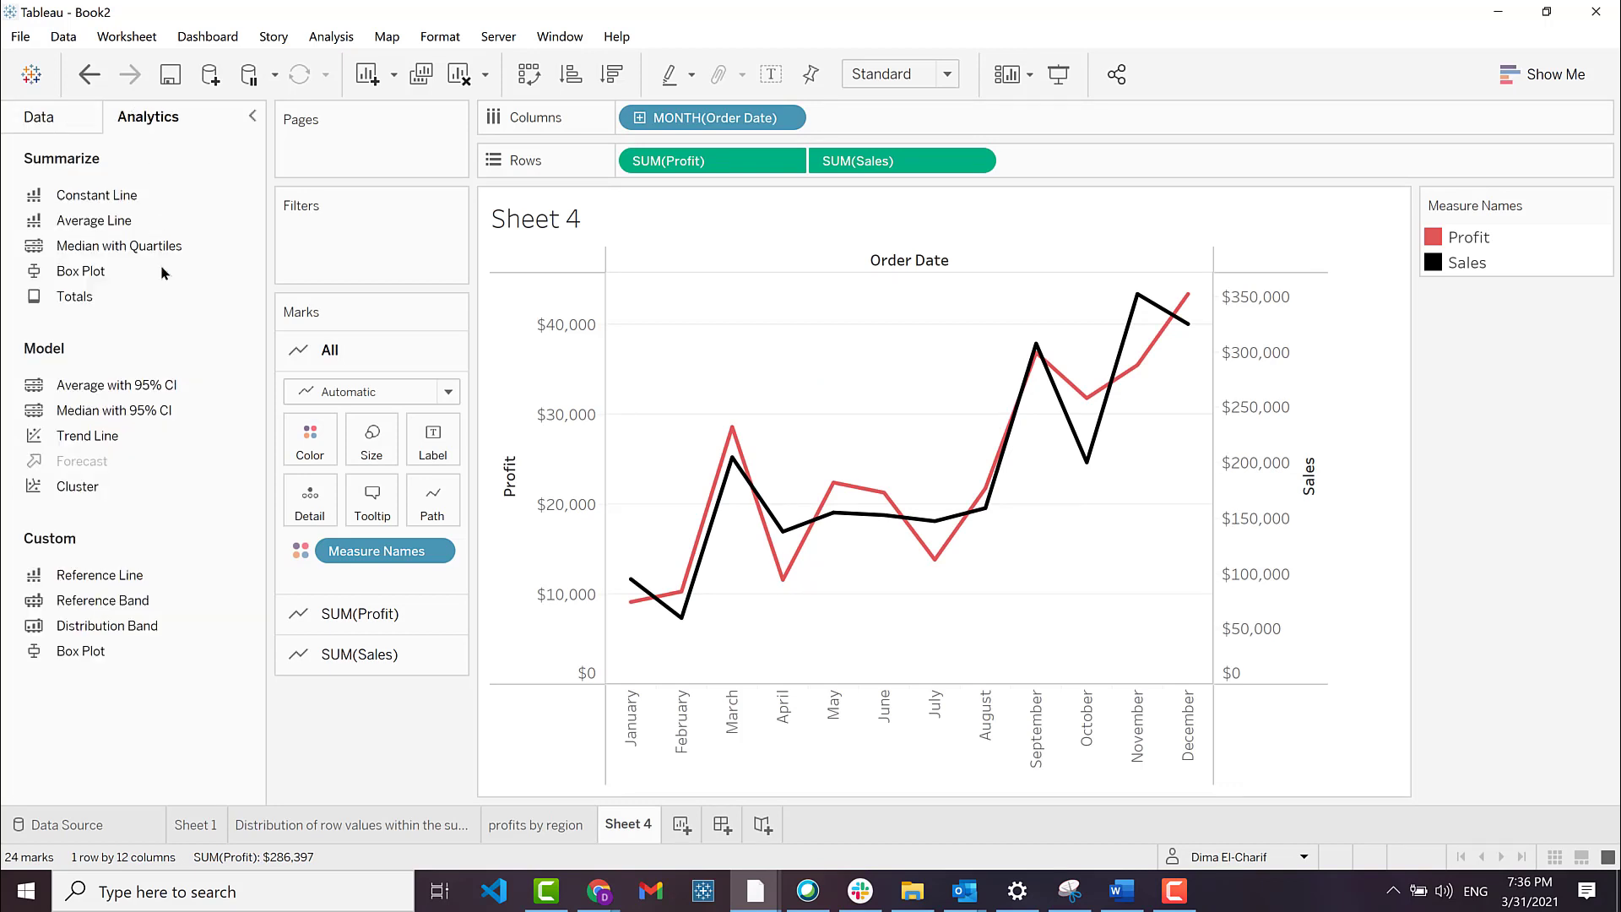
double_click(129, 435)
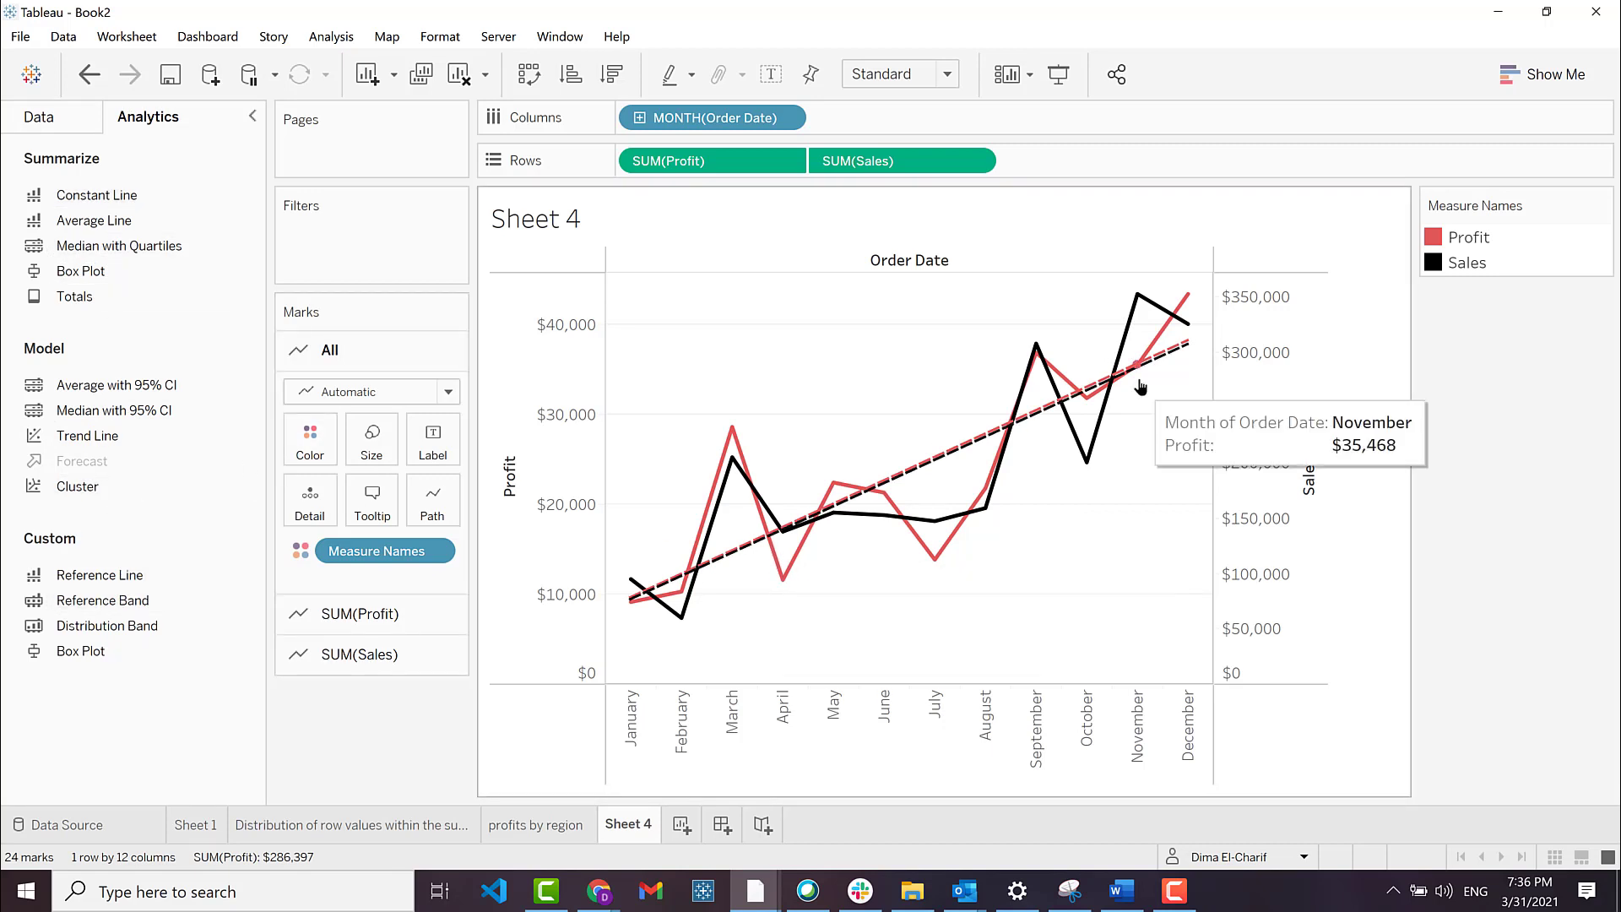
mouse_move(1173, 367)
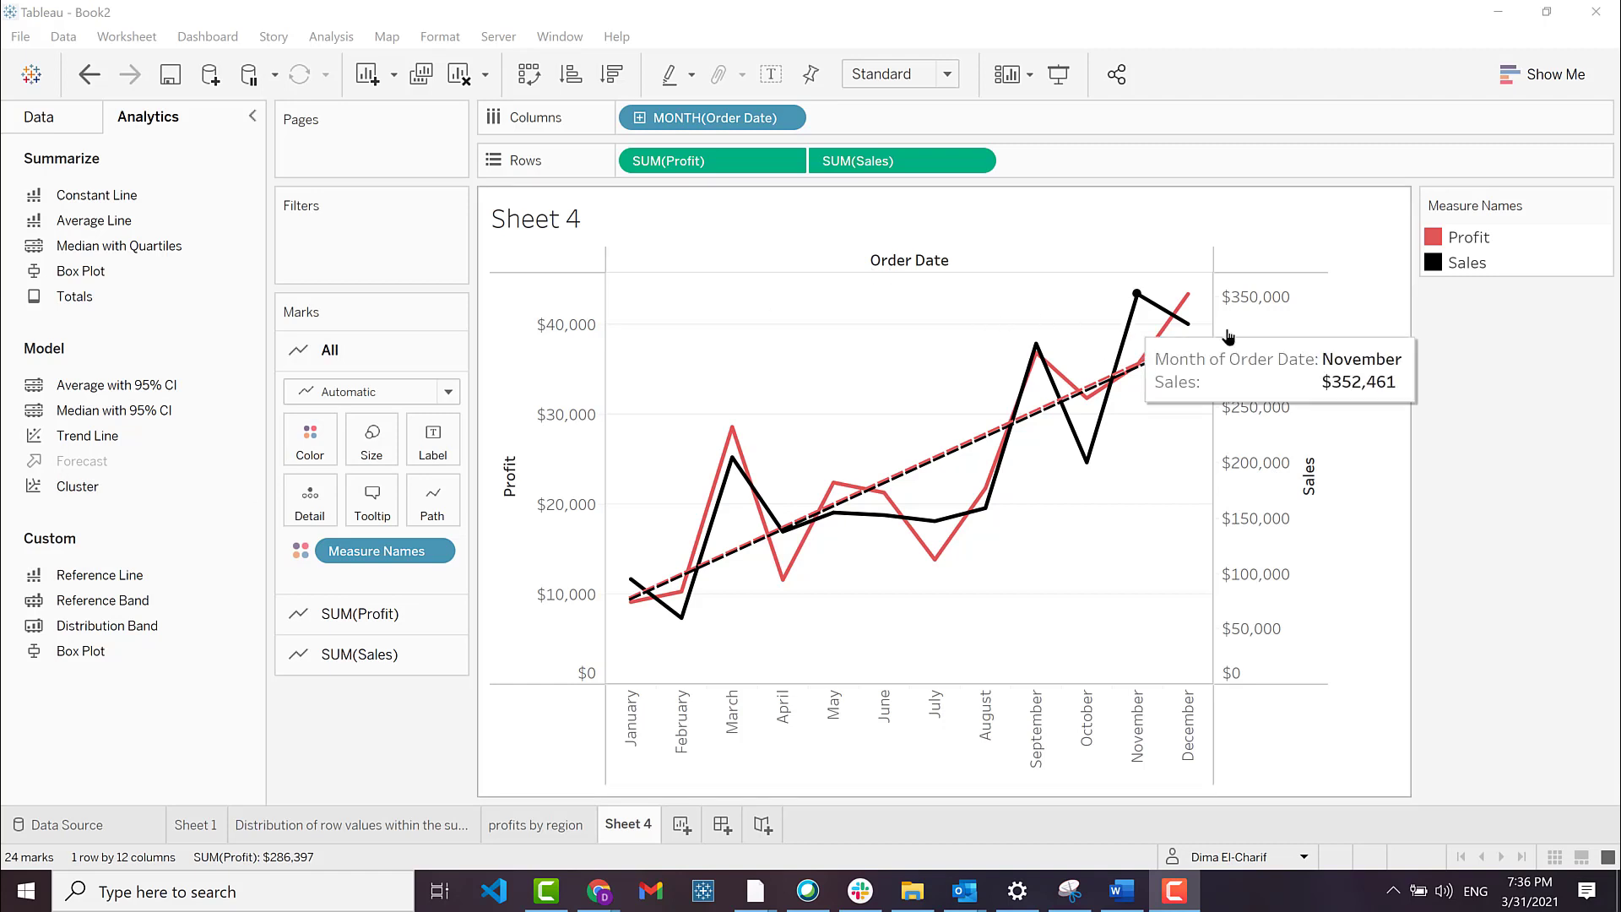
mouse_move(1190, 350)
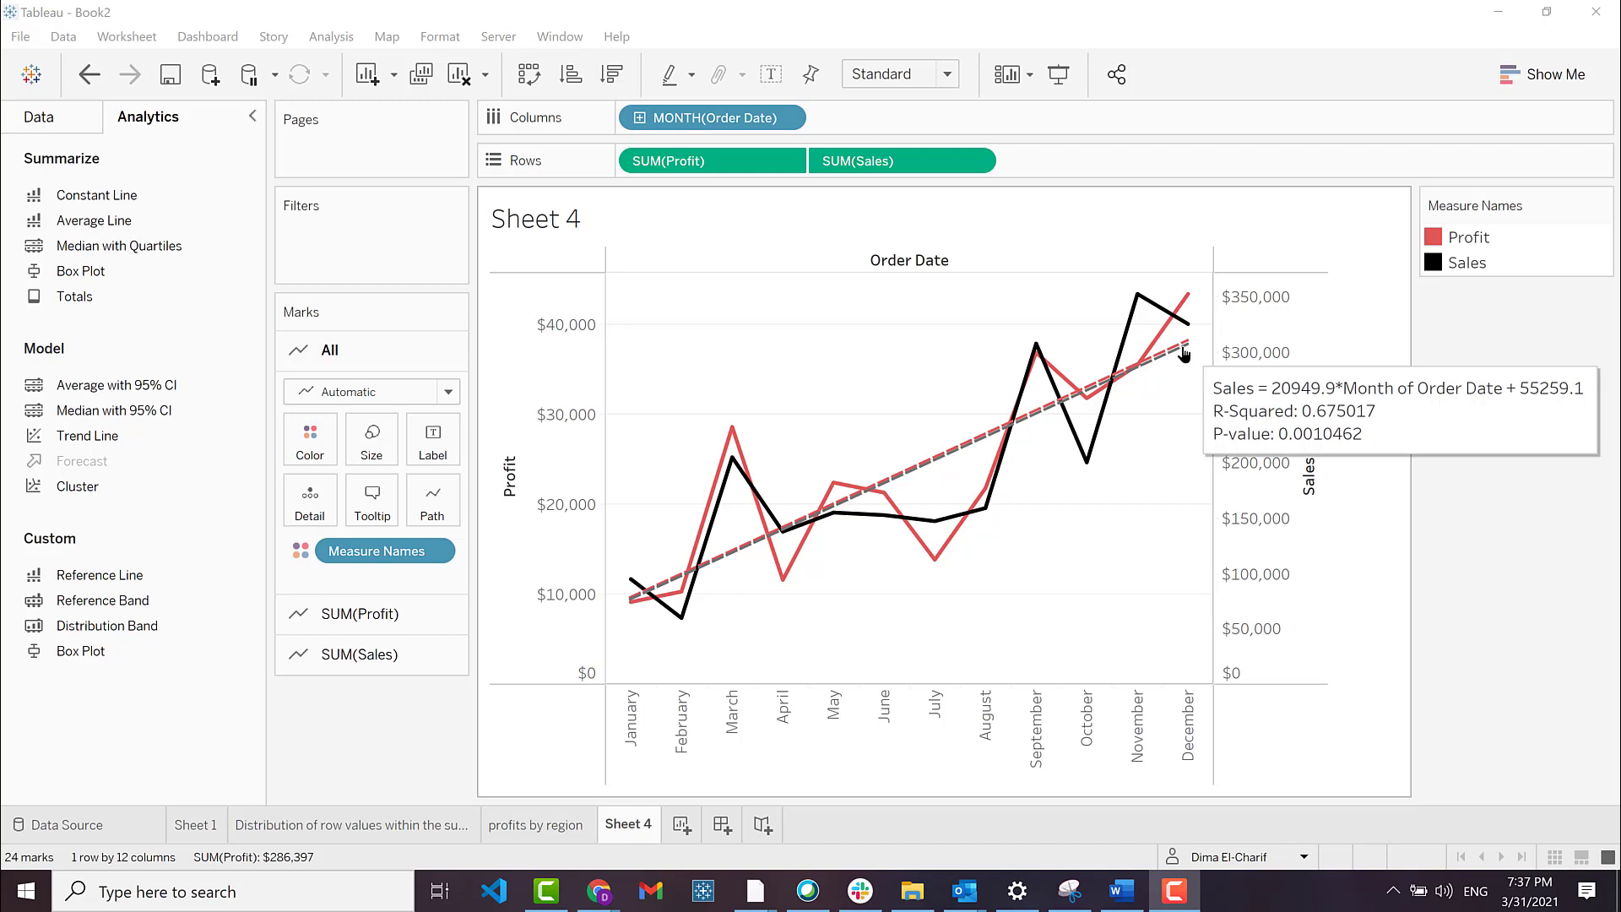
- Create a new dashboard and place the "profits by region" map on it
left_click(707, 825)
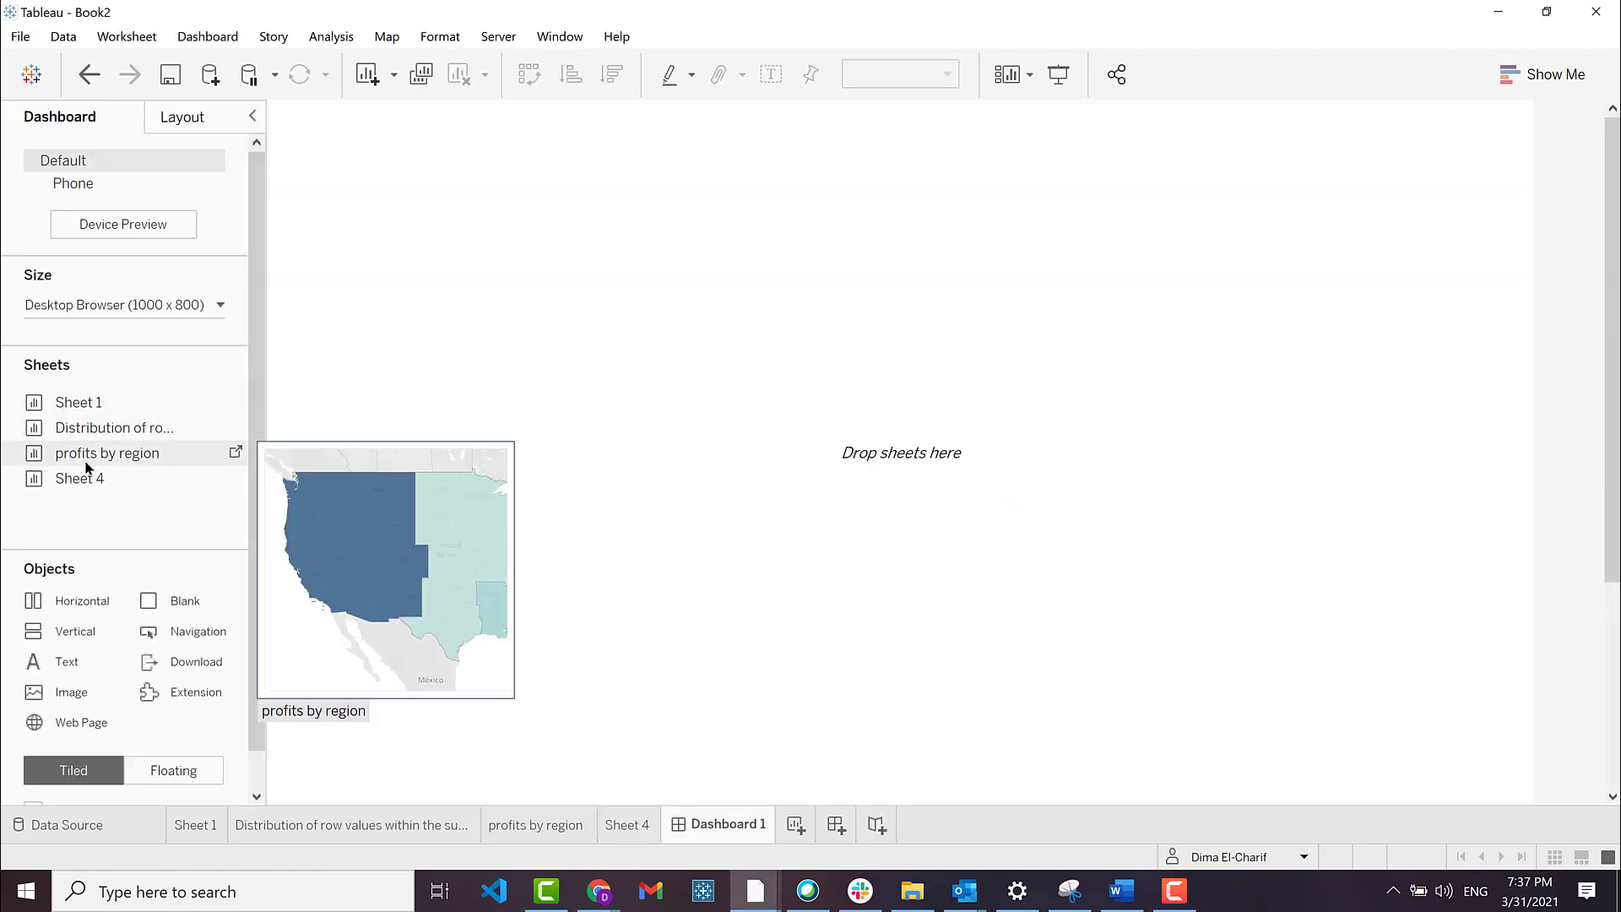
left_click_drag(222, 437, 380, 365)
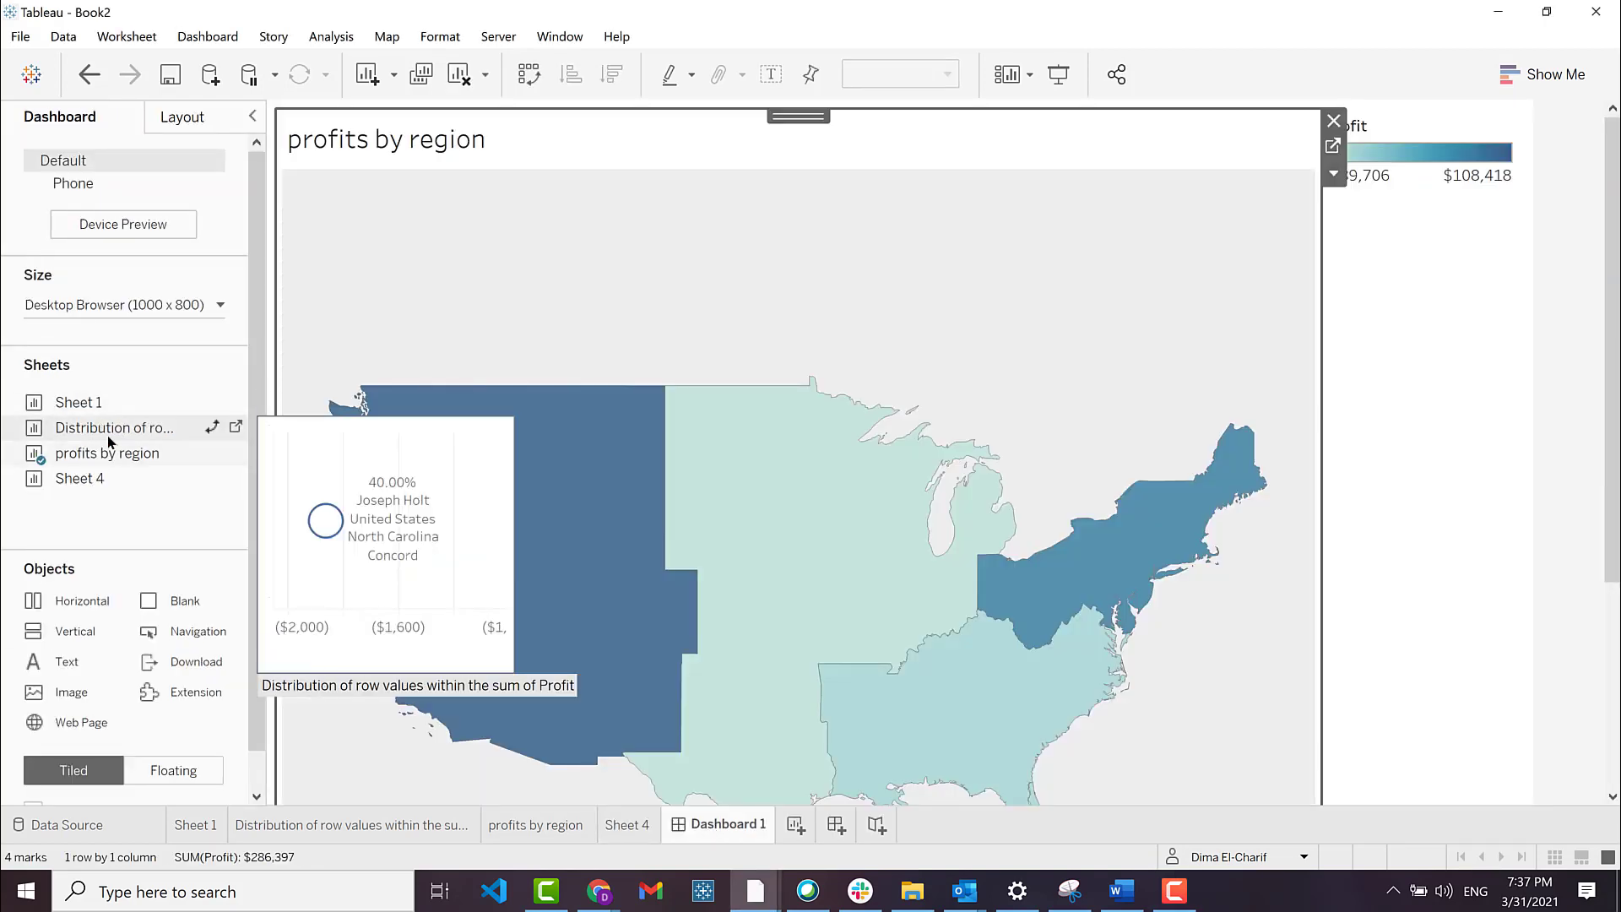
- Place the Distribution of row values sheet and Sheet 4 side by side beneath the map and set the dashboard size to Automatic
left_click_drag(103, 429, 623, 663)
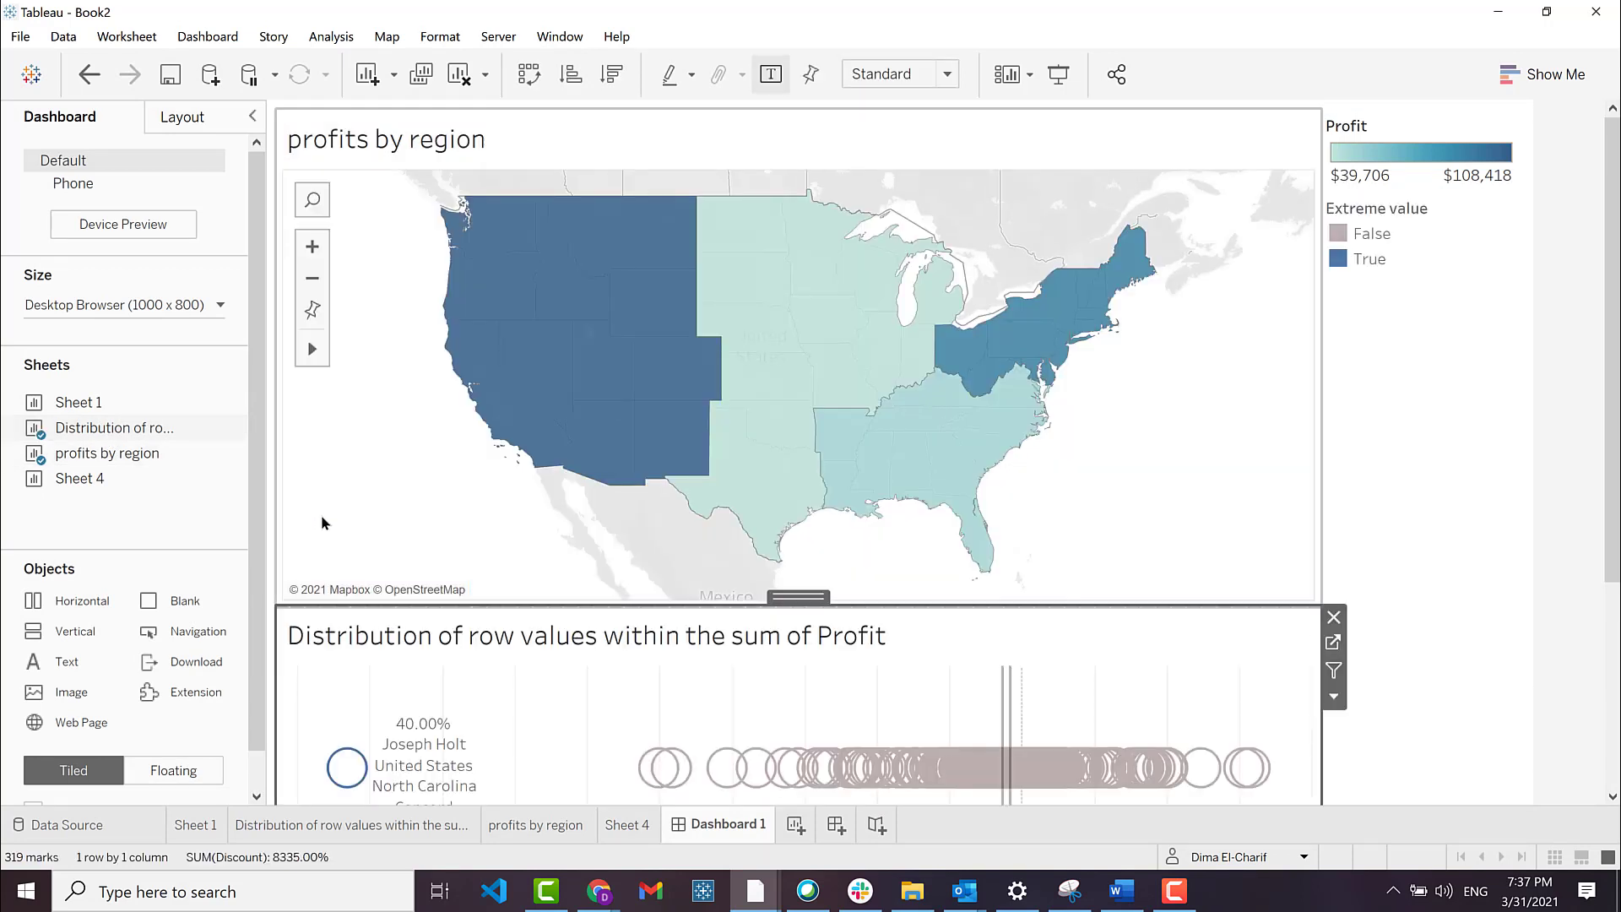
left_click_drag(152, 476, 1165, 717)
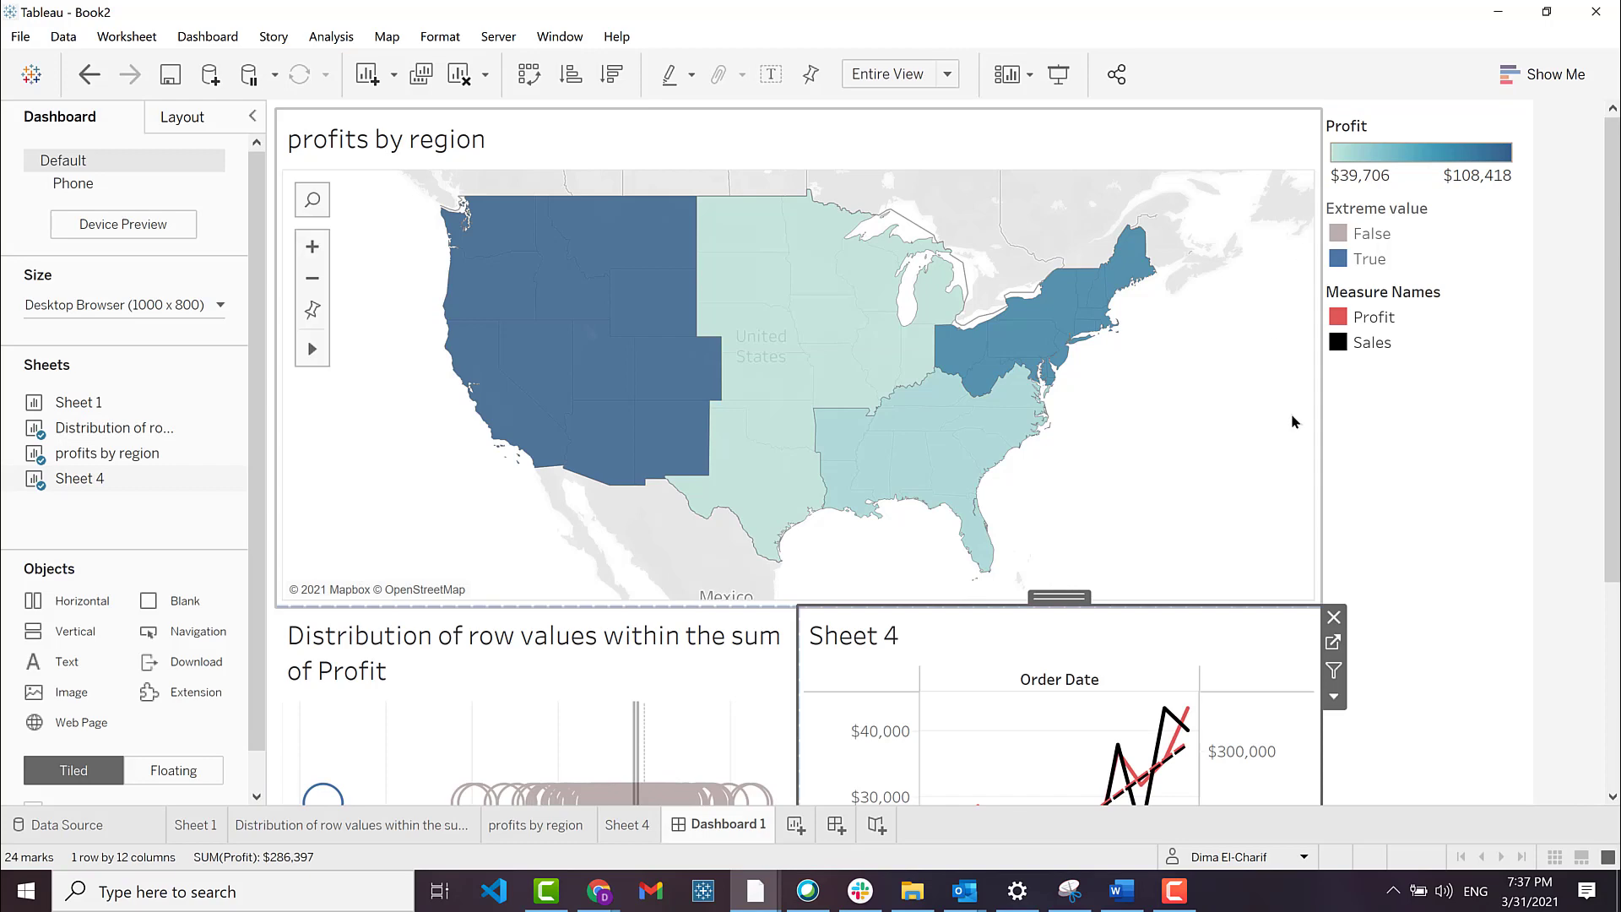
mouse_move(521, 221)
left_click(134, 306)
left_click(118, 342)
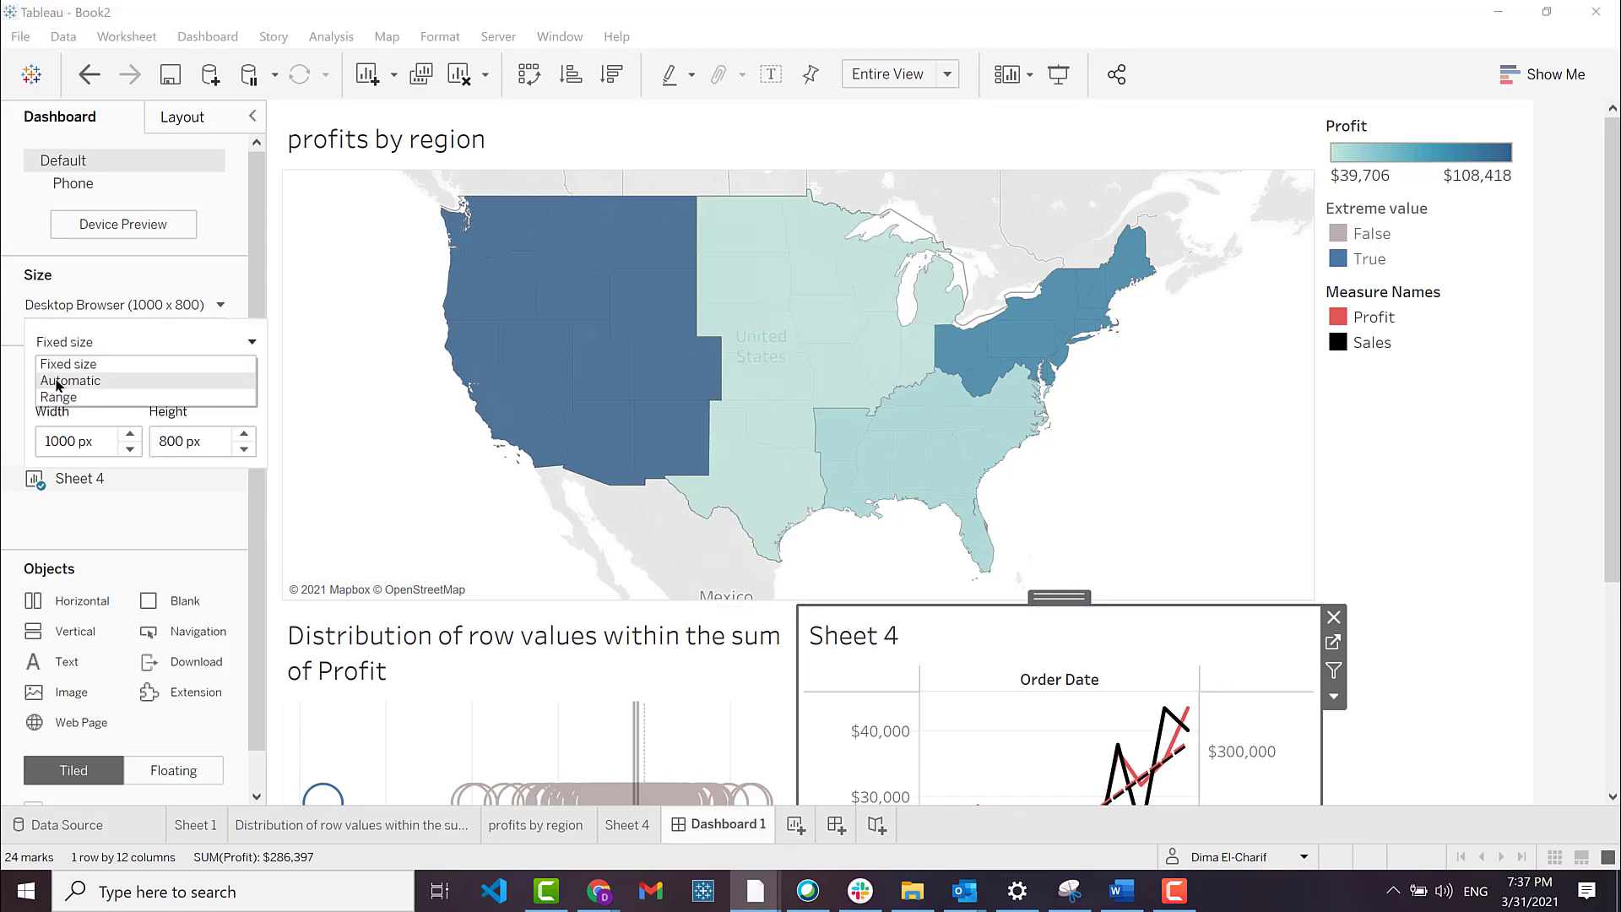
left_click(62, 381)
- Remove the Profit, Extreme value and Measure Names legends from the dashboard
left_click(1582, 133)
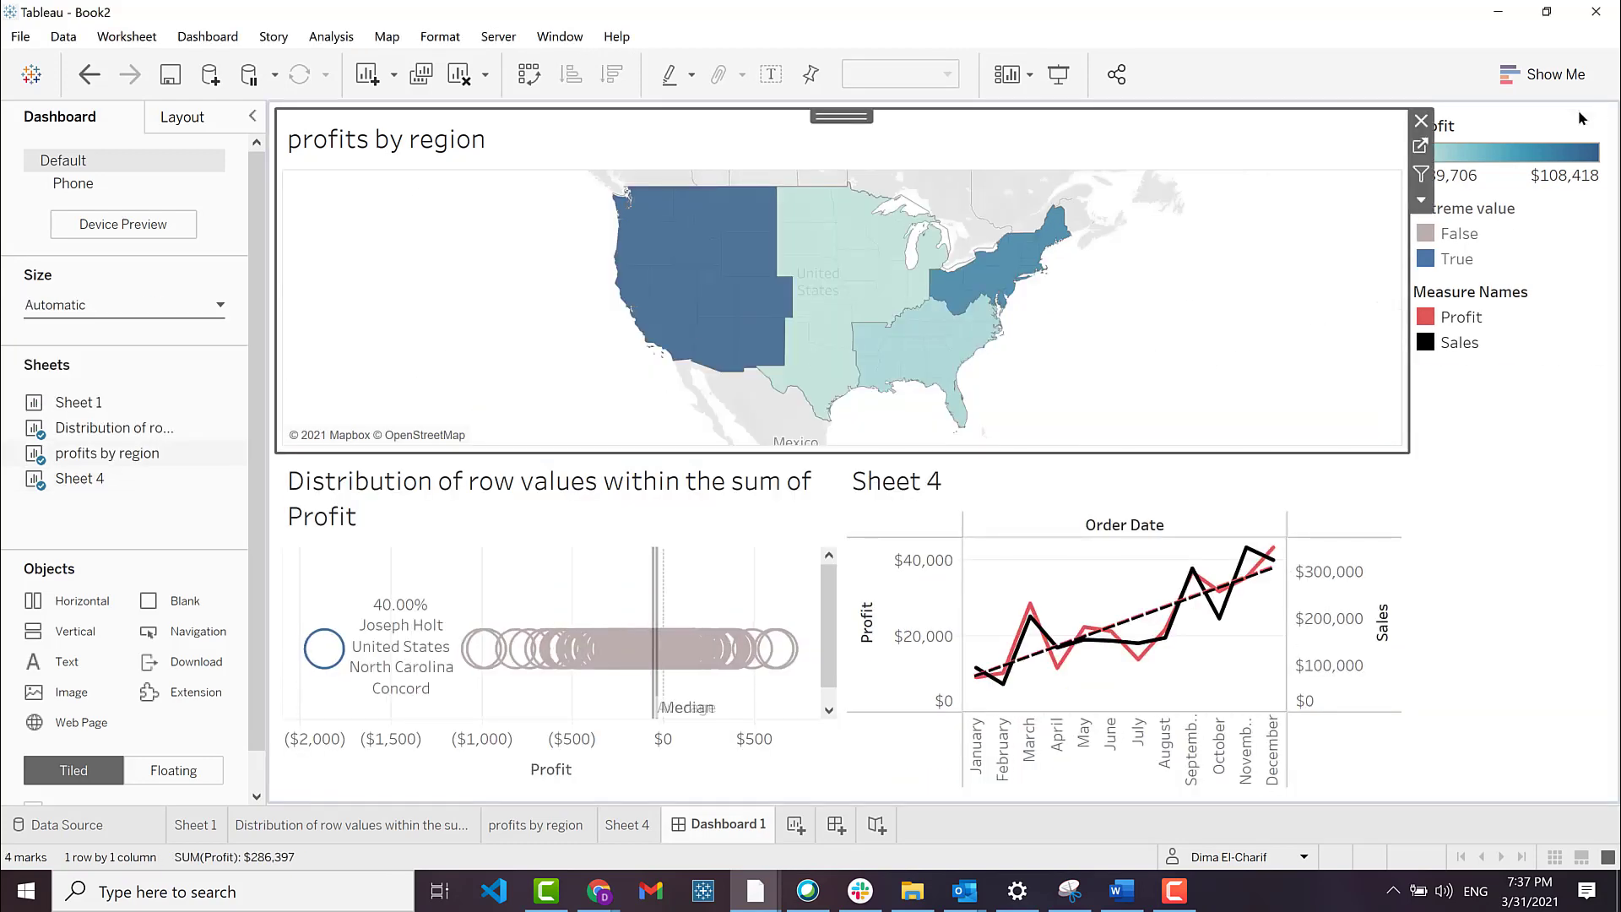
left_click(1395, 121)
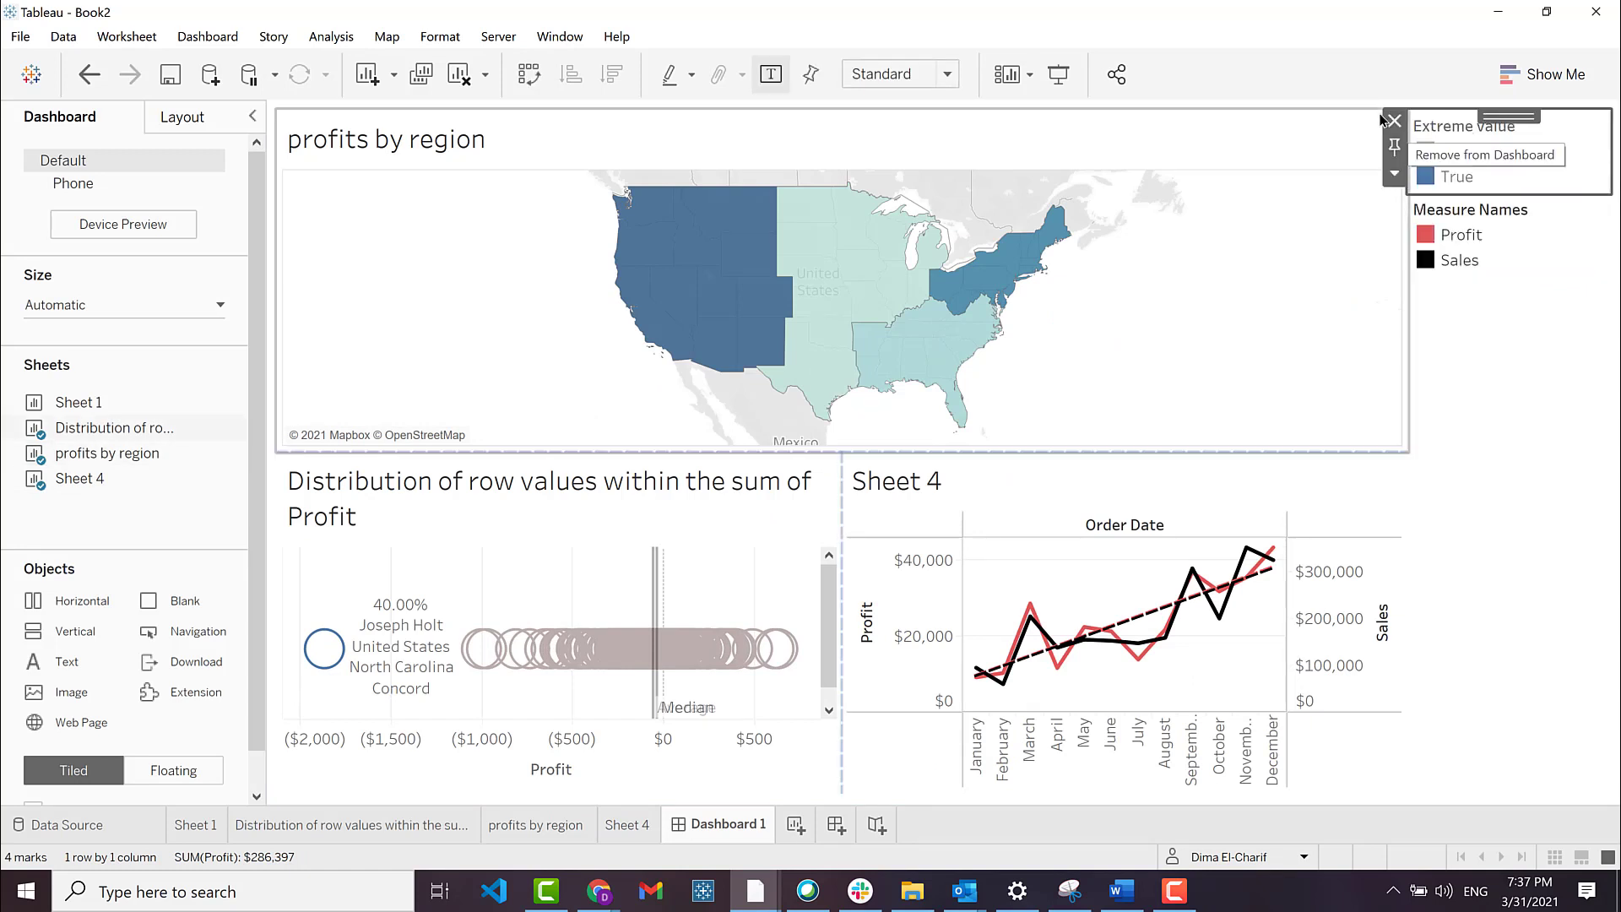
left_click(1392, 121)
left_click(1393, 123)
left_click(1393, 120)
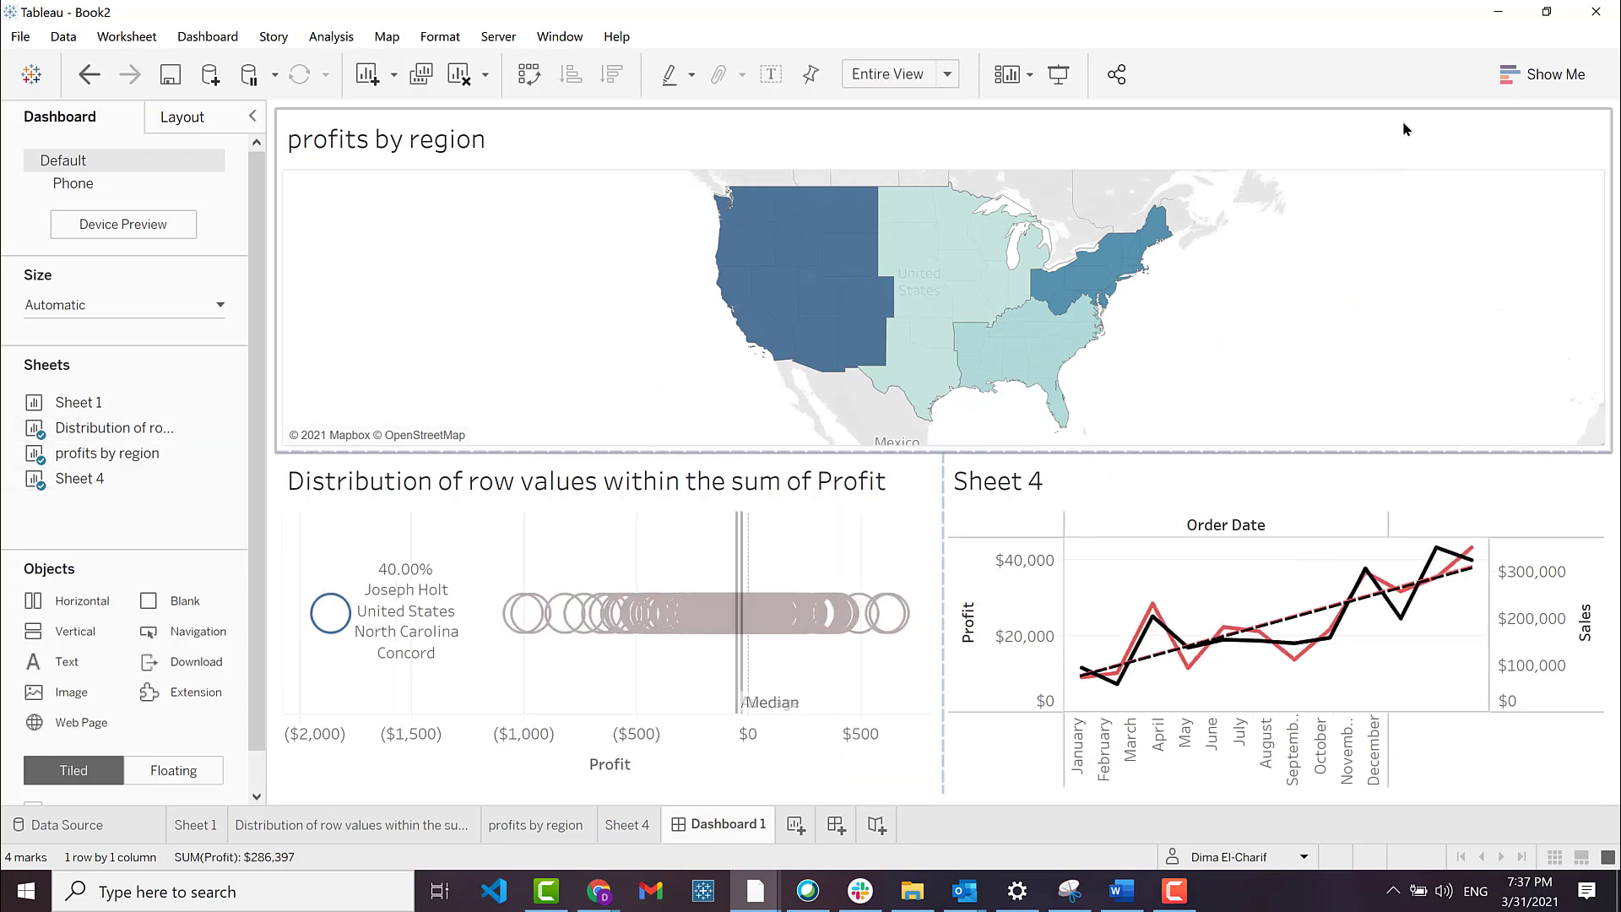
- Use the "profits by region" map as a filter and filter the other views by the West region, followed by the Central region
left_click(1364, 207)
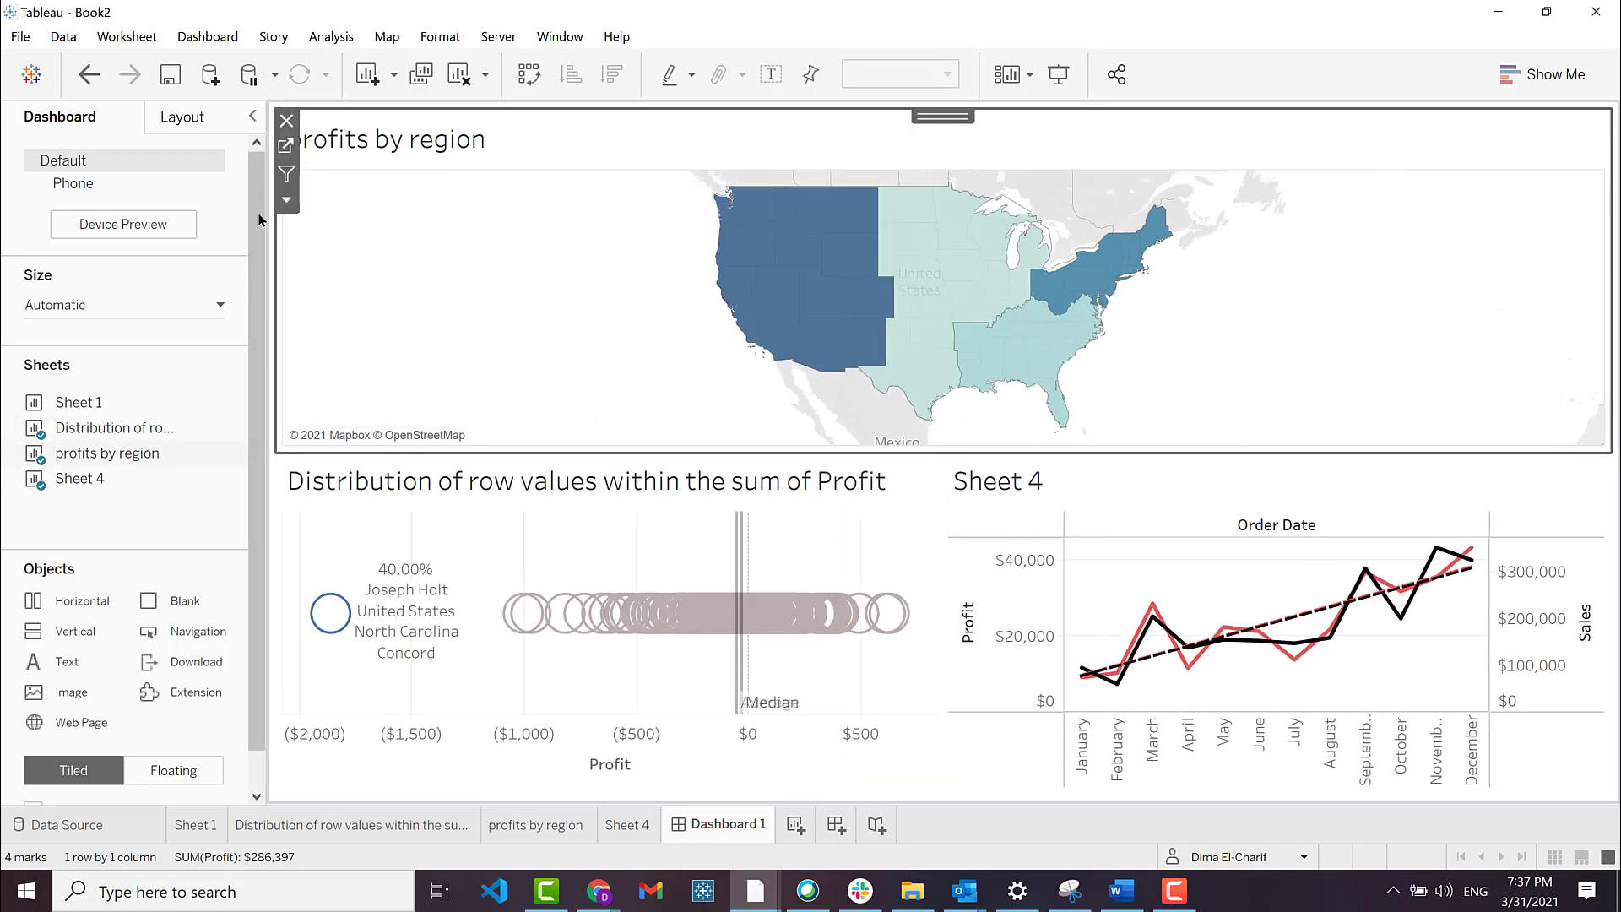
left_click(285, 176)
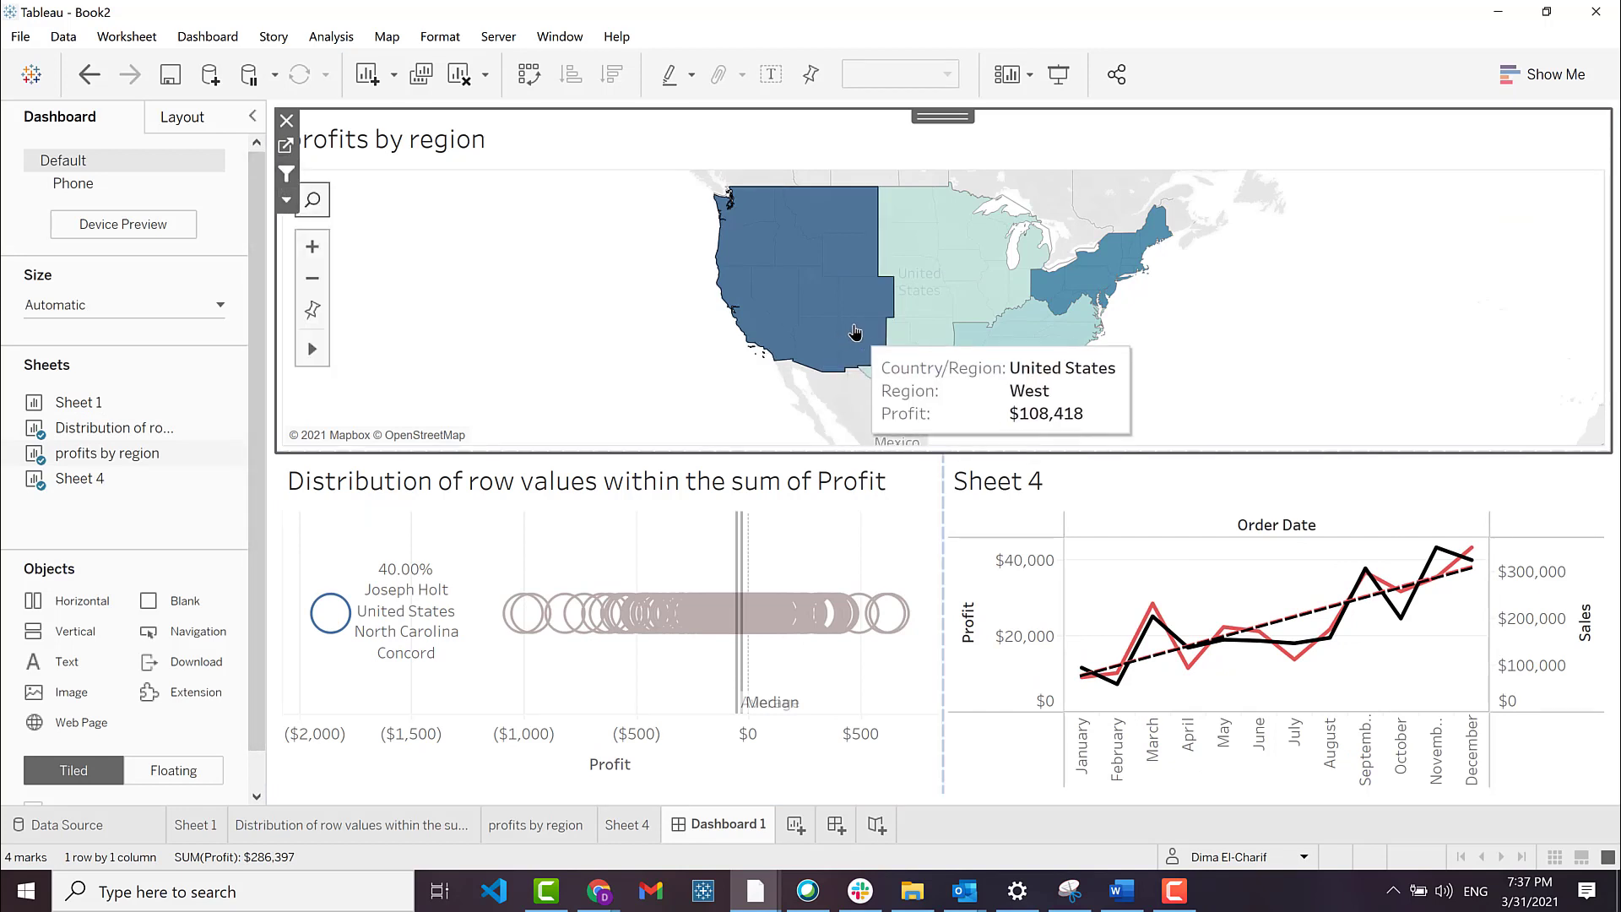
left_click(854, 331)
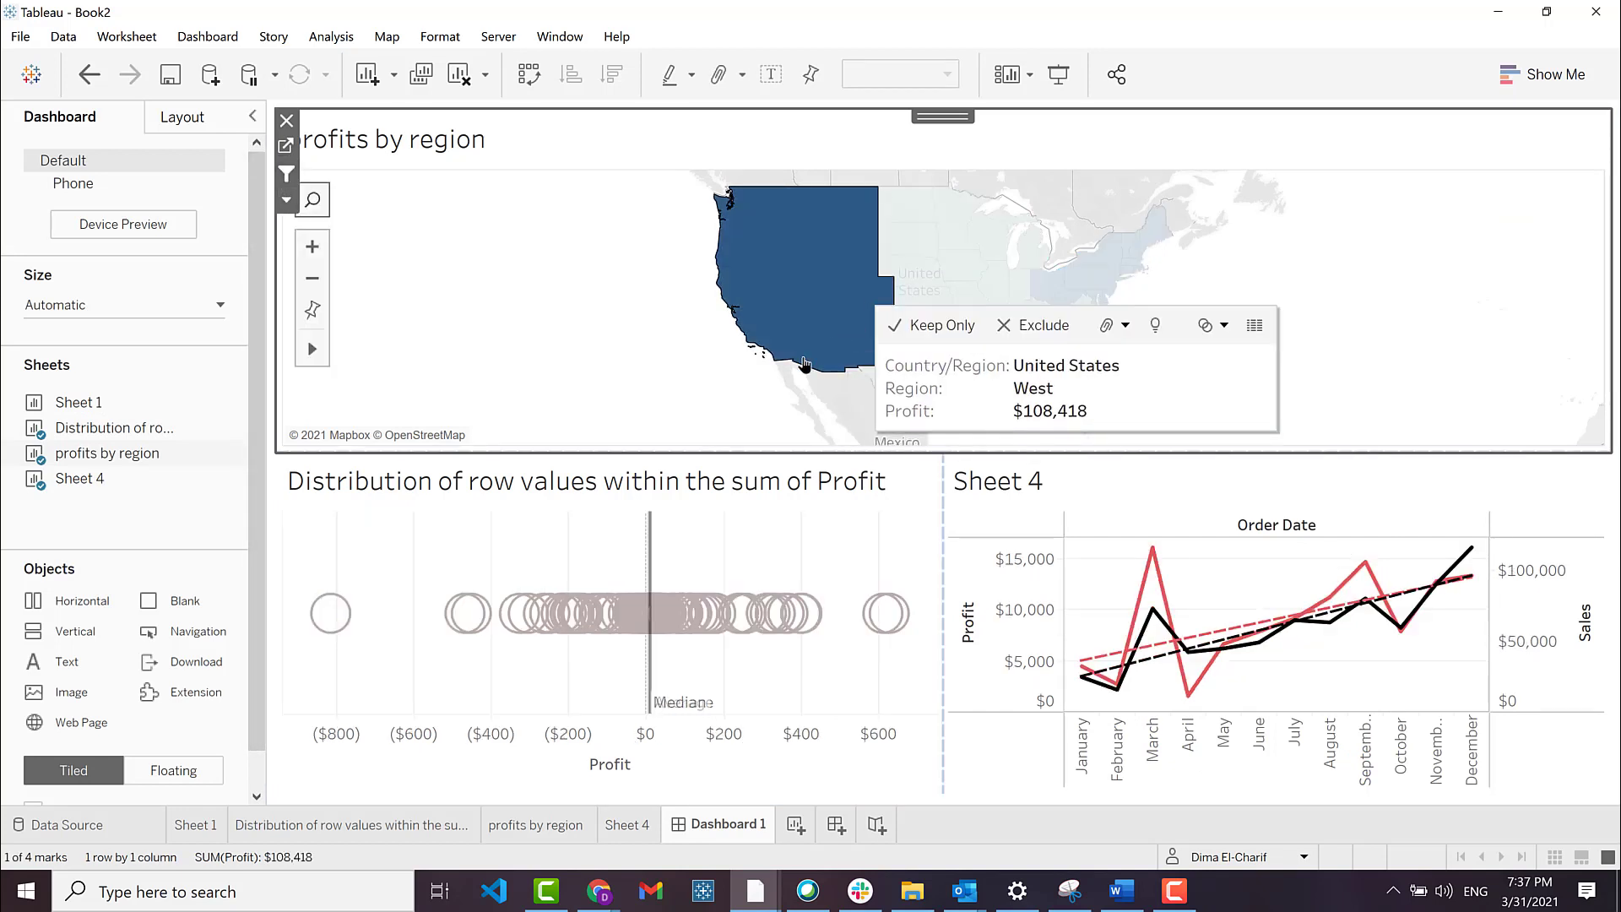
mouse_move(352, 610)
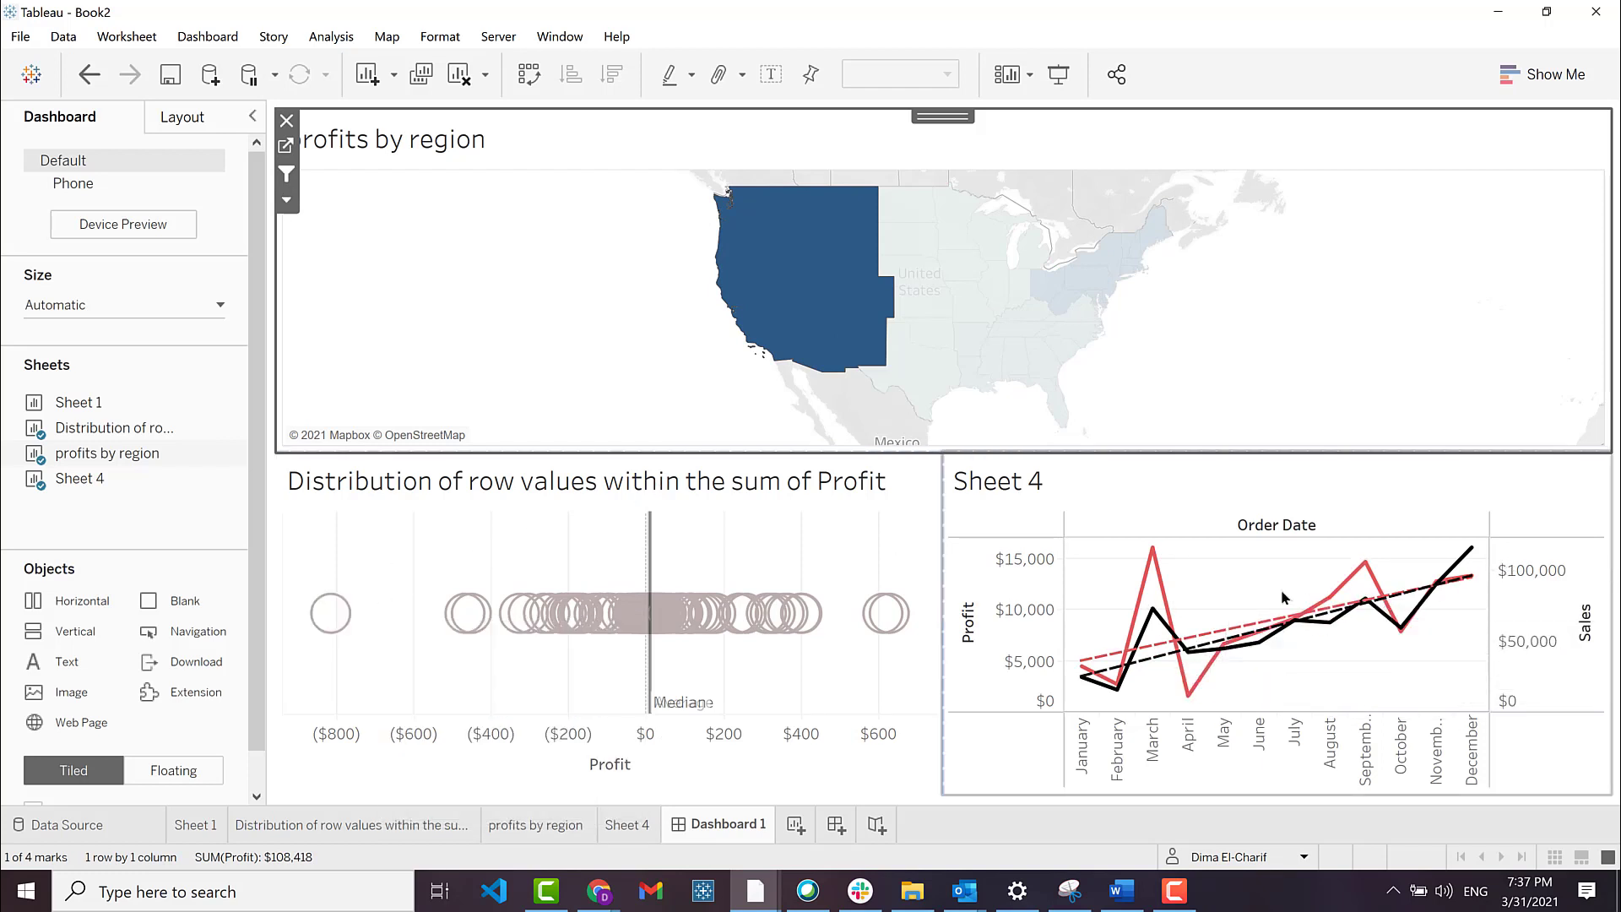
mouse_move(1152, 560)
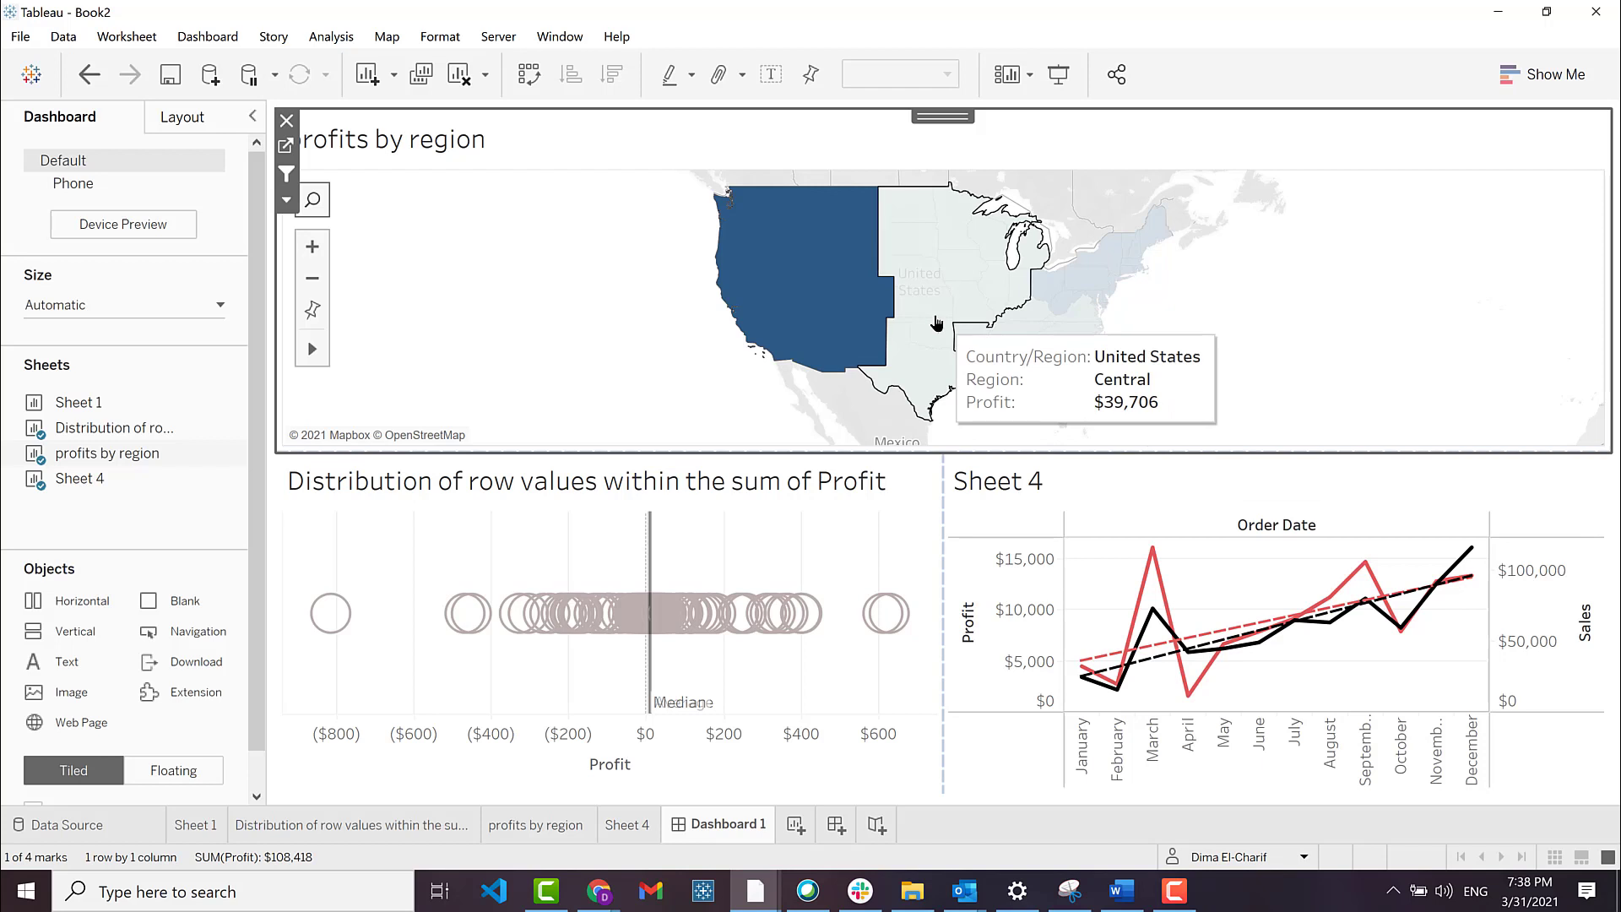
left_click(936, 323)
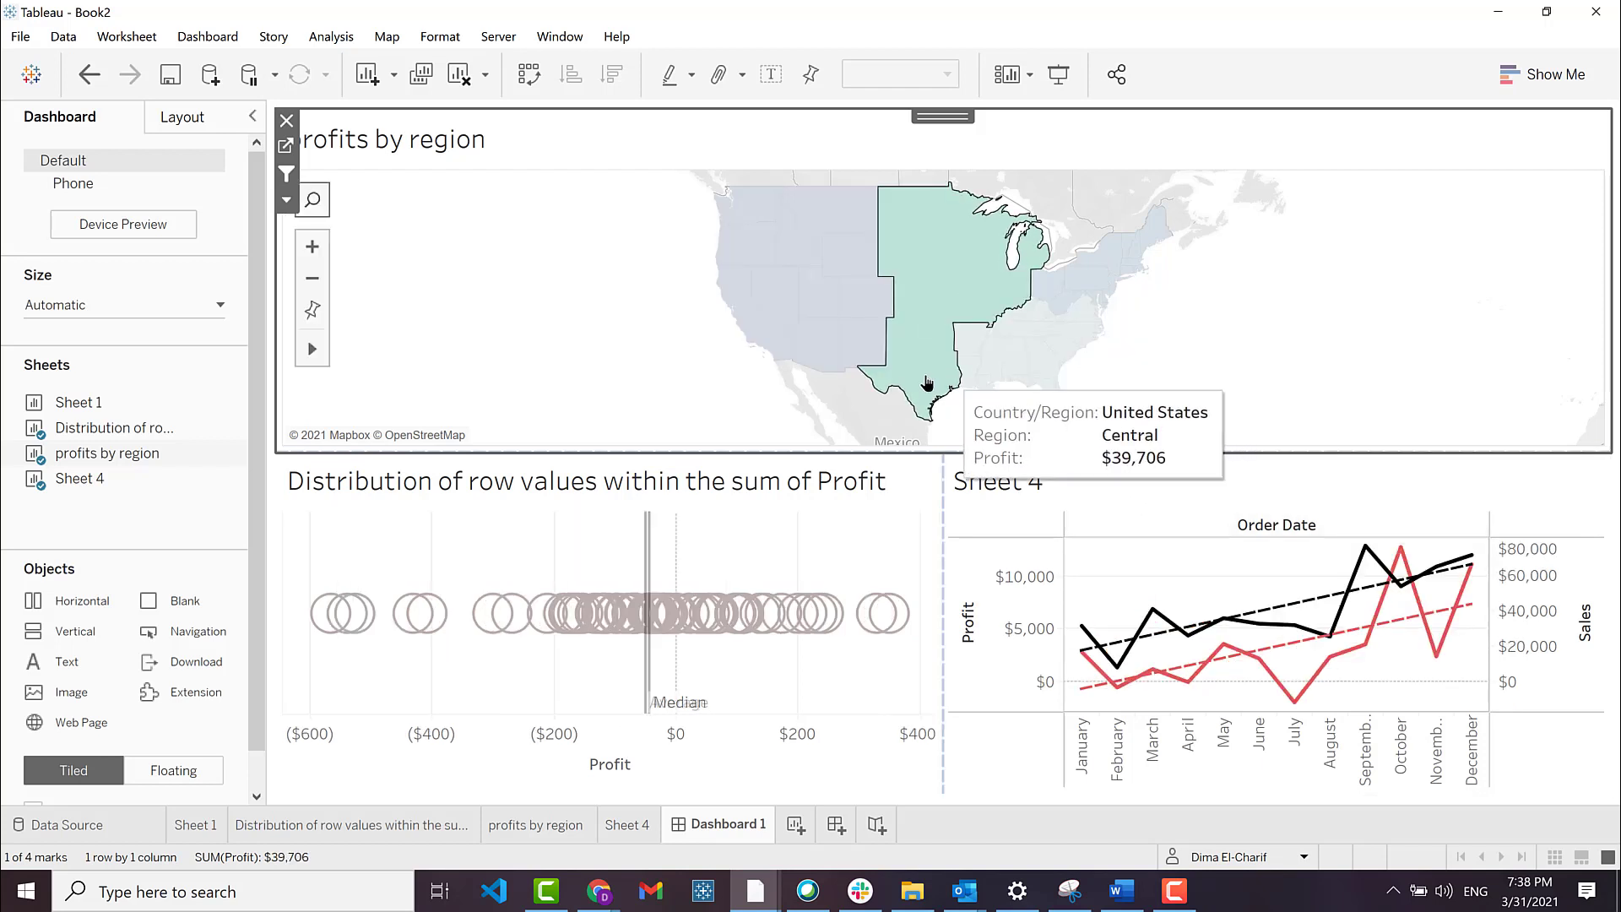
- Use Sheet 4 as a filter and filter the dashboard by the month of February
left_click(880, 495)
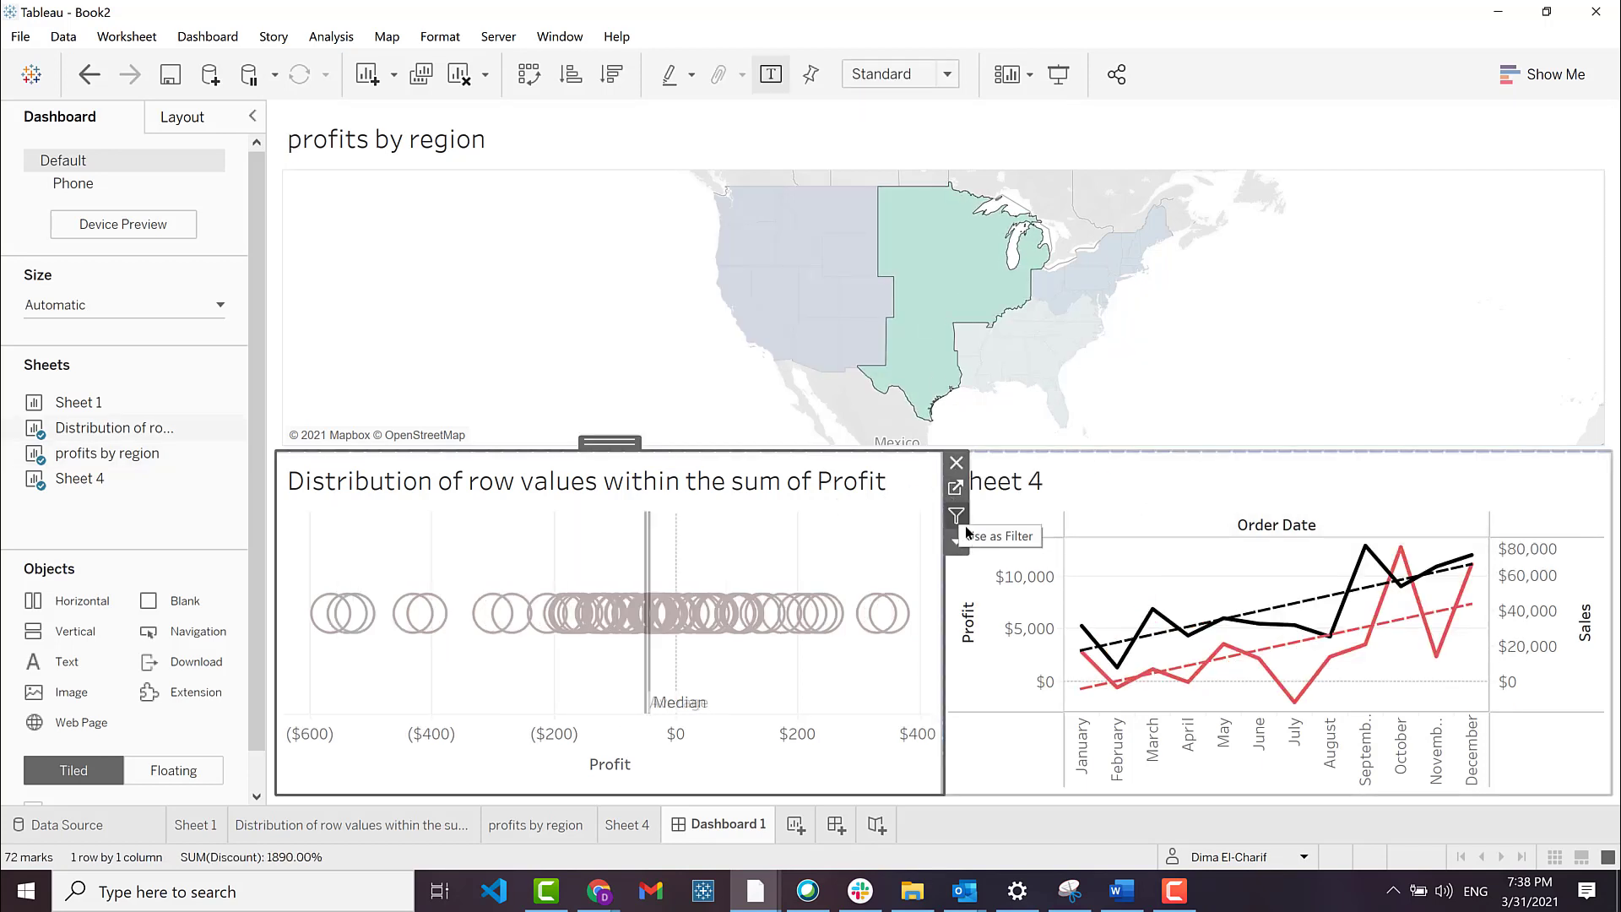
left_click(1183, 508)
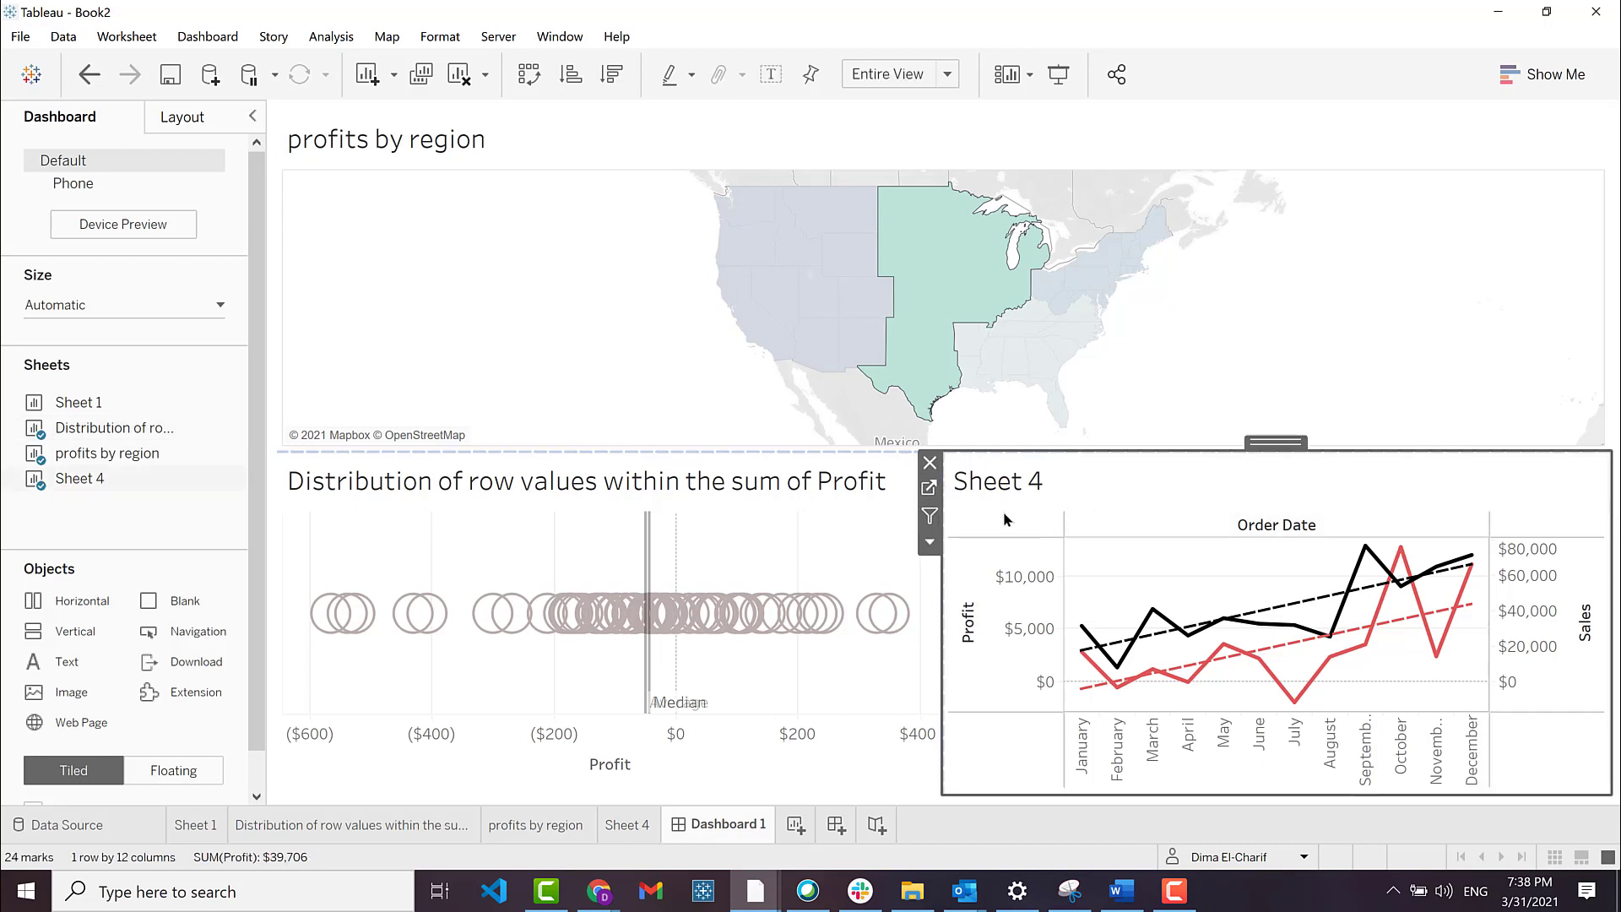
left_click(930, 516)
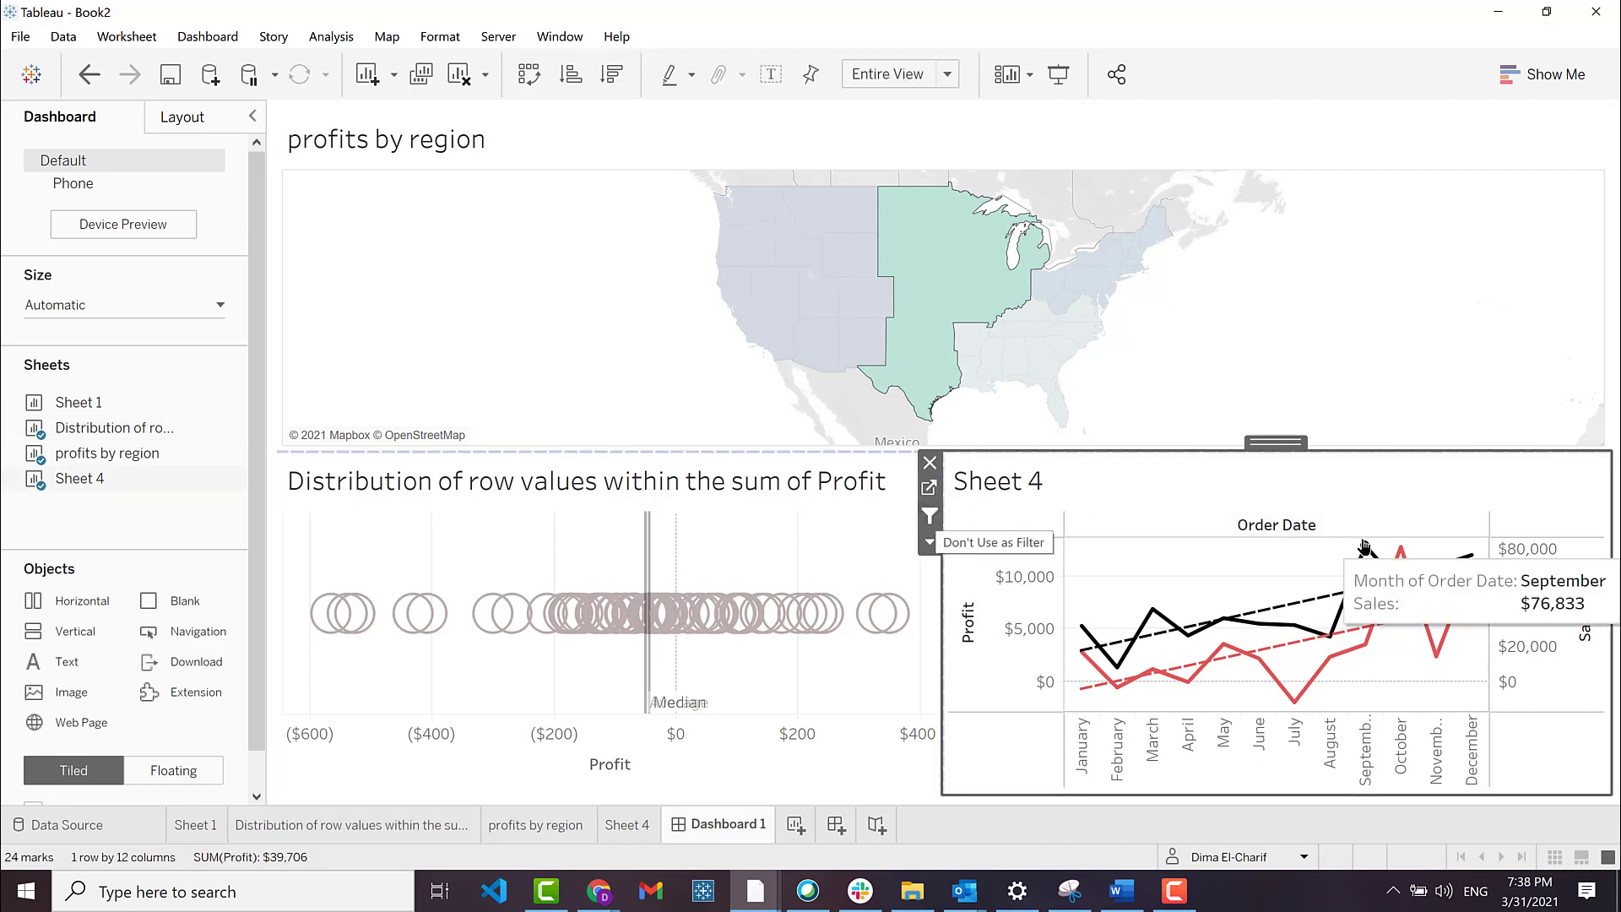
left_click(1121, 766)
mouse_move(733, 614)
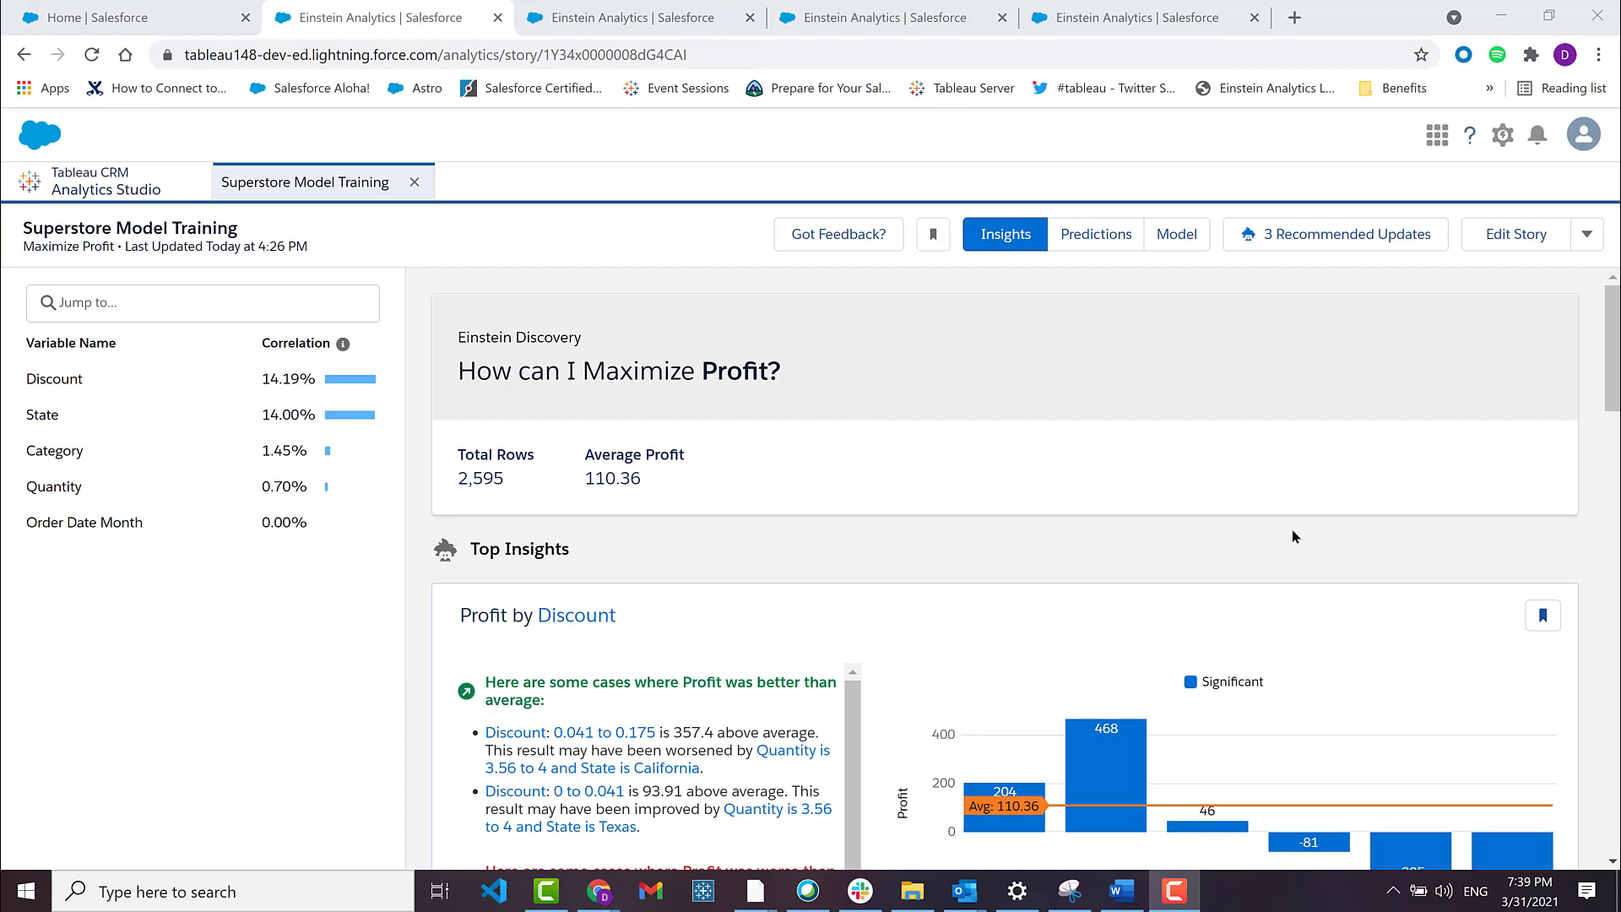
- Examine the top insights of the Superstore Model Training story in Einstein Discovery, from Profit by Discount to the State and Category comparisons
scroll(1028, 533, "down", 2)
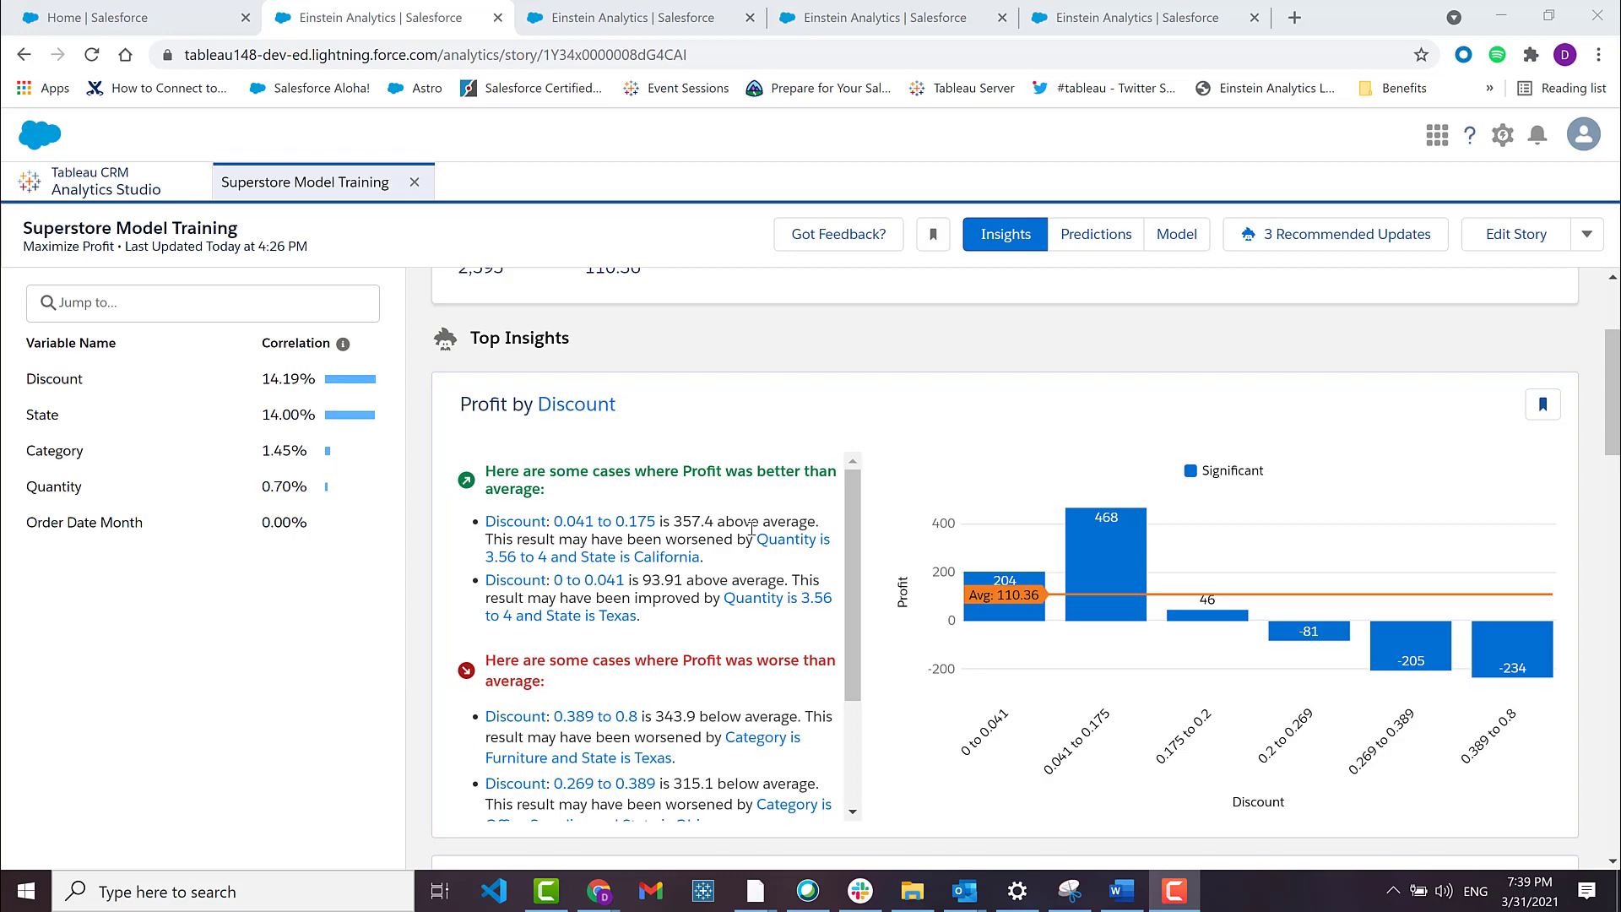
scroll(751, 528, "down", 3)
scroll(1015, 576, "down", 6)
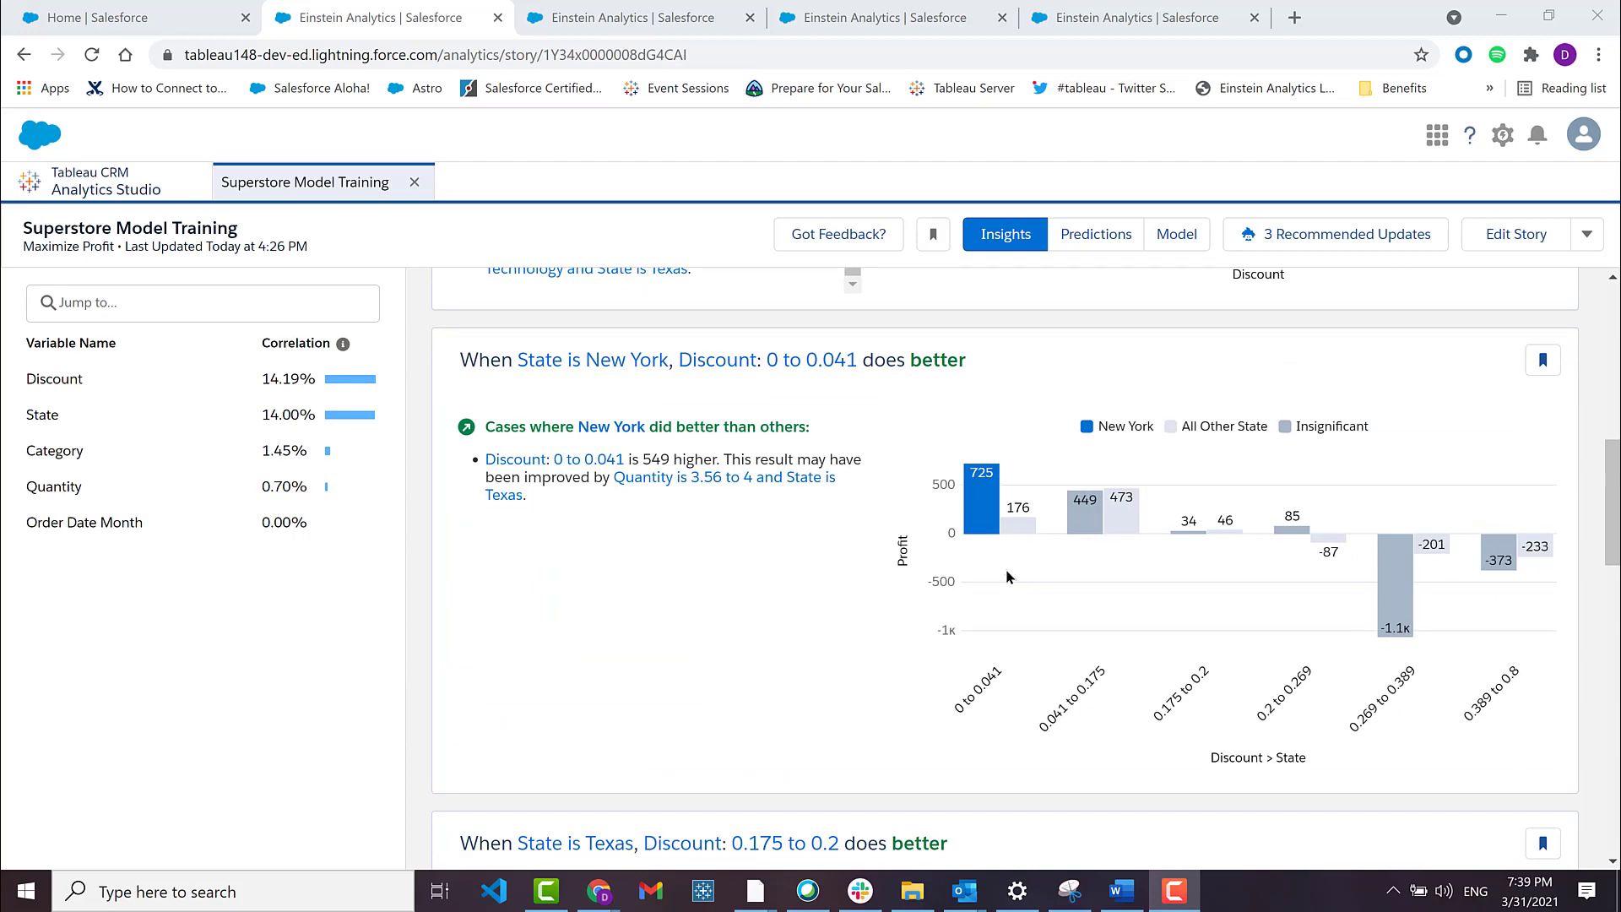
scroll(1006, 570, "down", 5)
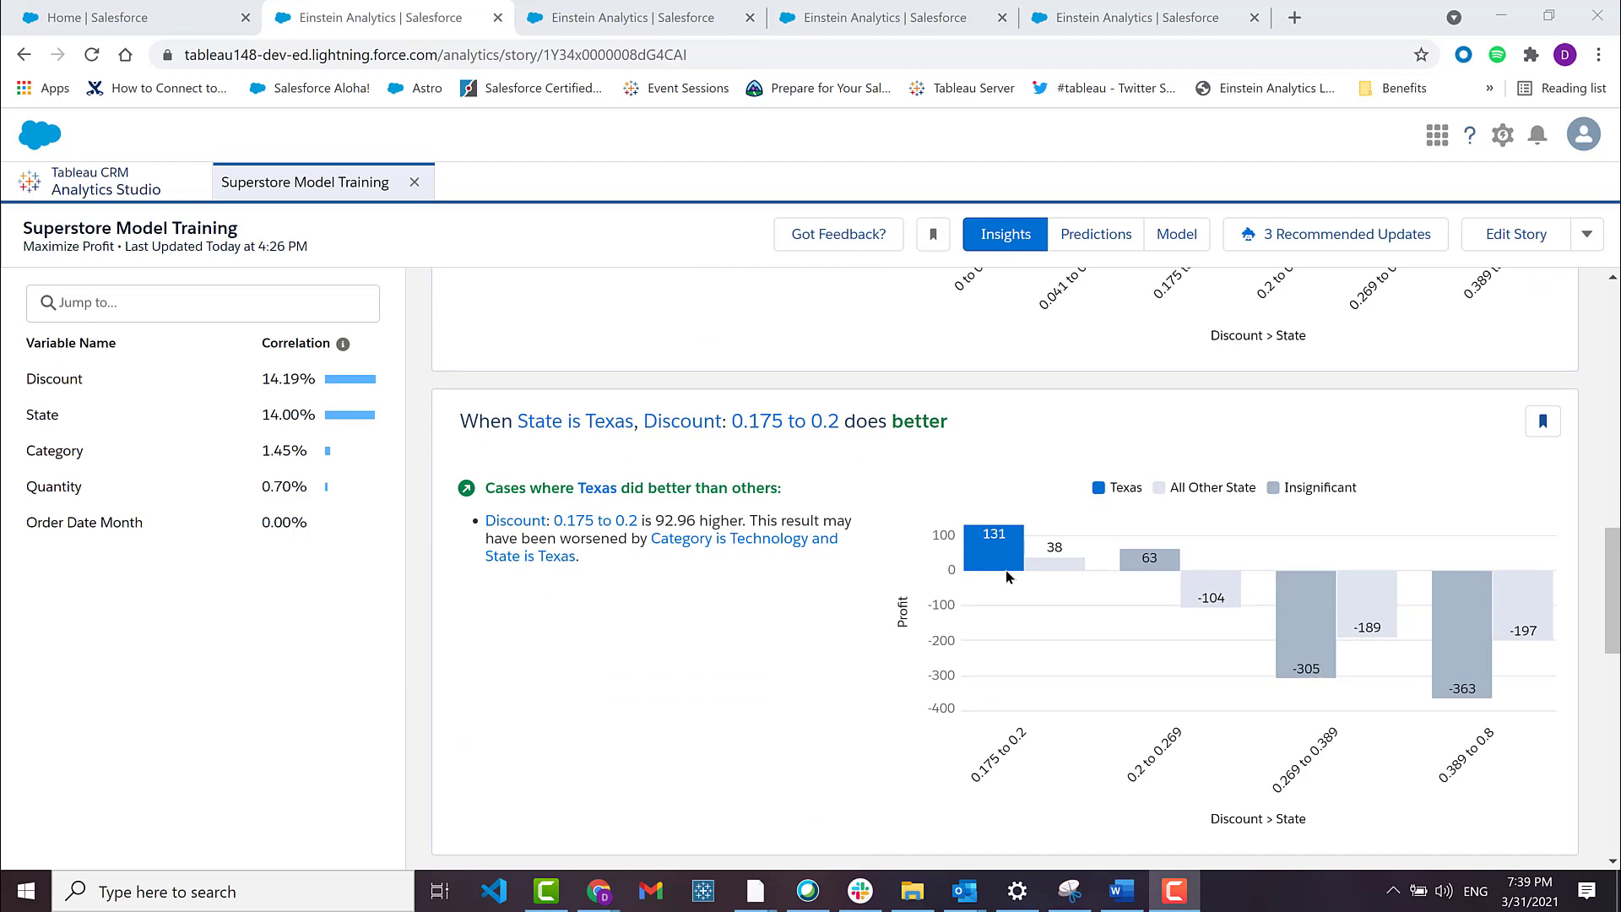
scroll(1006, 570, "down", 10)
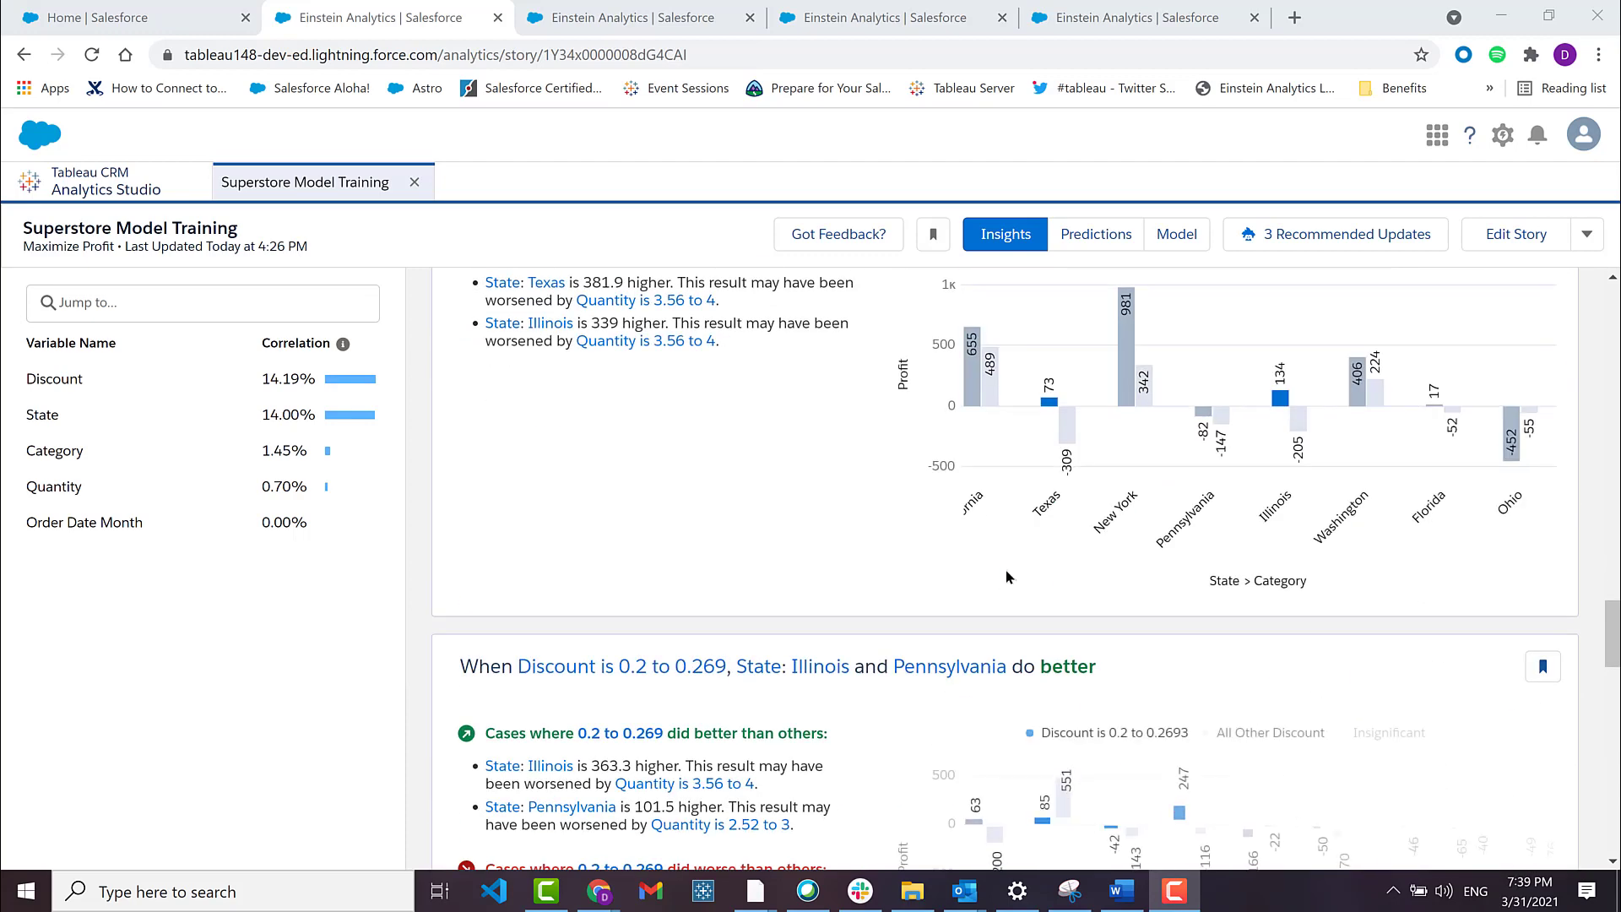
- View the story's Predictions and the Sales Analytics app's creation status, and return to the story's Insights
left_click(1097, 241)
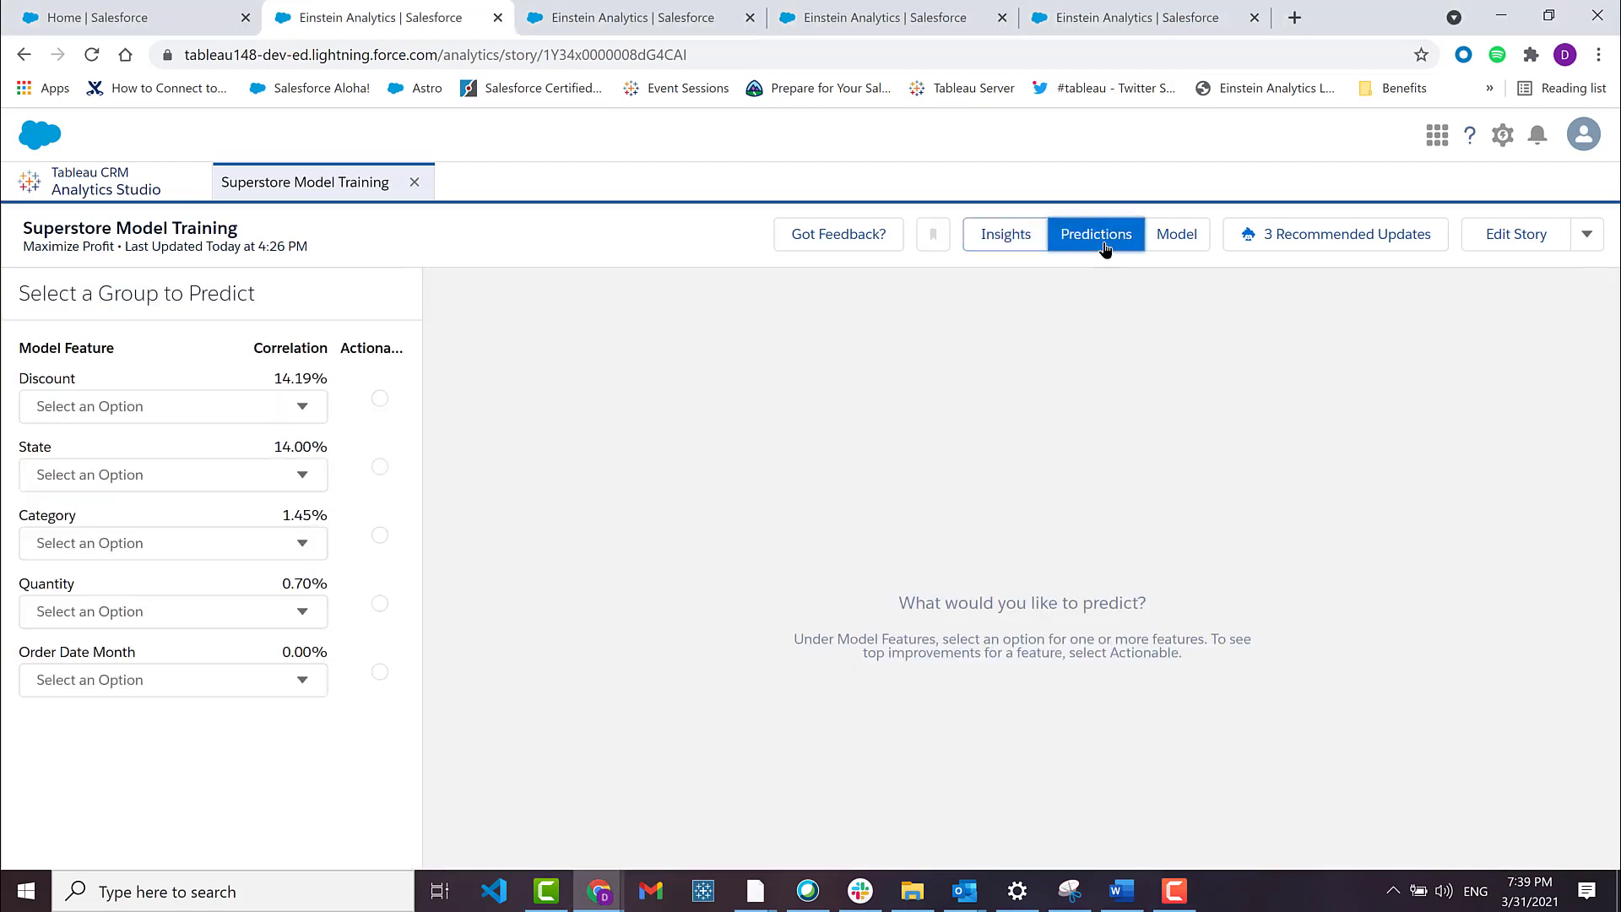
left_click(1001, 239)
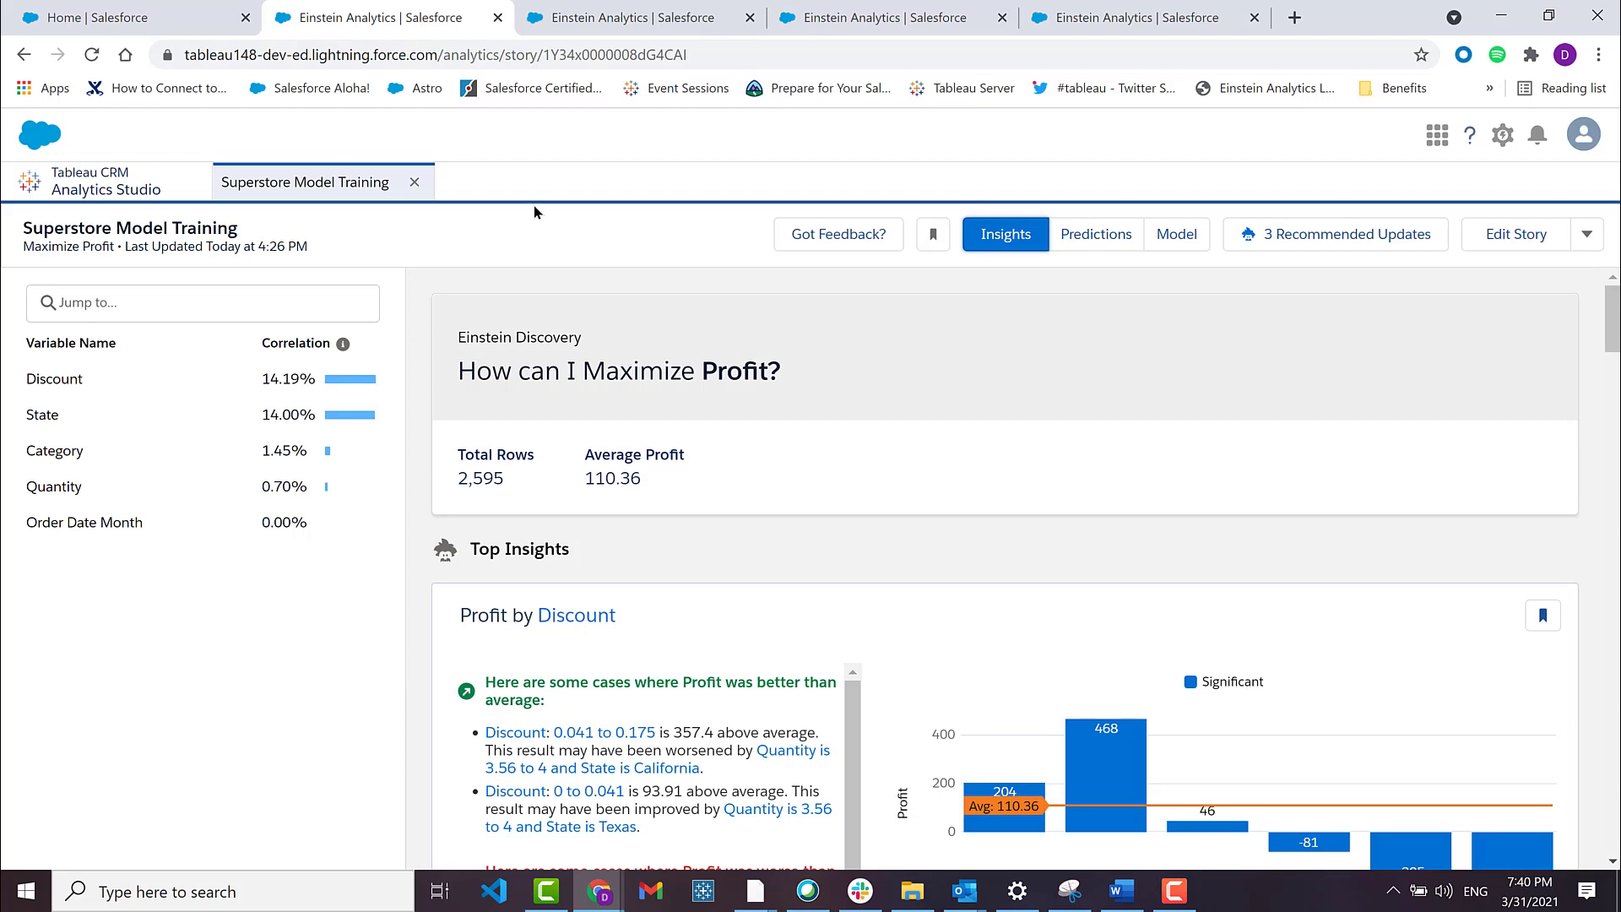
left_click(634, 15)
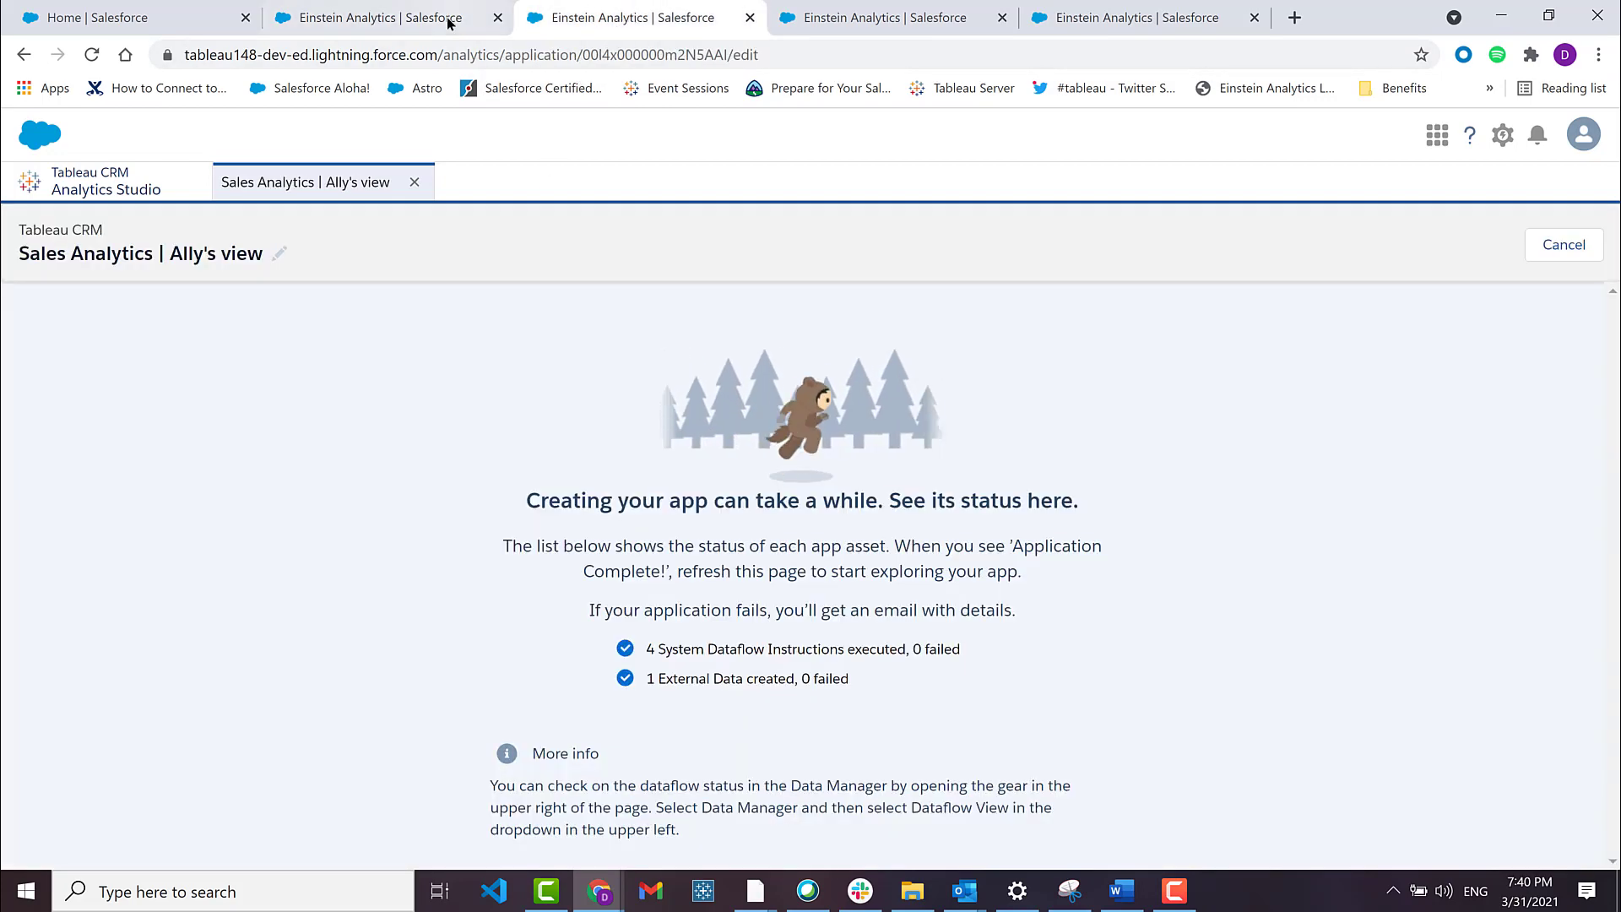
left_click(419, 20)
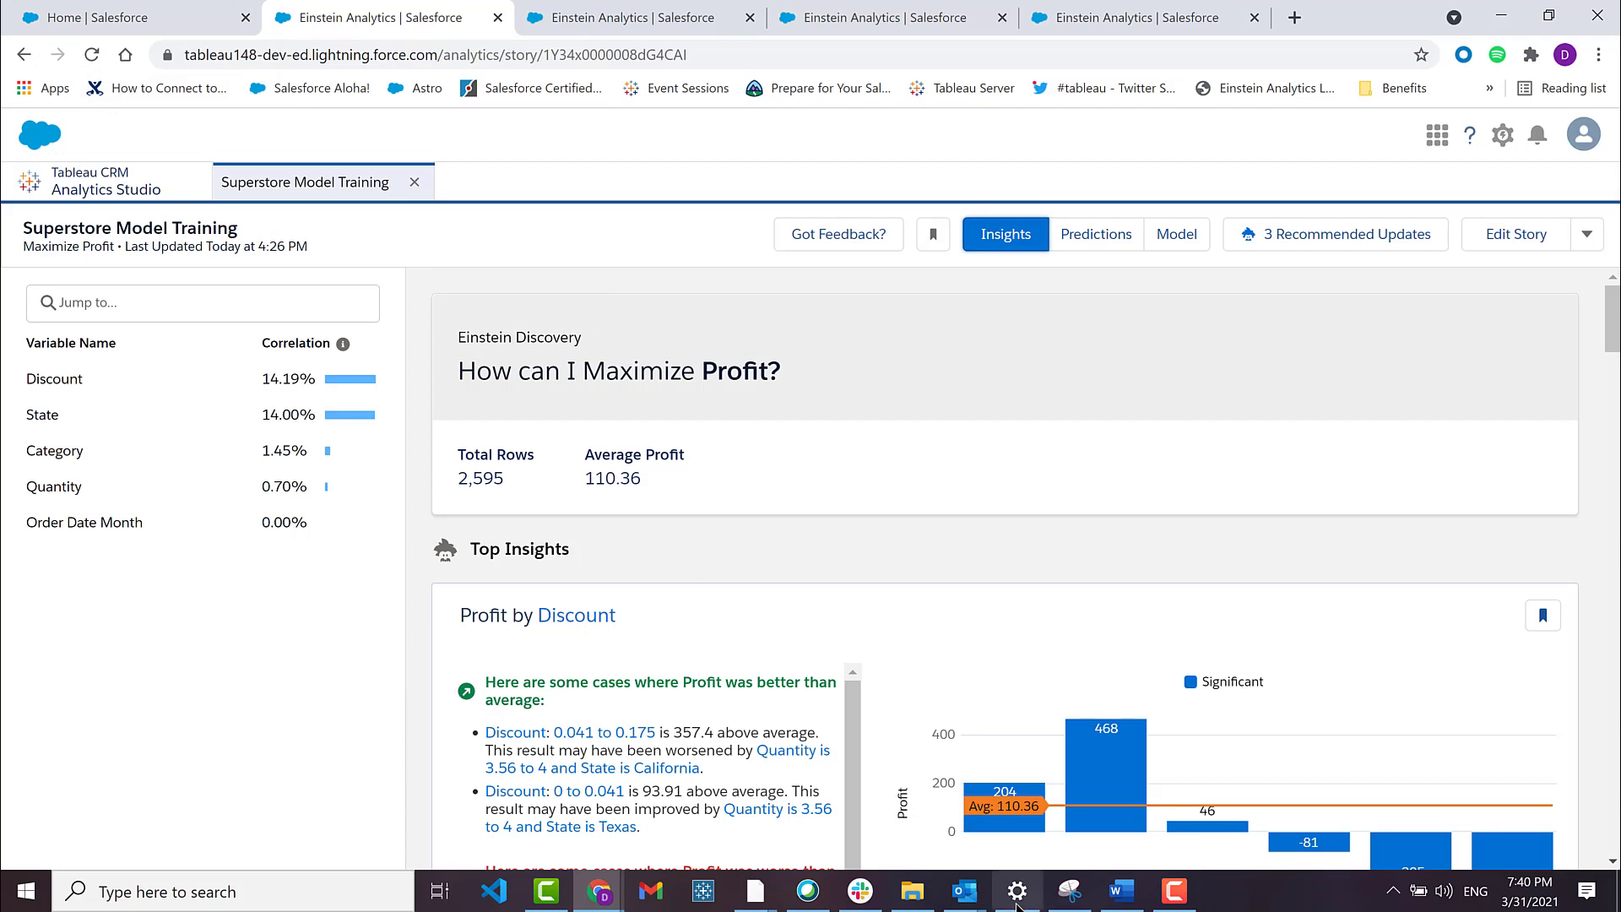
- Switch to the Book2 workbook in Tableau and select the Distribution of row values view on the dashboard
left_click(763, 887)
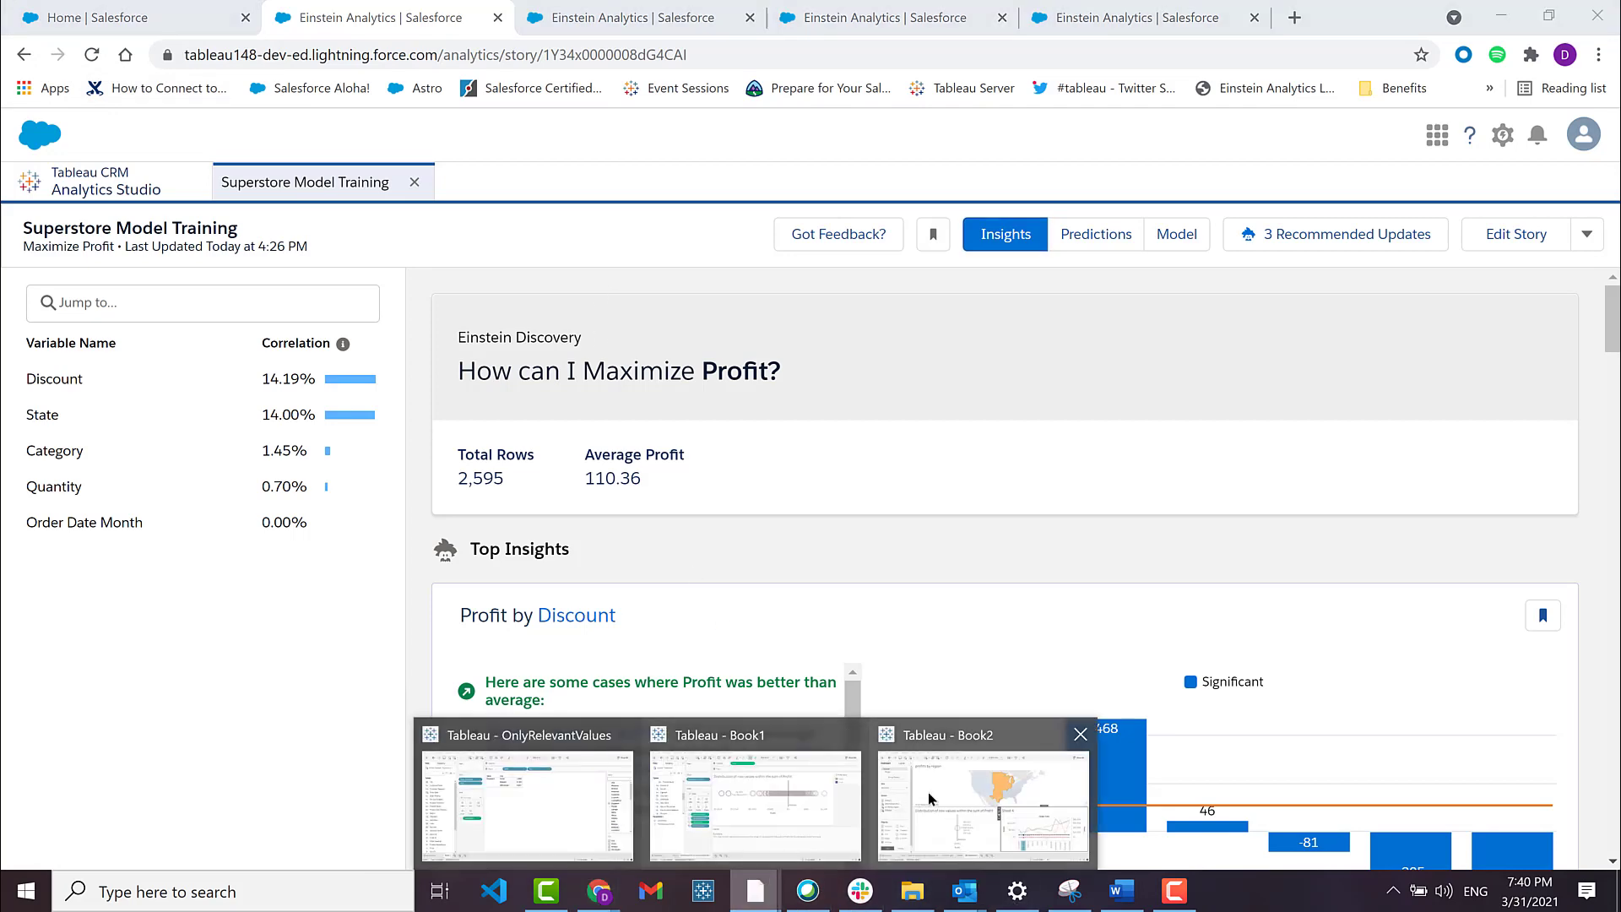
left_click(935, 792)
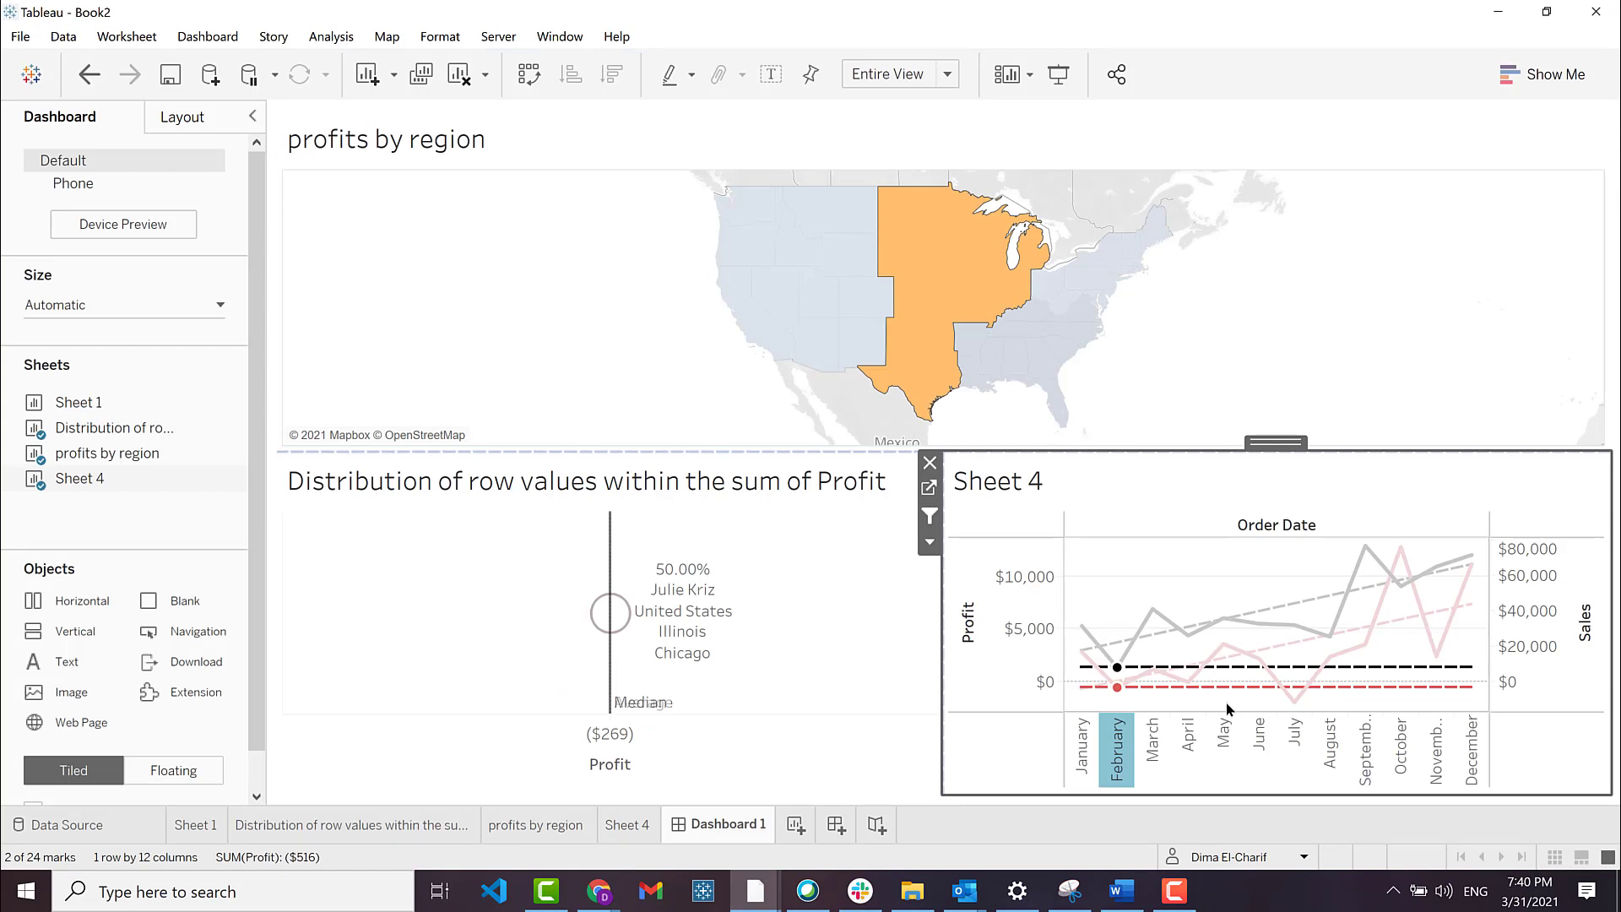
mouse_move(1165, 706)
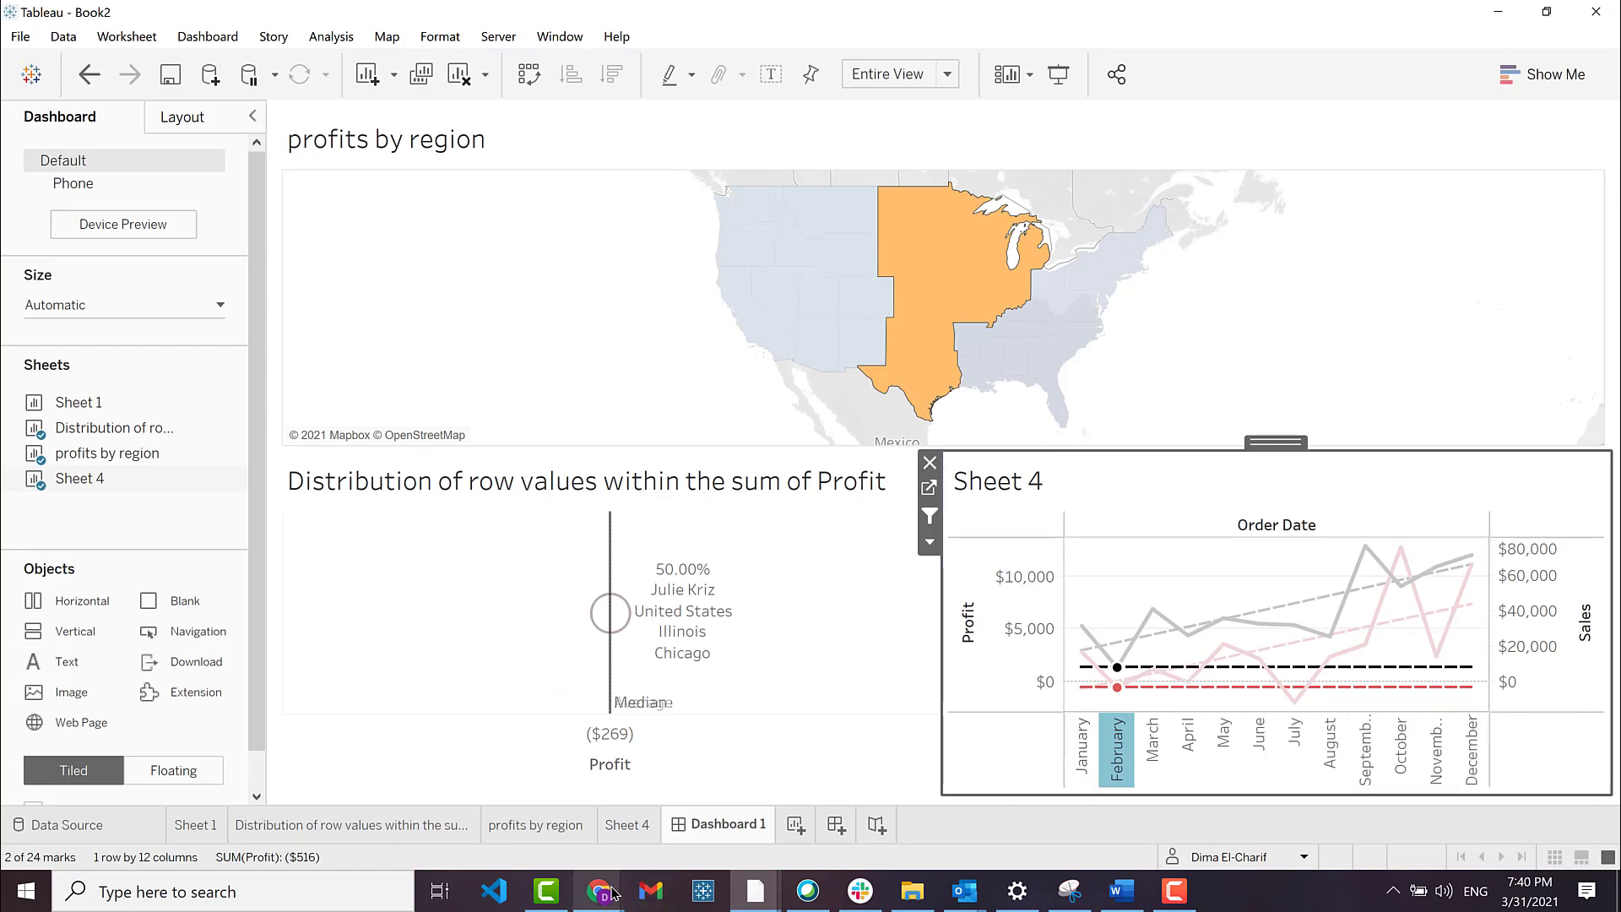
mouse_move(619, 888)
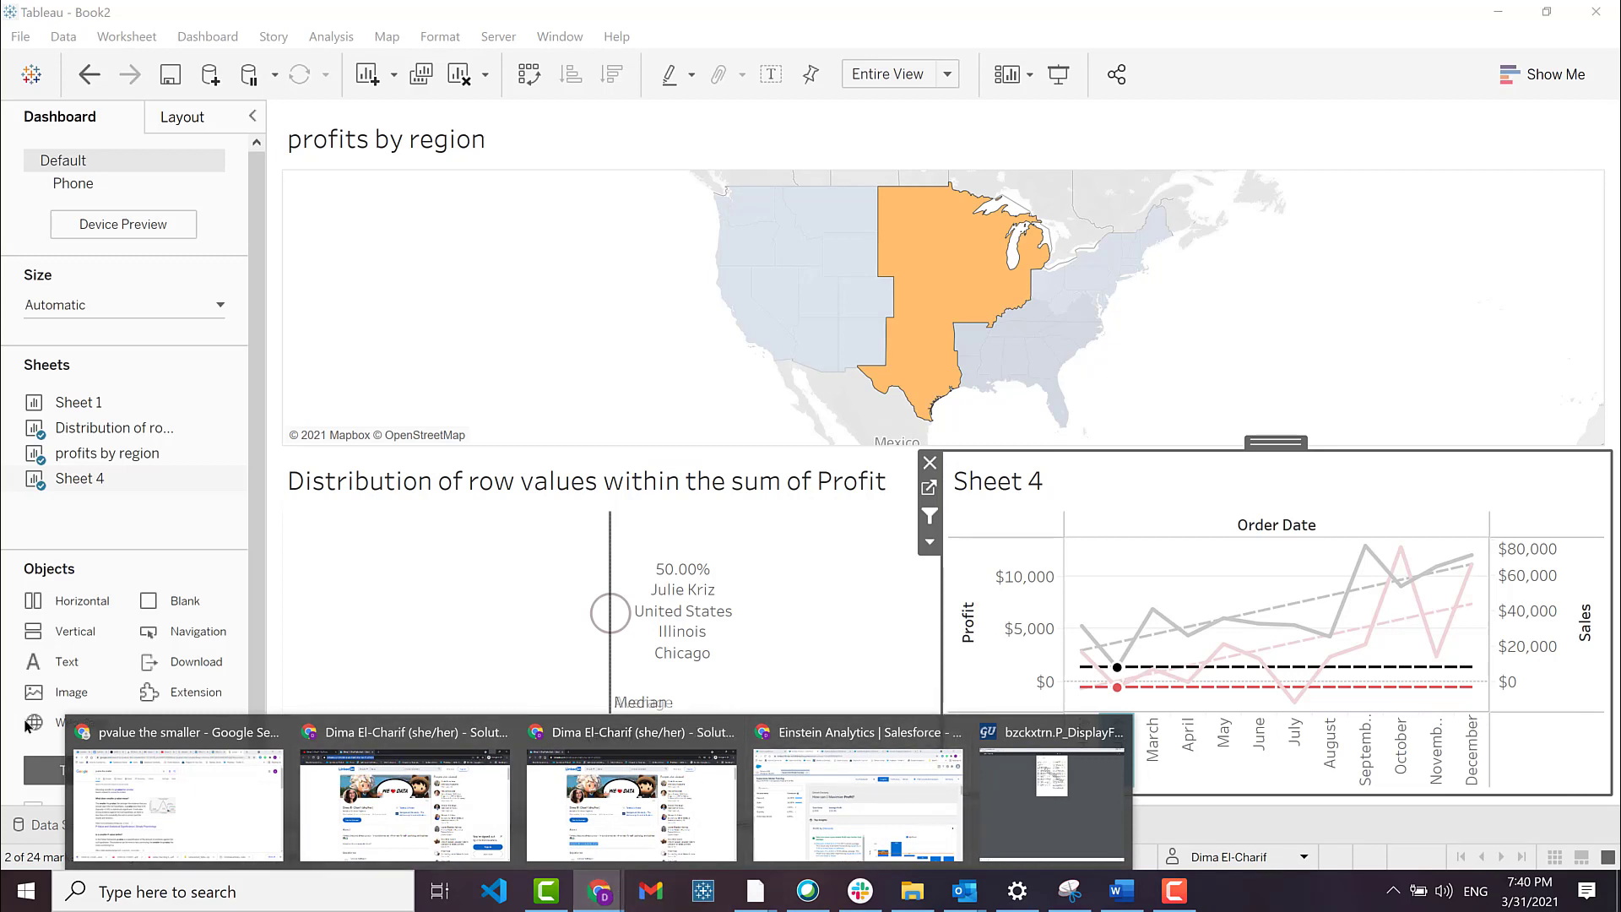
left_click(747, 551)
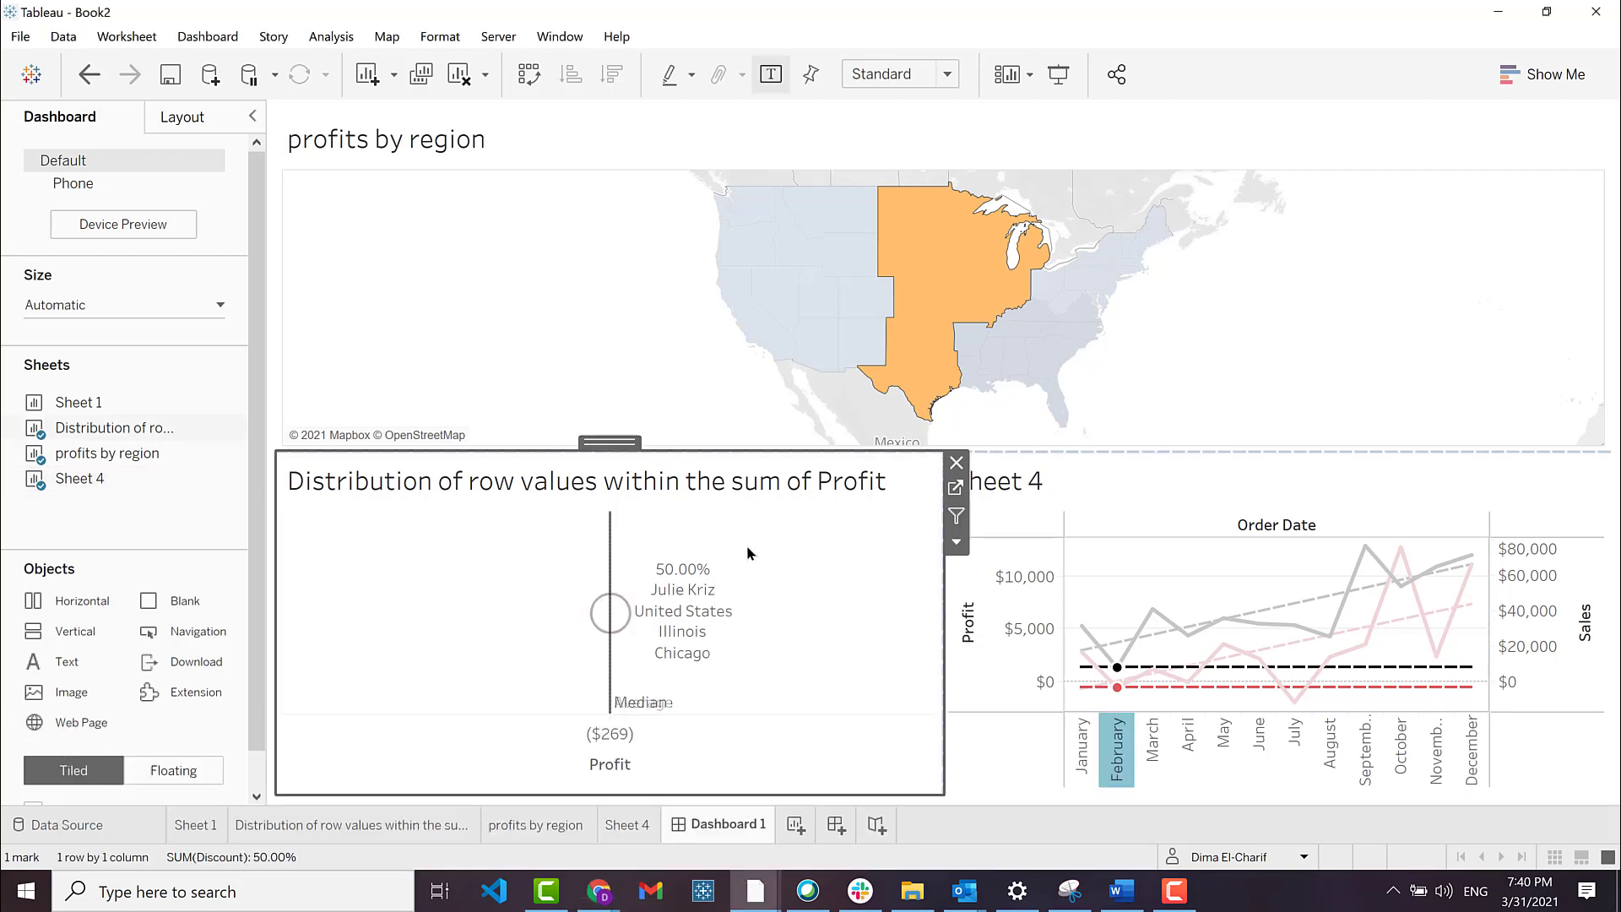